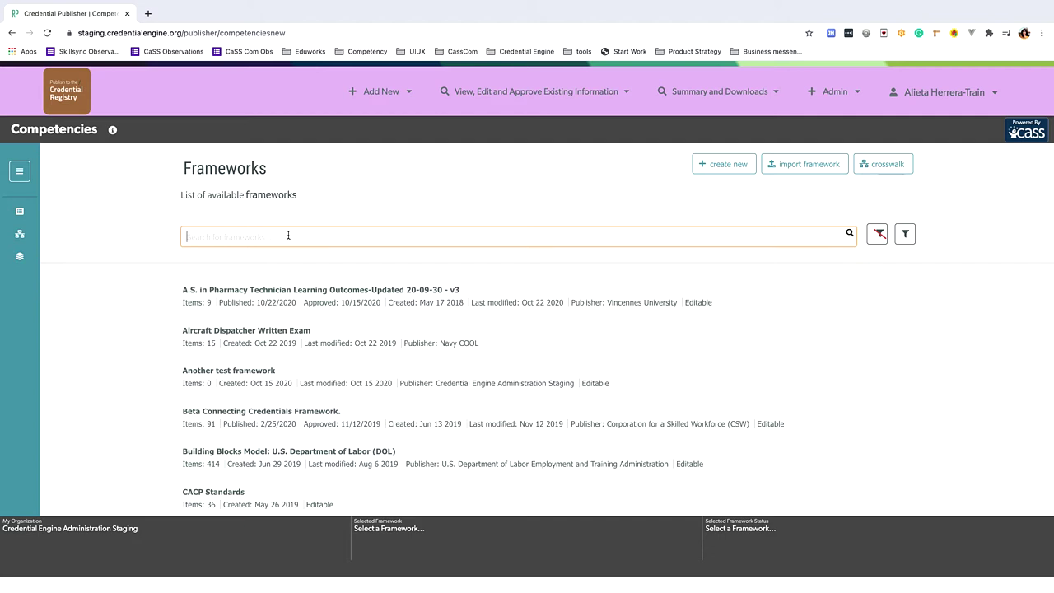
- Examine the filter and sort options available for the framework list, and close them again
left_click(906, 235)
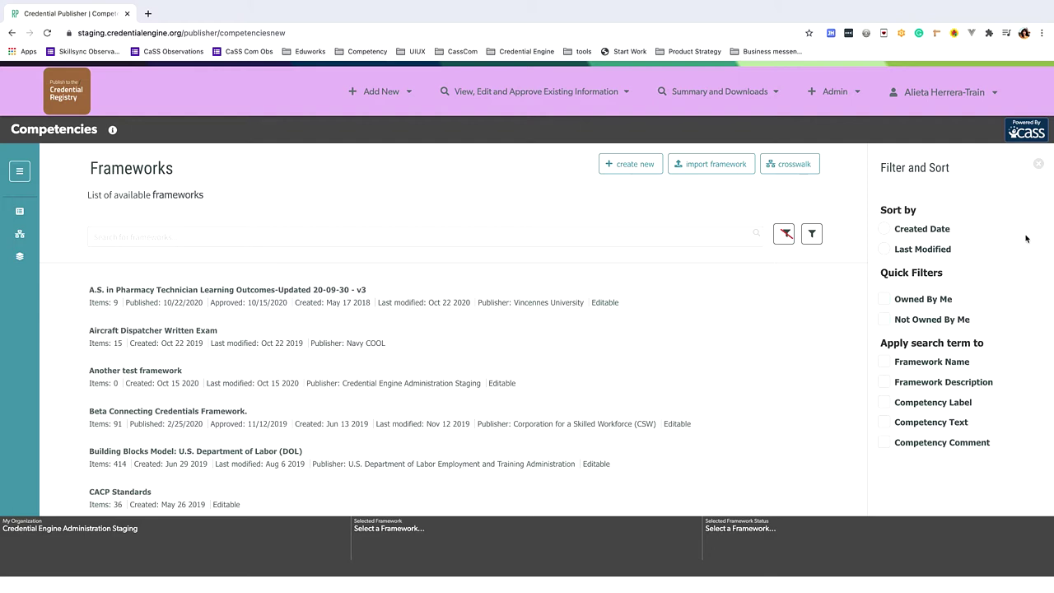
left_click(1039, 166)
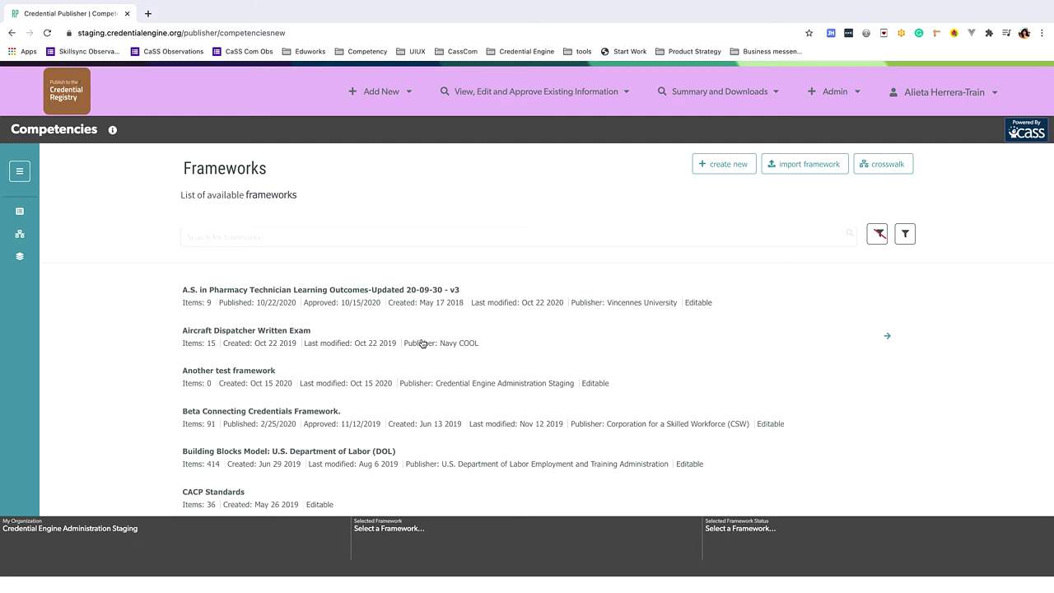
mouse_move(384, 345)
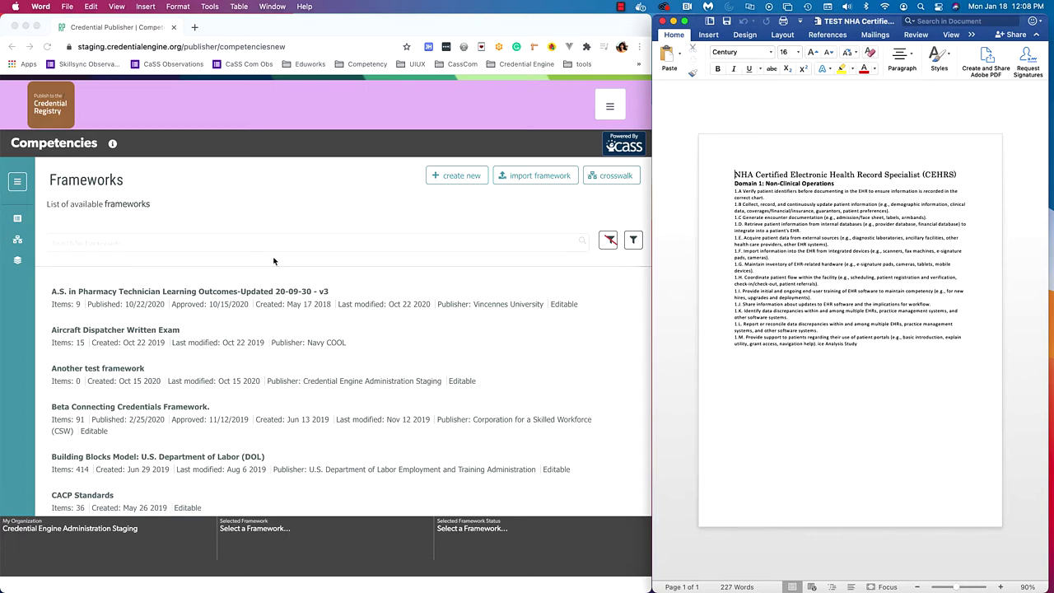
- Start a framework import from pasted text and close the accompanying instructions
left_click(528, 176)
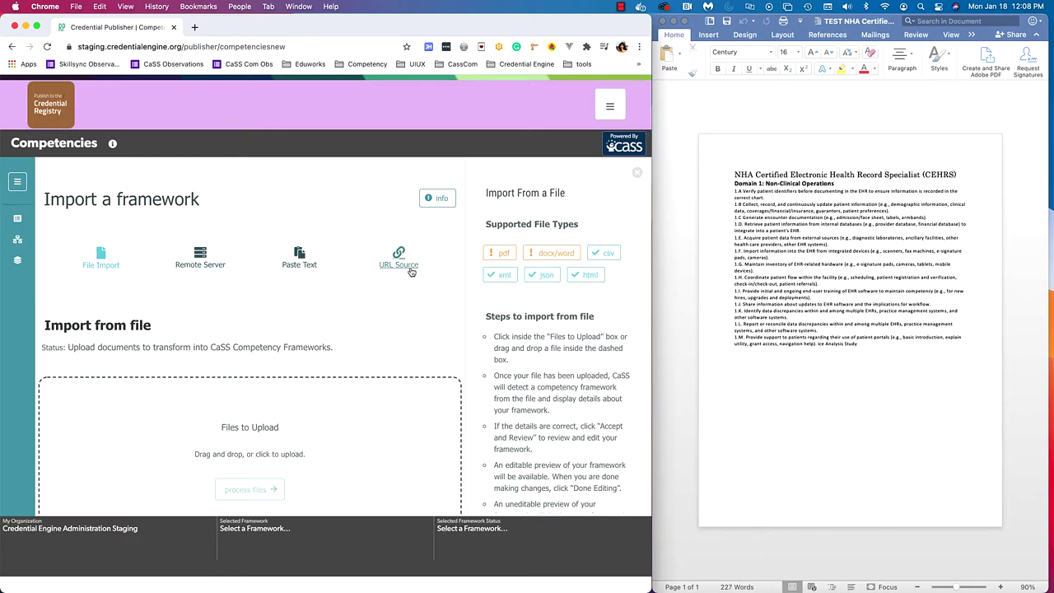
left_click(300, 258)
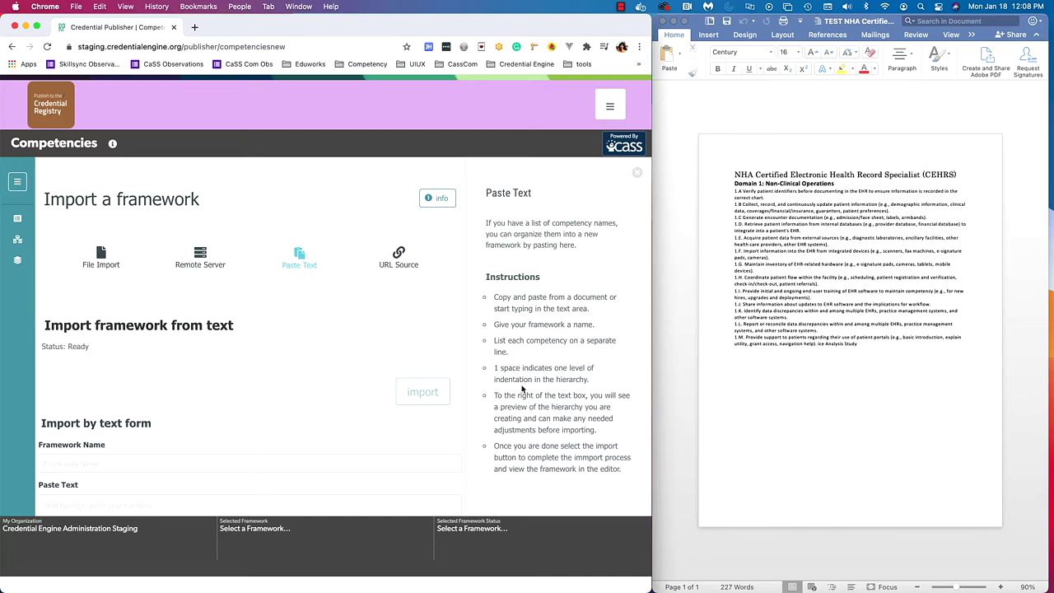
left_click(638, 175)
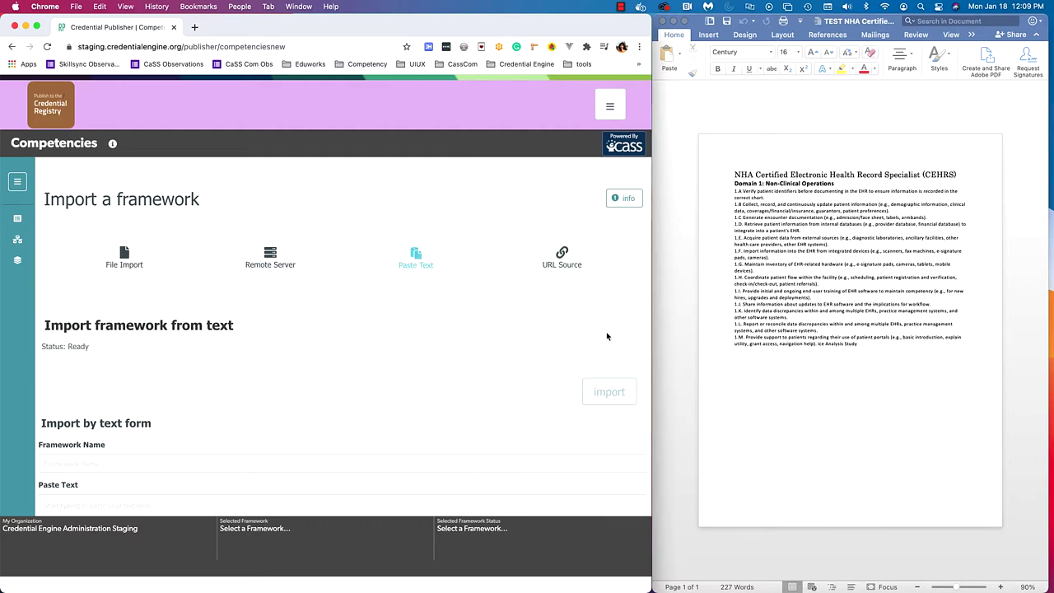
- Copy the Domain 1 heading and all its competencies from the Word document into the import form's Paste Text field
left_click(856, 354)
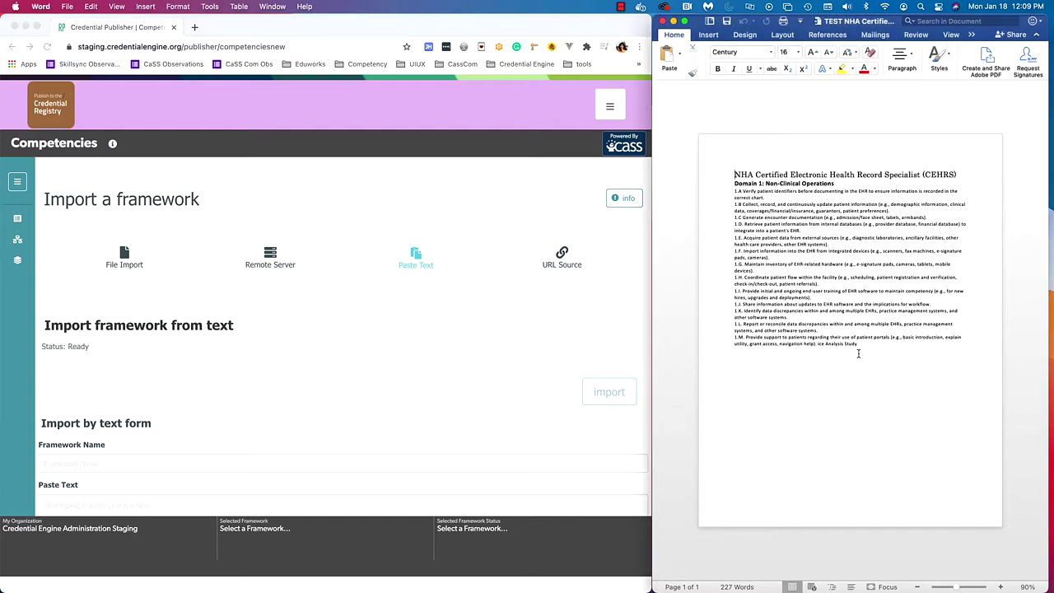
left_click_drag(867, 344, 737, 186)
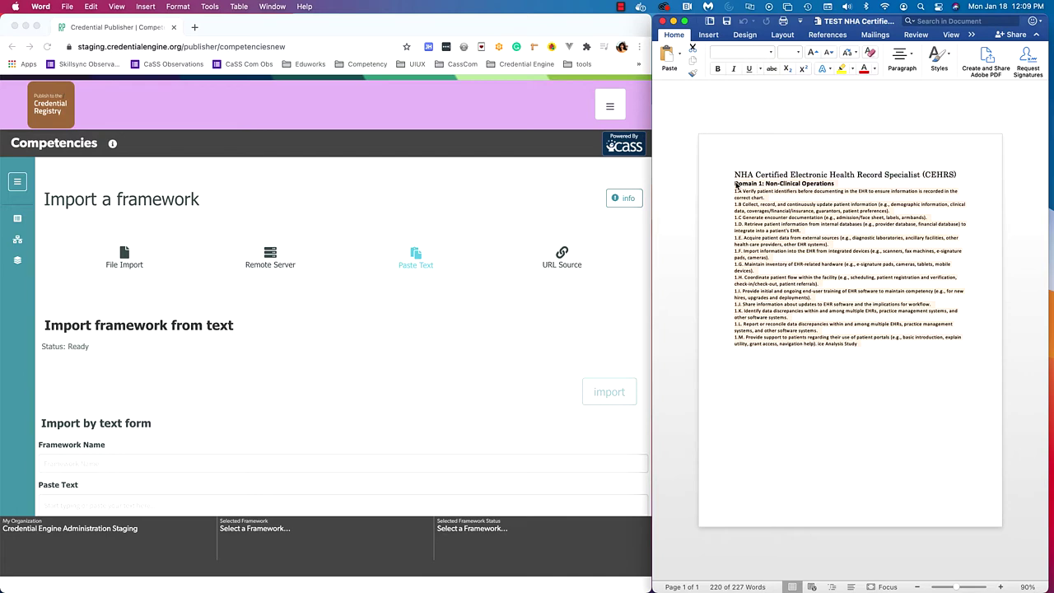
left_click(673, 21)
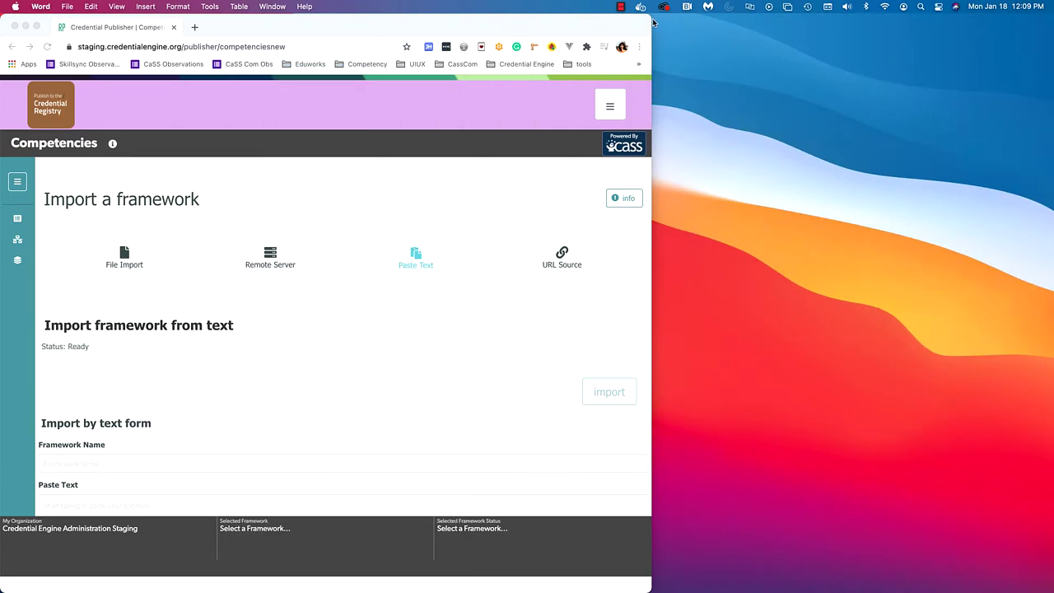
left_click_drag(762, 14, 1052, 15)
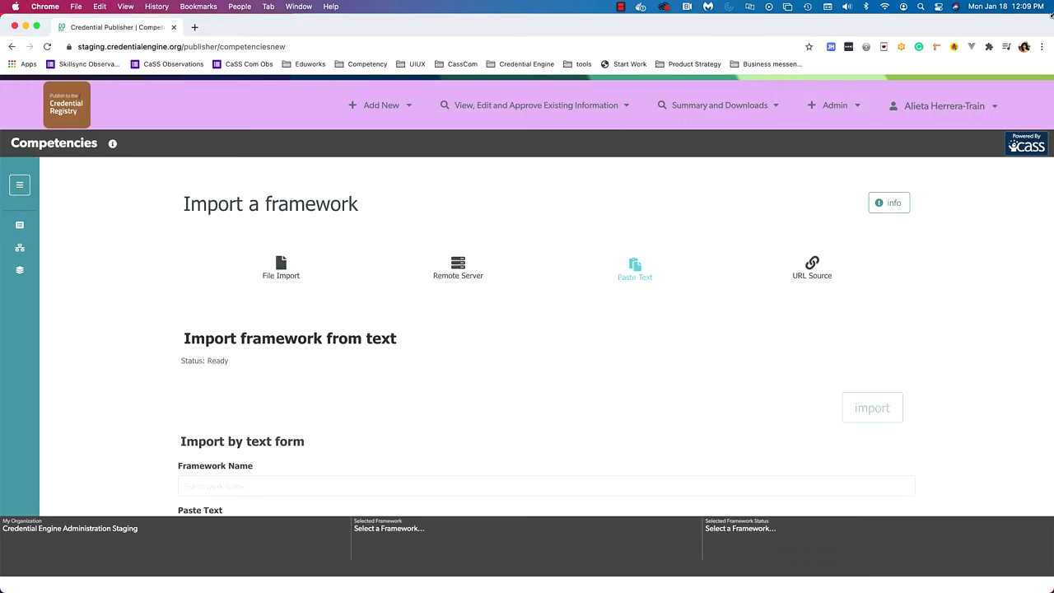
scroll(630, 369, "down", 3)
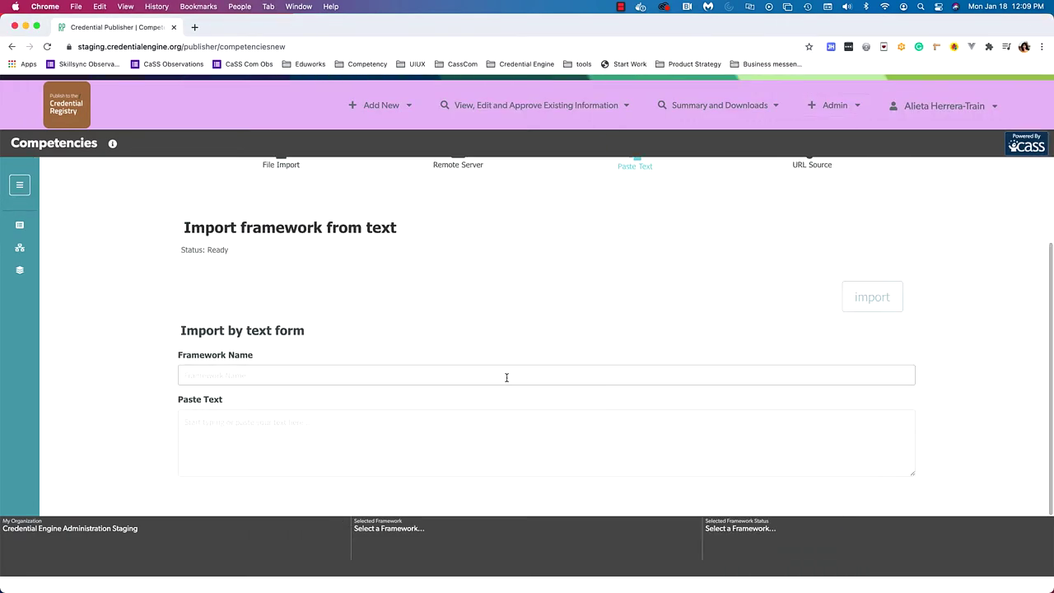
left_click(431, 436)
key("super+v")
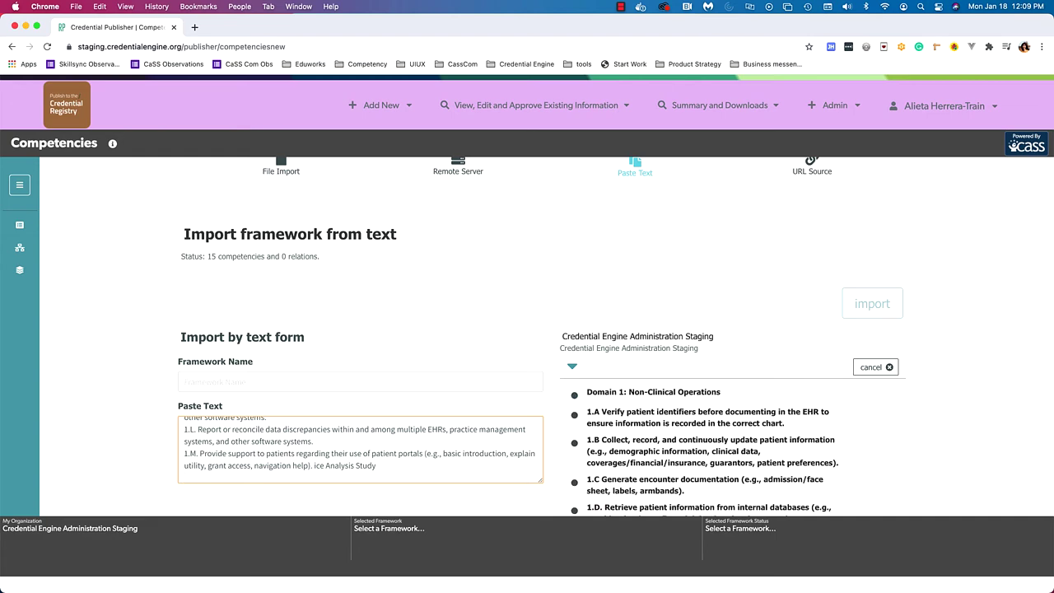
- Copy the Word document's title and enter "NHA Certified Electronic Health Record Specialist (CEHRS)" as the framework name
key("super+Tab")
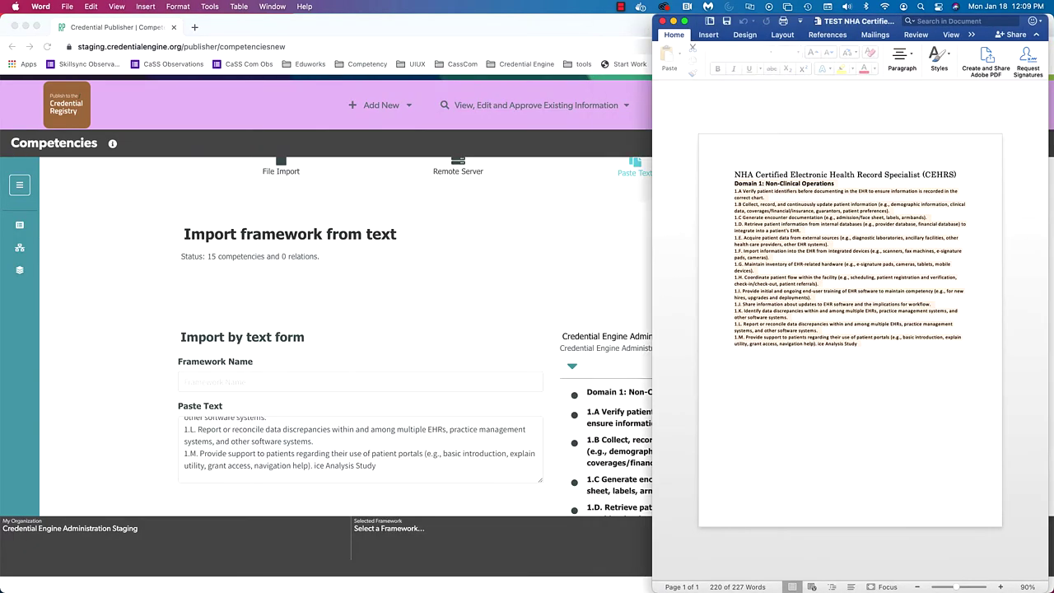
triple_click(833, 175)
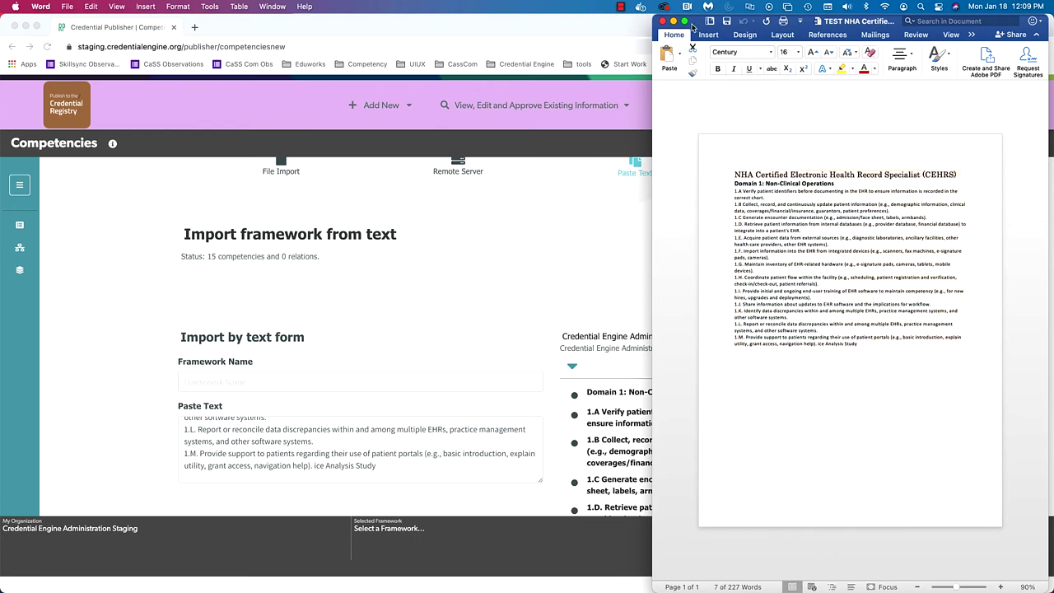
left_click(673, 20)
left_click(219, 383)
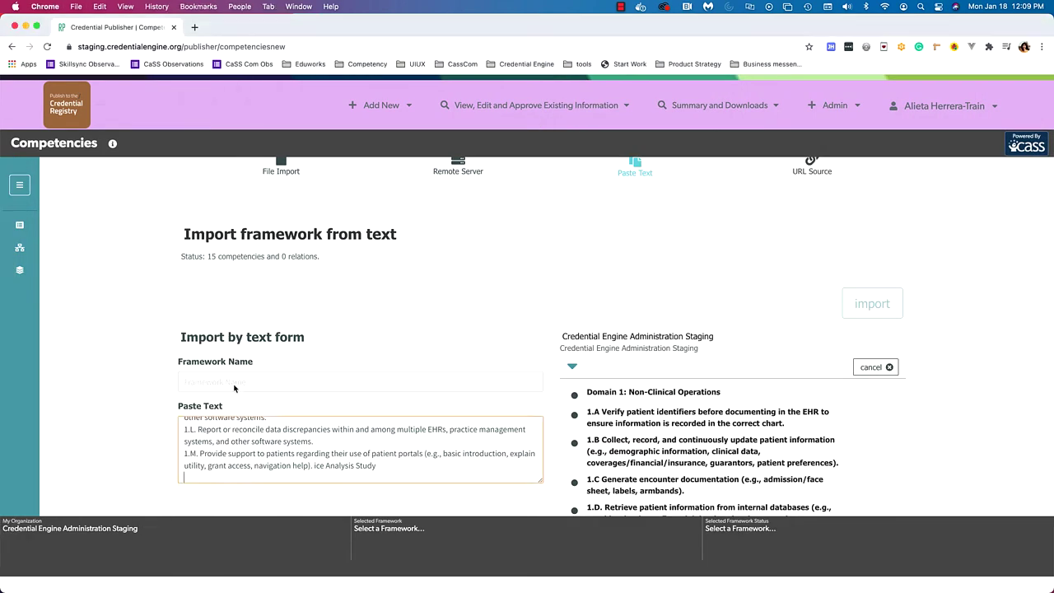
type("NHA Certified Electronic Health Record Specialist (CEHRS)")
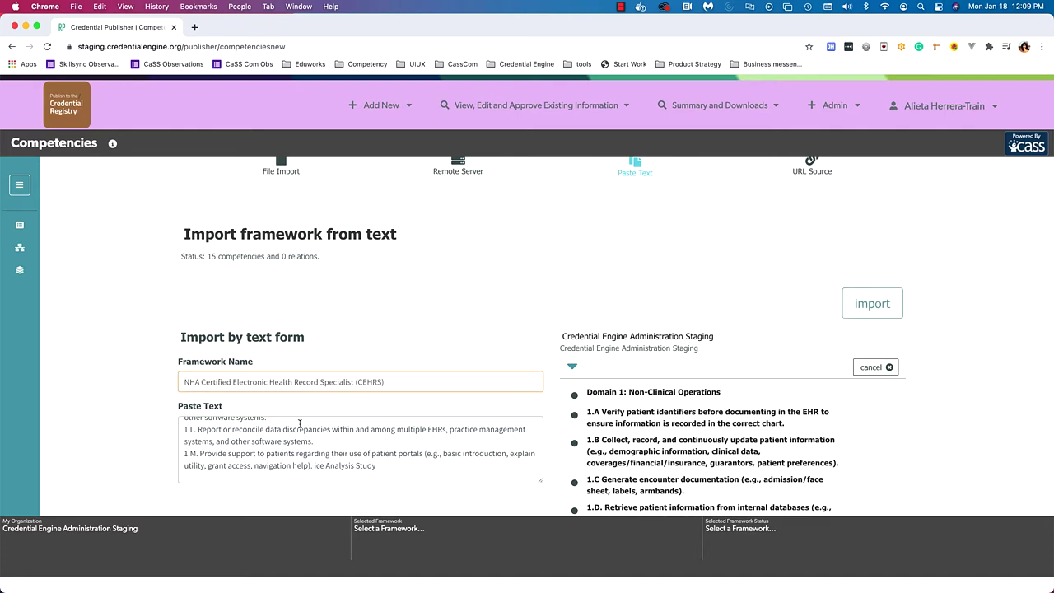
- Enlarge the Paste Text box downward and show the pasted list from its beginning
scroll(729, 277, "down", 3)
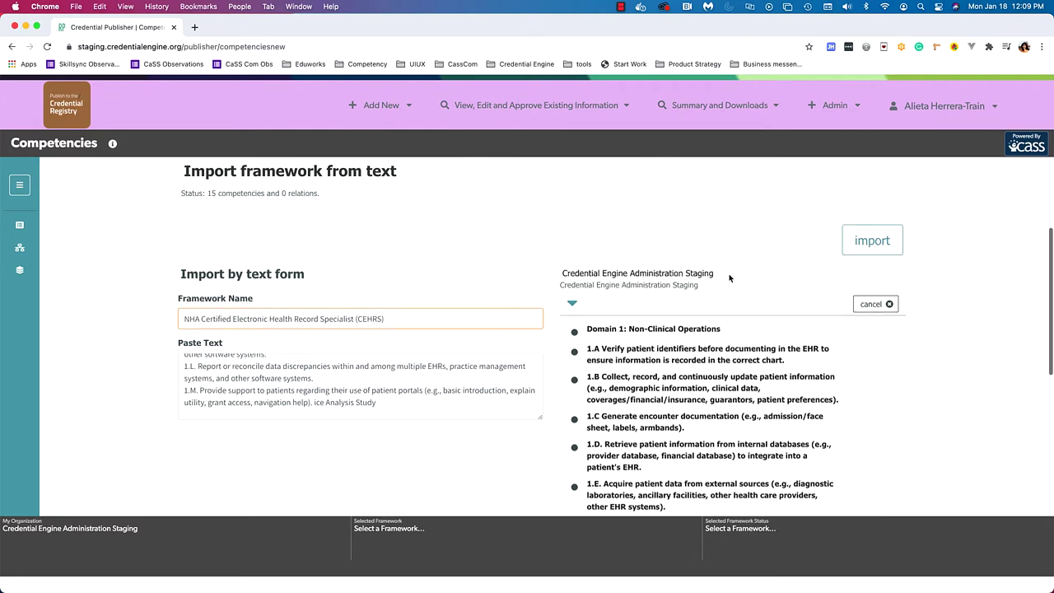
scroll(729, 277, "down", 1)
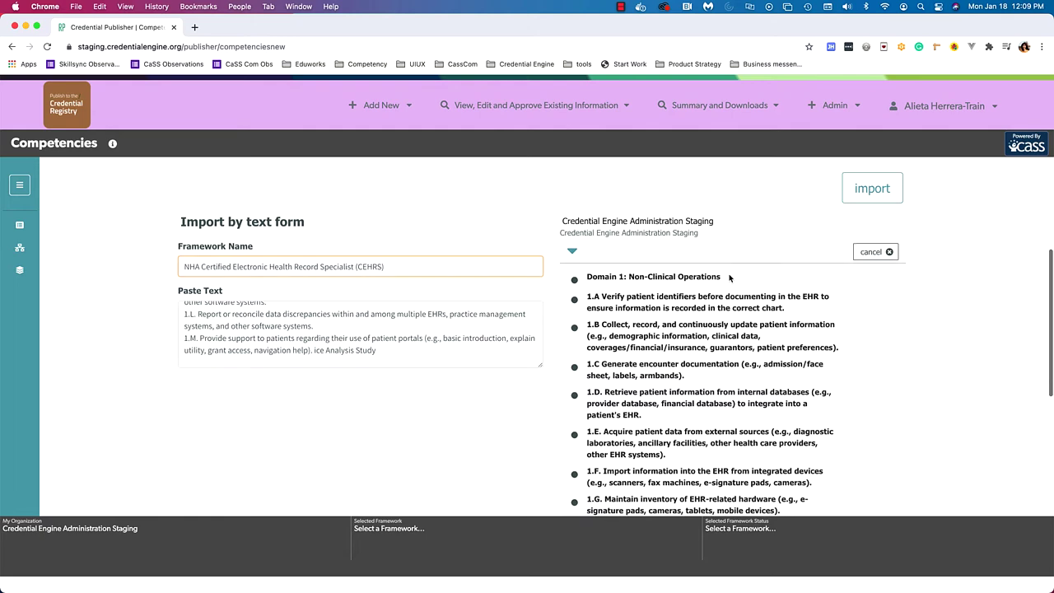
scroll(729, 277, "down", 1)
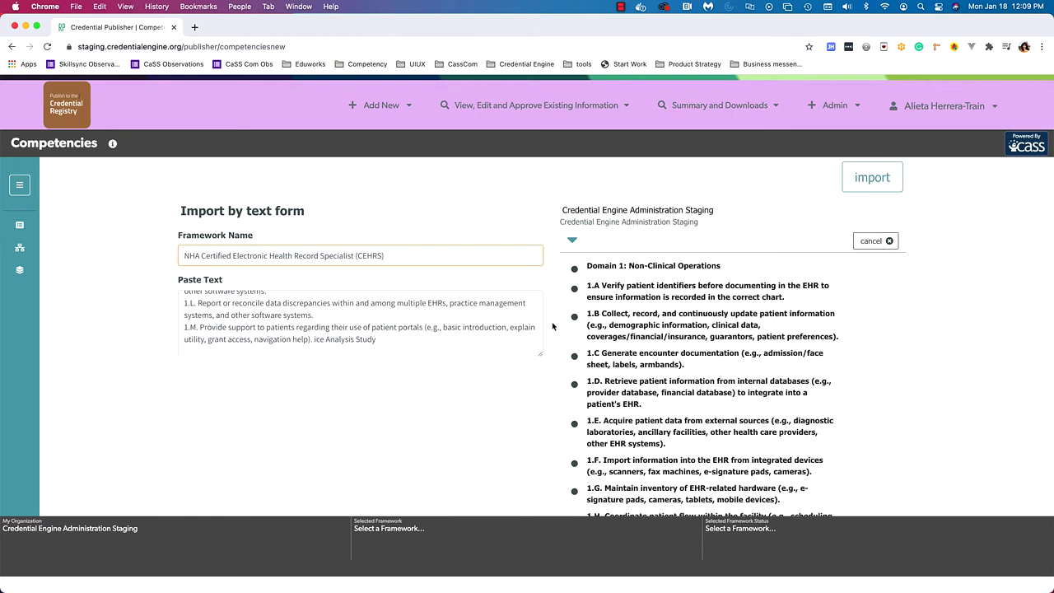
left_click_drag(540, 352, 513, 504)
scroll(417, 416, "up", 3)
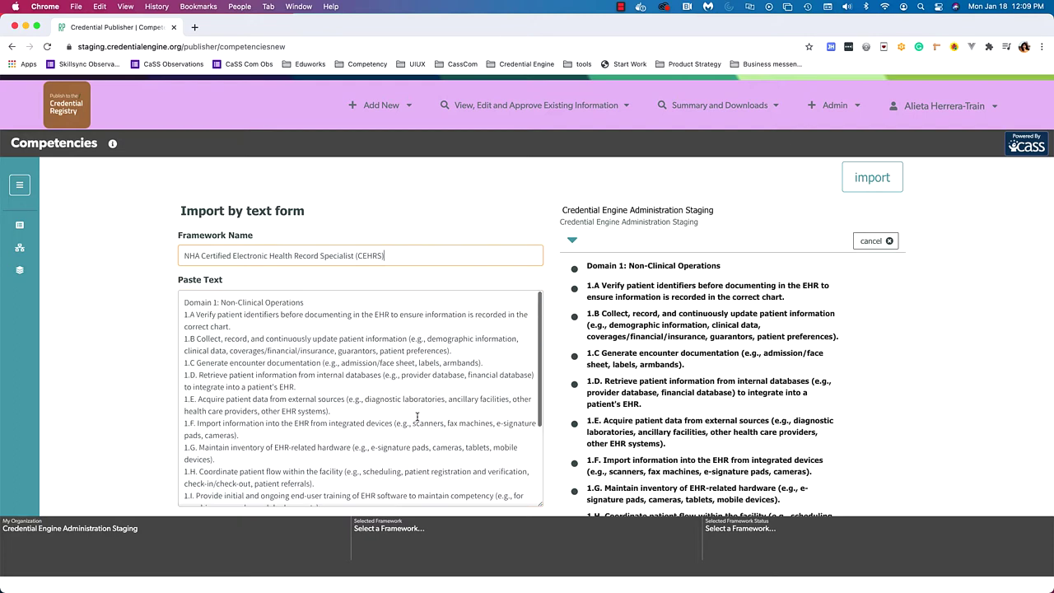
- Indent the 1.A competency by one space under "Domain 1: Non-Clinical Operations" and remove its "1.A" prefix
left_click(191, 316)
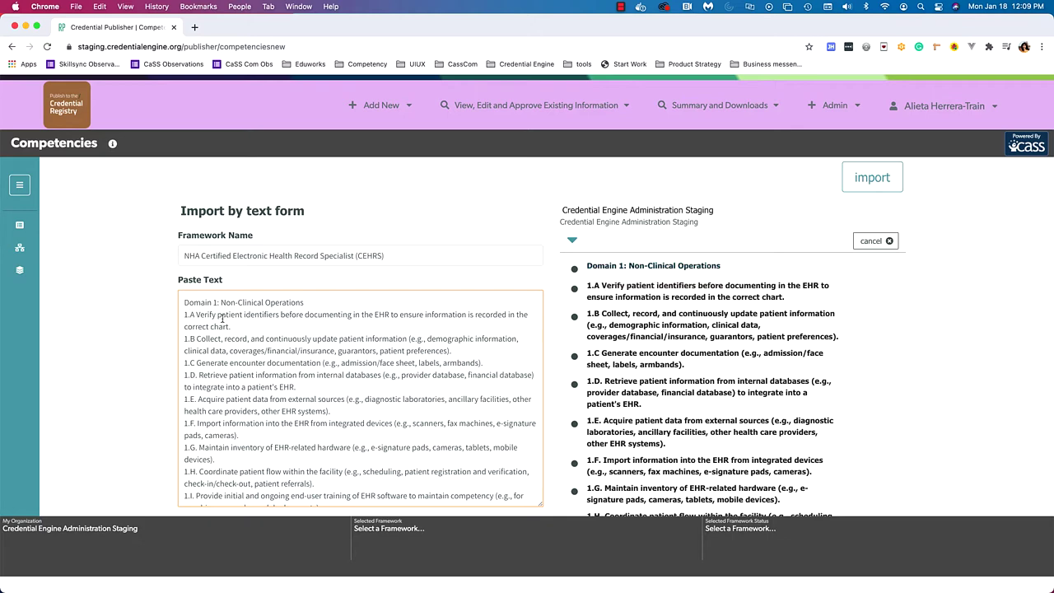
left_click(180, 318)
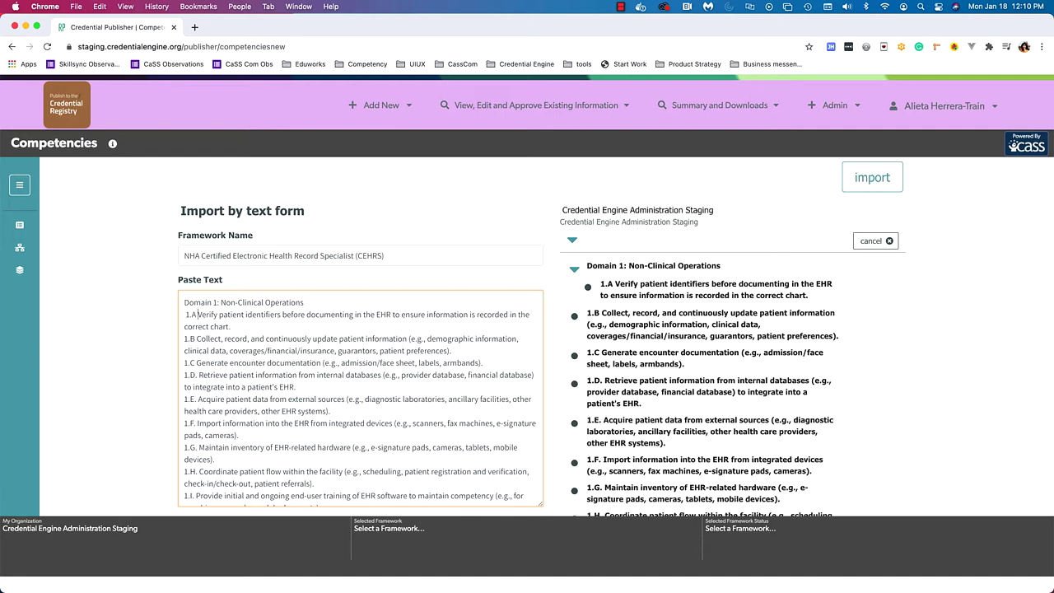
key("BackSpace")
key("BackSpace")
key("BackSpace")
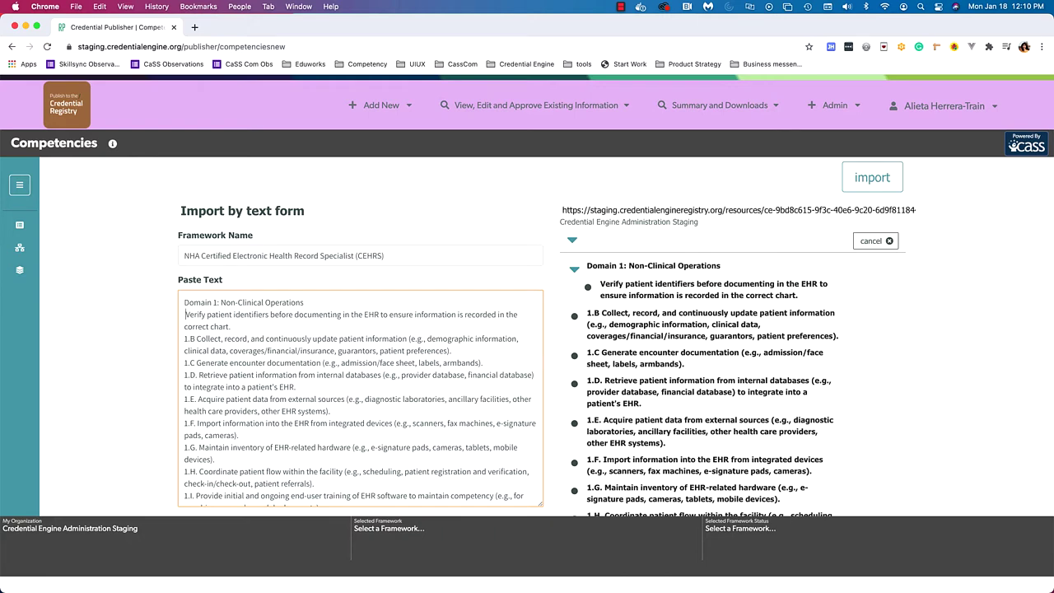
- Indent the 1.B and 1.C competencies by one space under Domain 1 and remove their numbering prefixes
left_click(198, 339)
key("BackSpace")
key("BackSpace")
key("BackSpace")
key("BackSpace")
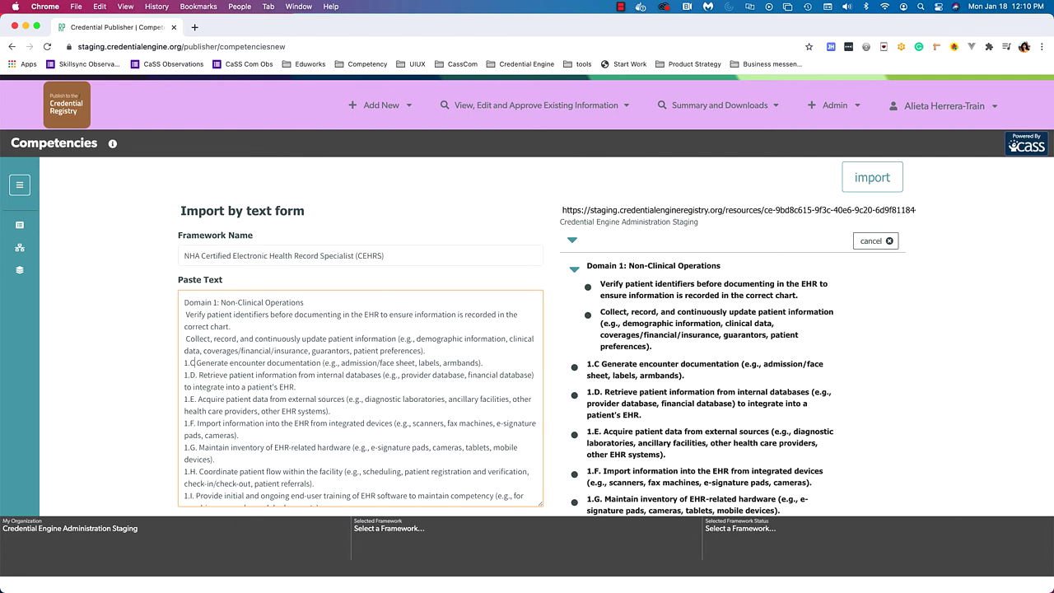
left_click(195, 362)
key("BackSpace")
key("BackSpace")
key("BackSpace")
key("BackSpace")
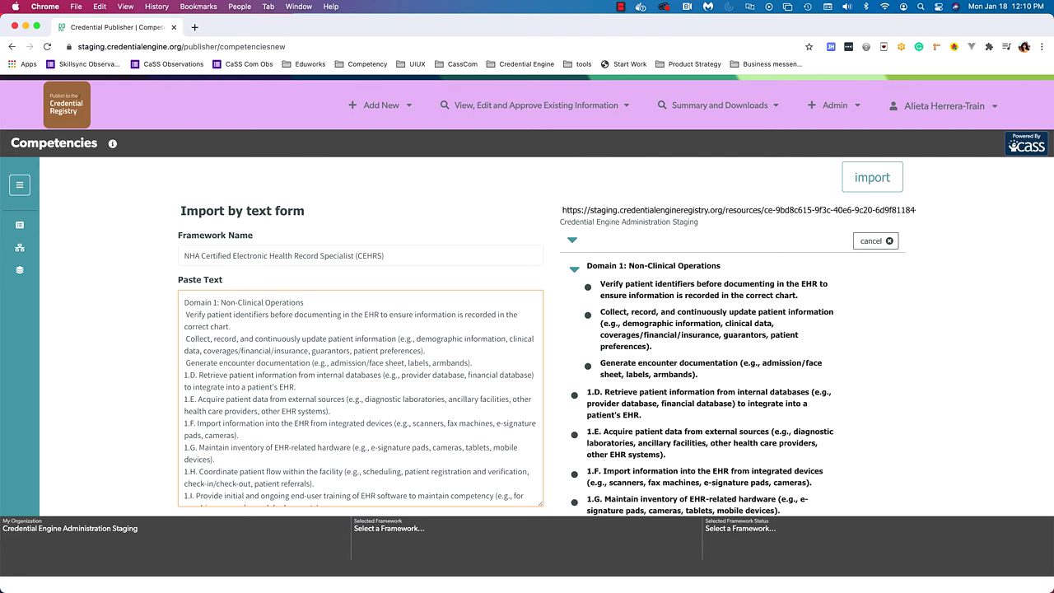
- Replace the "1.D." and "1.E." prefixes with a single leading space so both competencies sit under Domain 1
key("BackSpace")
key("BackSpace")
key("BackSpace")
key("BackSpace")
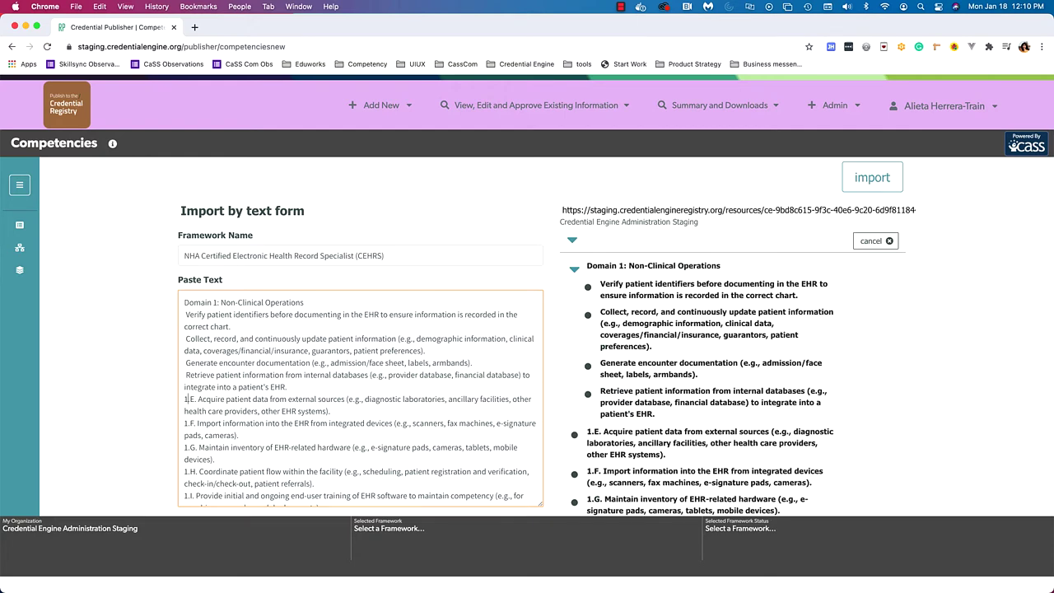
key("BackSpace")
key("BackSpace")
key("BackSpace")
key("BackSpace")
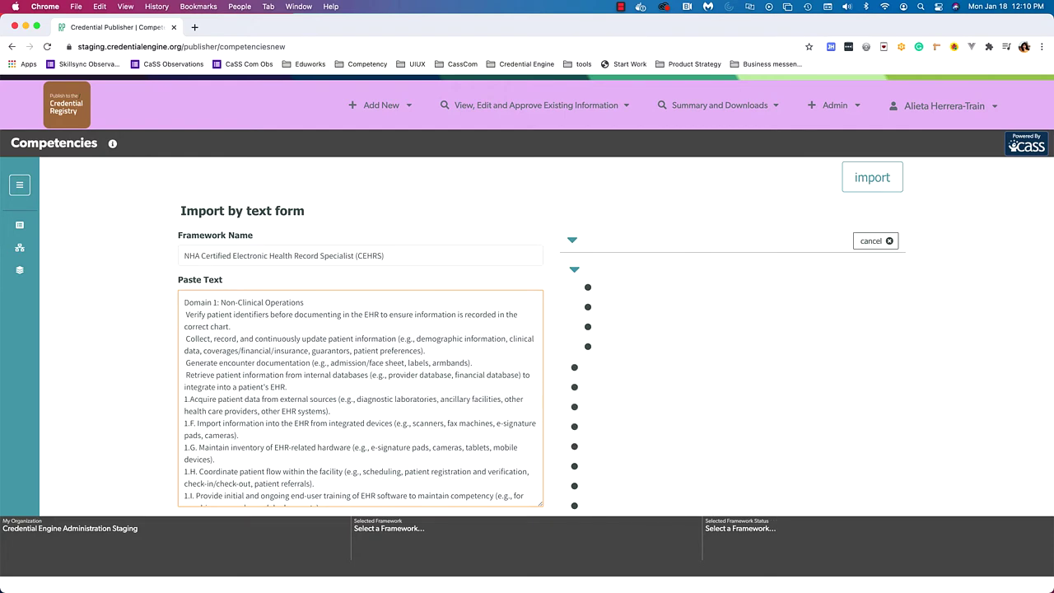
key("BackSpace")
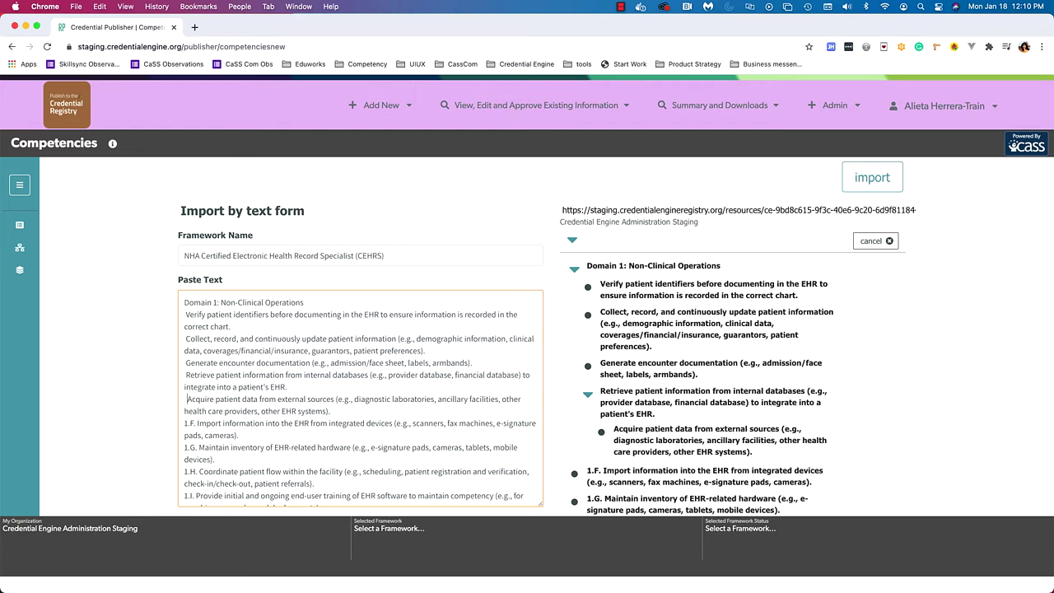
- Remove the "1.F." prefix from the "Import information into the EHR" competency and indent it by one space
key("Right")
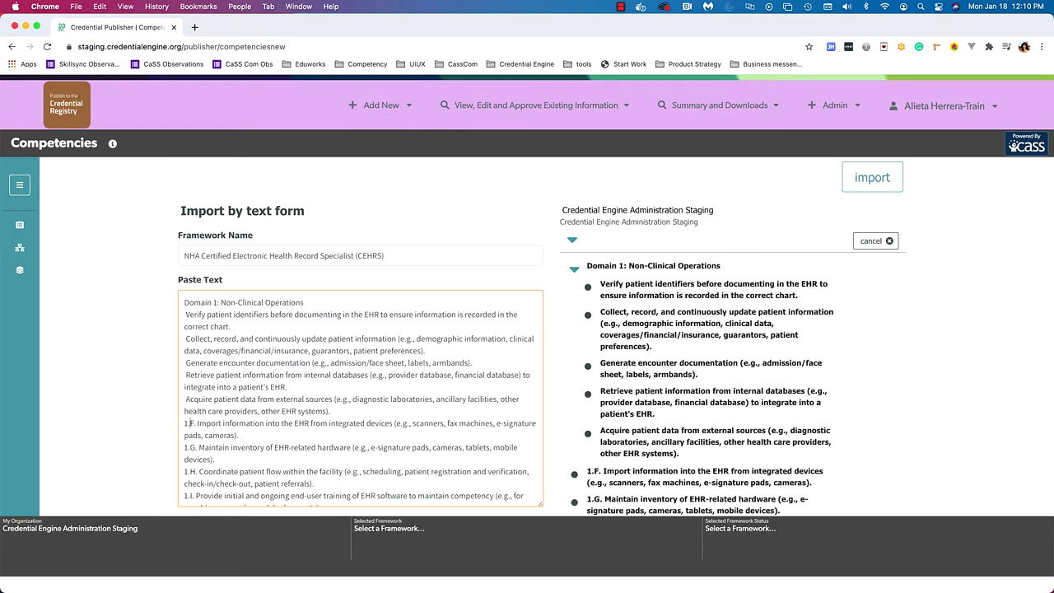
key("BackSpace")
key("BackSpace")
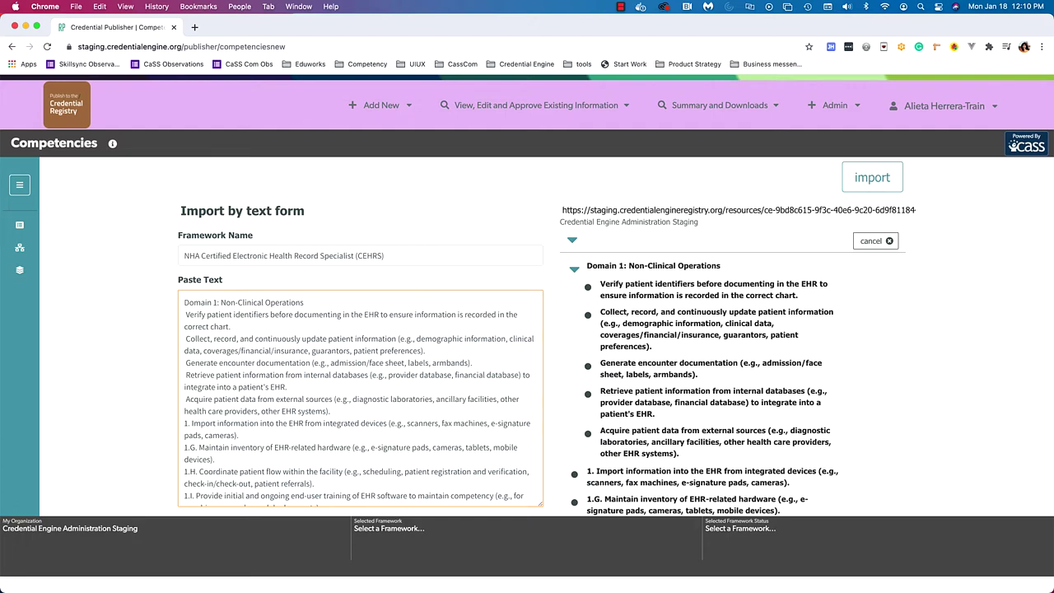
key("BackSpace")
key("BackSpace")
key("BackSpace")
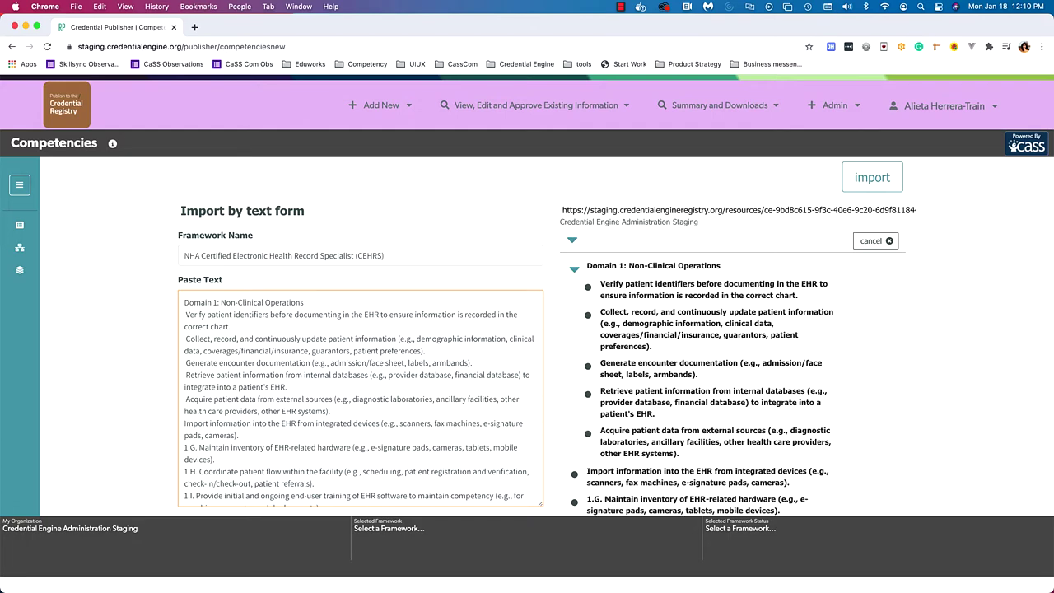
key("Down")
key("Down")
key("Down")
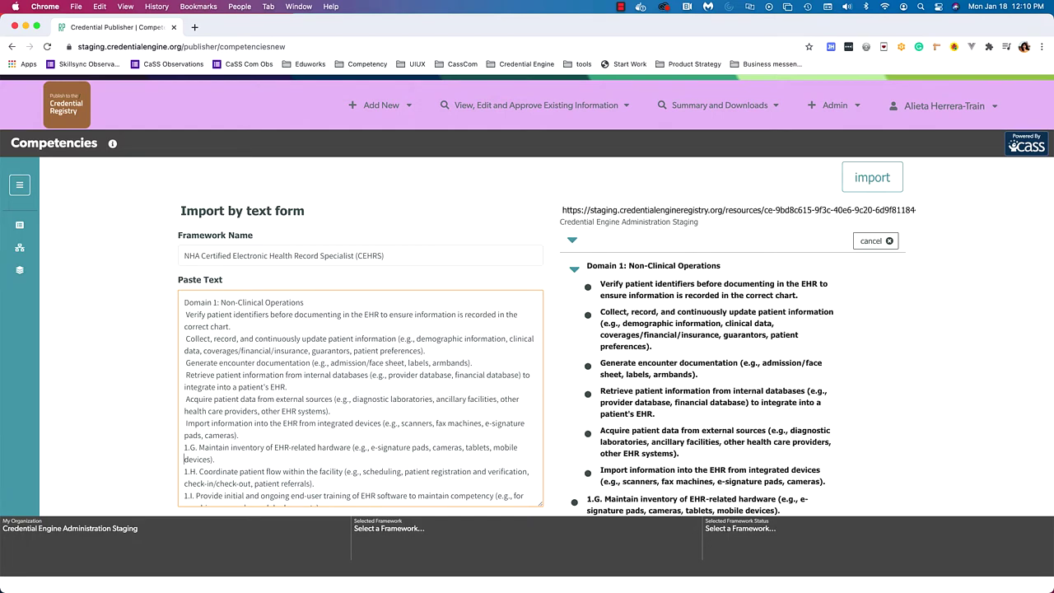
- Remove the "1.G." and "1.H." prefixes and indent both competencies by one space under Domain 1
key("BackSpace")
key("BackSpace")
key("BackSpace")
key("BackSpace")
key("BackSpace")
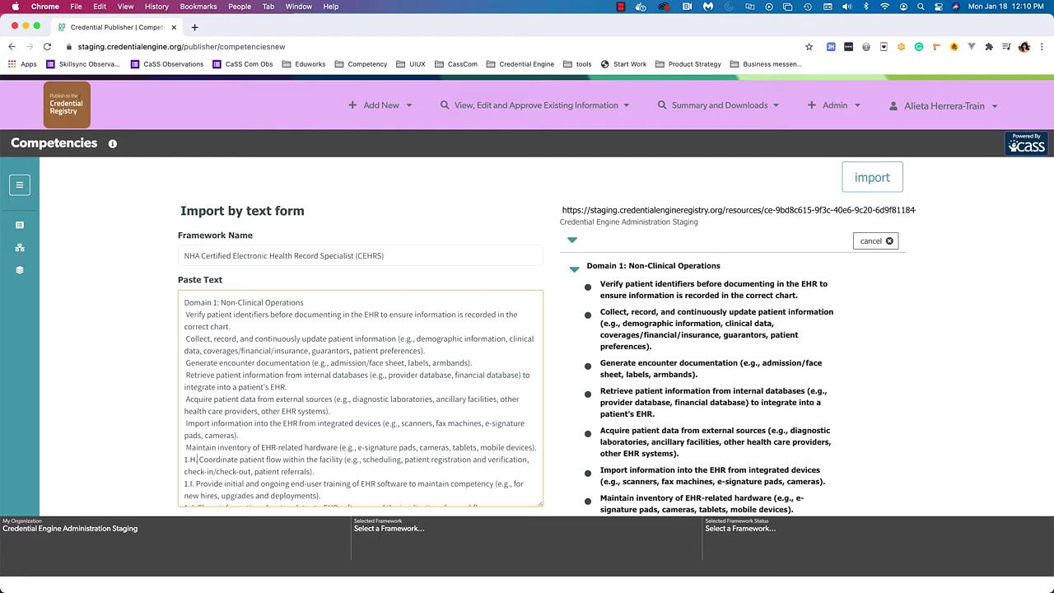
key("BackSpace")
key("BackSpace")
key("BackSpace")
- Replace the "1.I." prefix of the end-user training competency with a single leading space under Domain 1
key("Down")
key("Down")
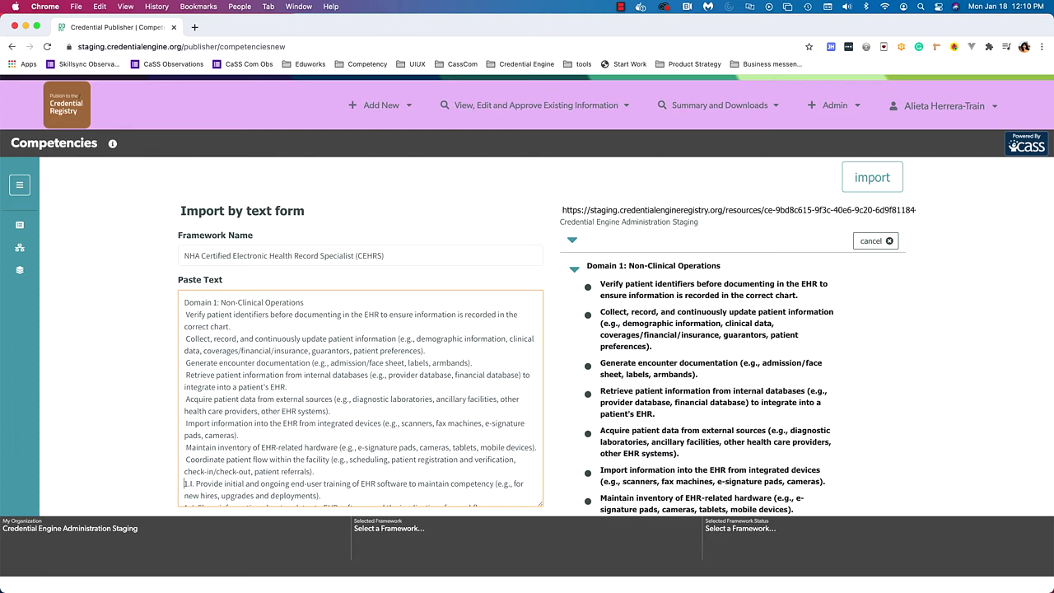
key("BackSpace")
key("BackSpace")
key("BackSpace")
key("BackSpace")
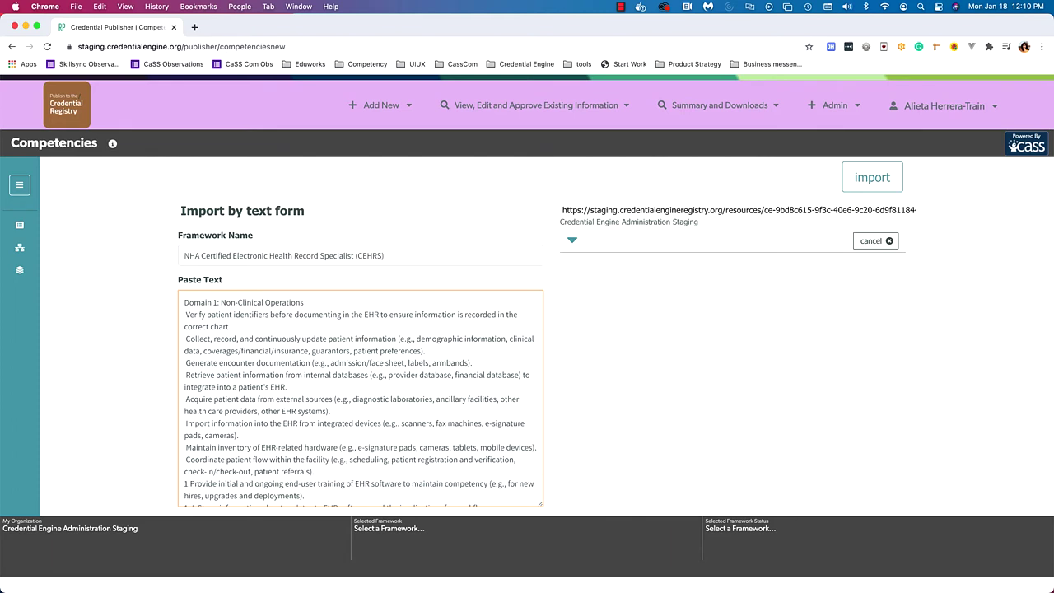
- Remove the "1.J." prefix from the "Share information about updates to EHR software" competency and indent it by one space
key("Down")
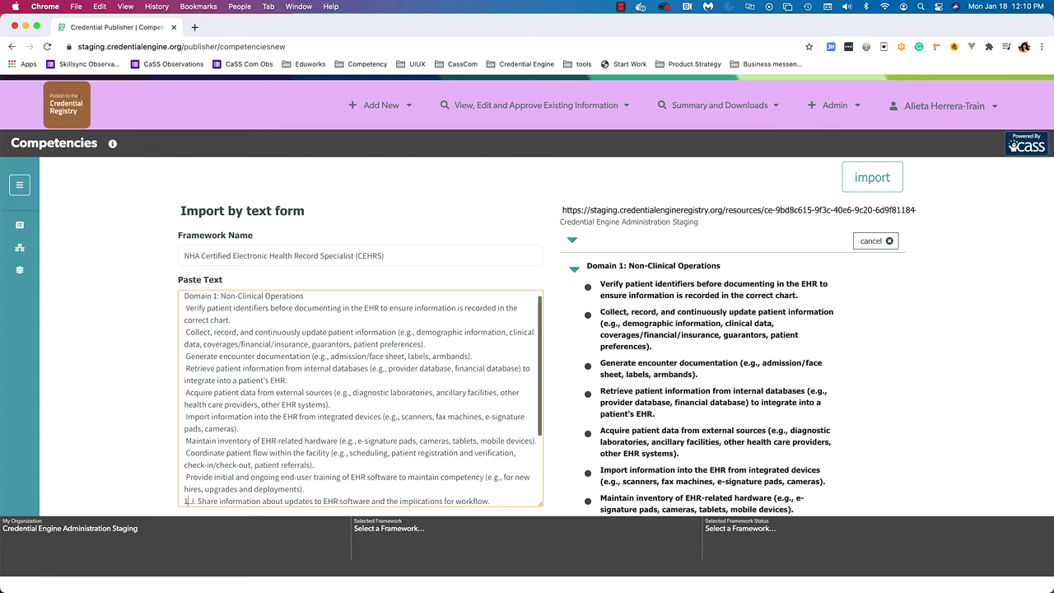
key("Right")
key("Right")
key("Right")
key("BackSpace")
key("BackSpace")
key("BackSpace")
key("BackSpace")
key("BackSpace")
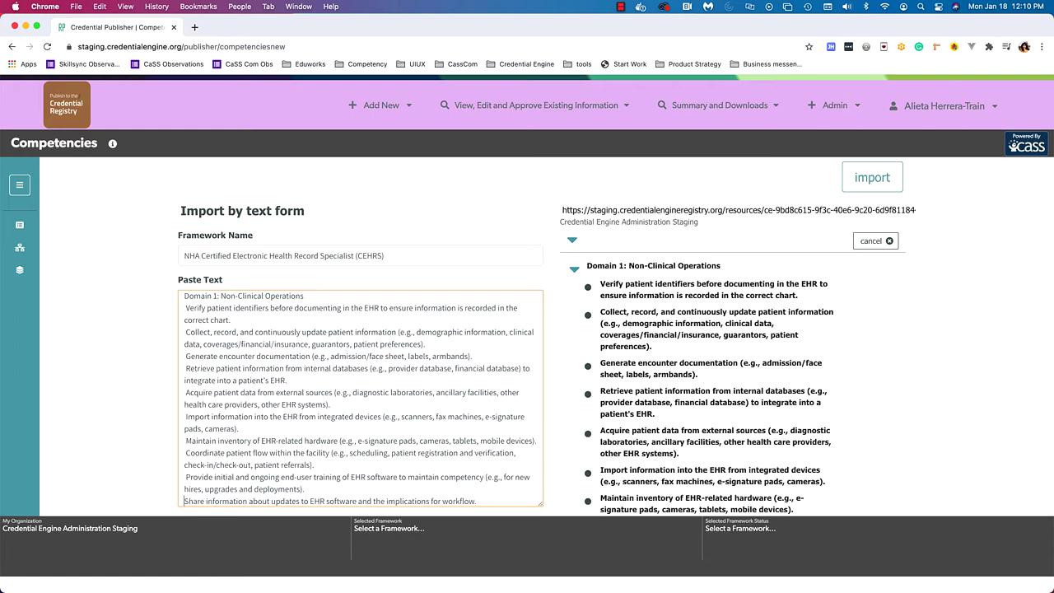
- Remove the "1.K." prefix from the "Identify data discrepancies" competency and indent it by one space
key("Down")
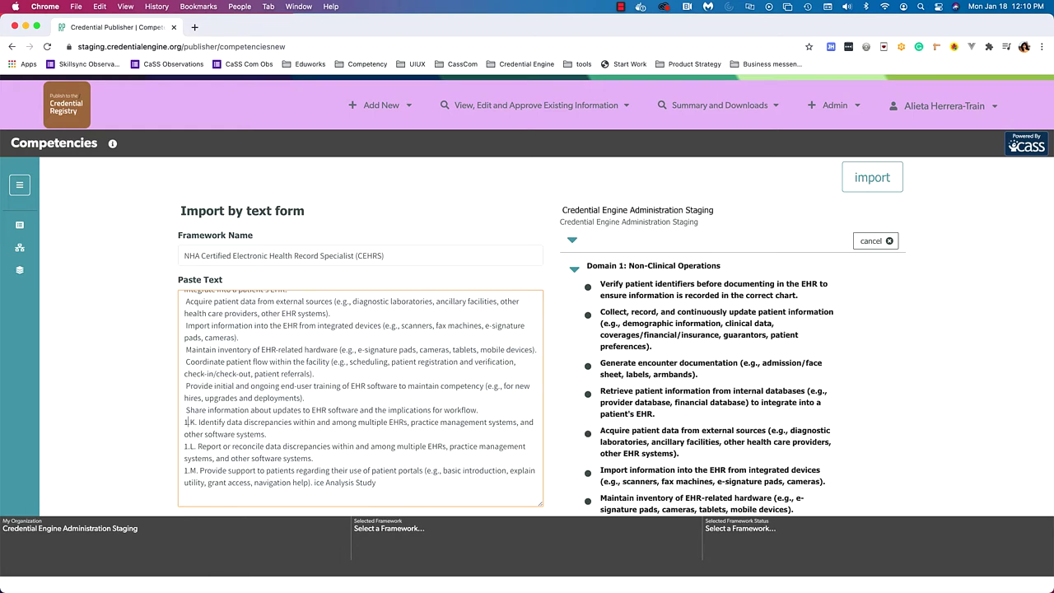
key("Right")
key("Right")
key("Right")
key("Right")
key("BackSpace")
key("BackSpace")
key("BackSpace")
key("BackSpace")
key("BackSpace")
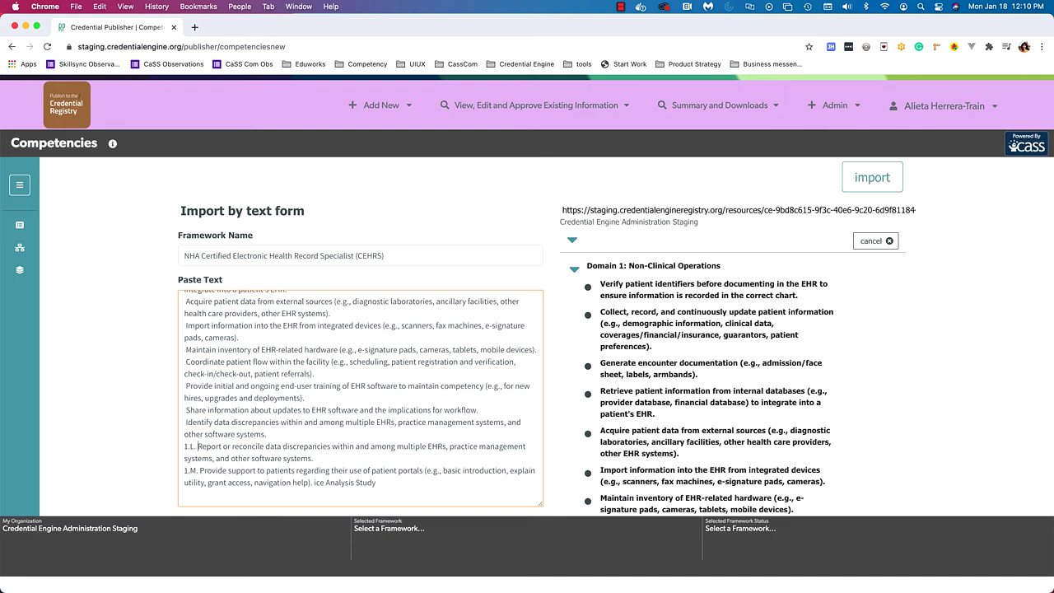
- Replace the "1.L." prefix of the "Report or reconcile data discrepancies" competency with a single leading space
key("BackSpace")
key("BackSpace")
key("BackSpace")
key("BackSpace")
key("BackSpace")
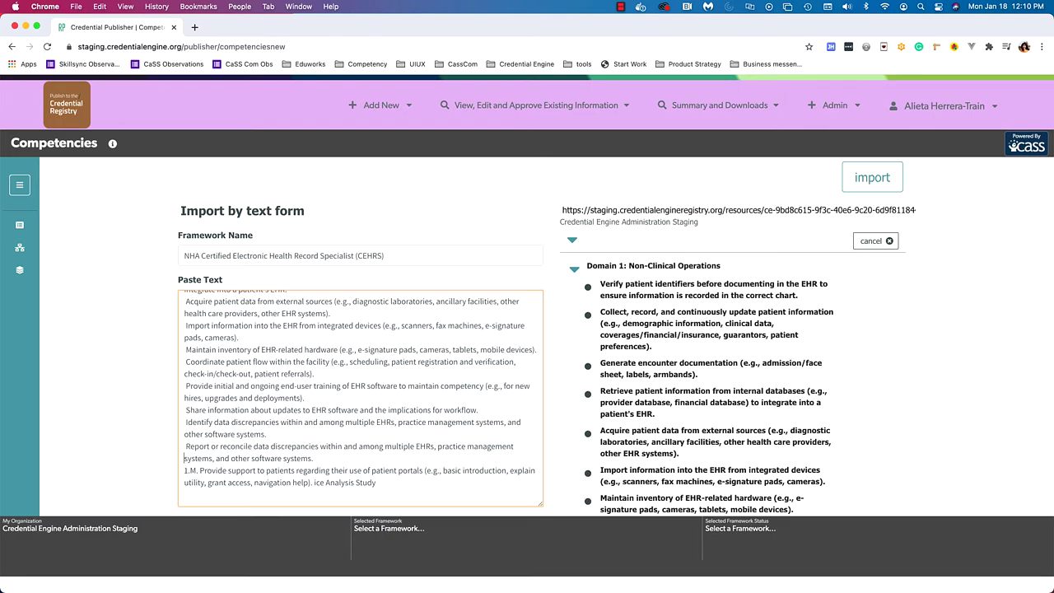
- Remove the "1.M." prefix from the patient portal support competency and indent it by one space under Domain 1
key("Right")
key("Right")
key("Right")
key("BackSpace")
key("BackSpace")
key("BackSpace")
key("BackSpace")
key("BackSpace")
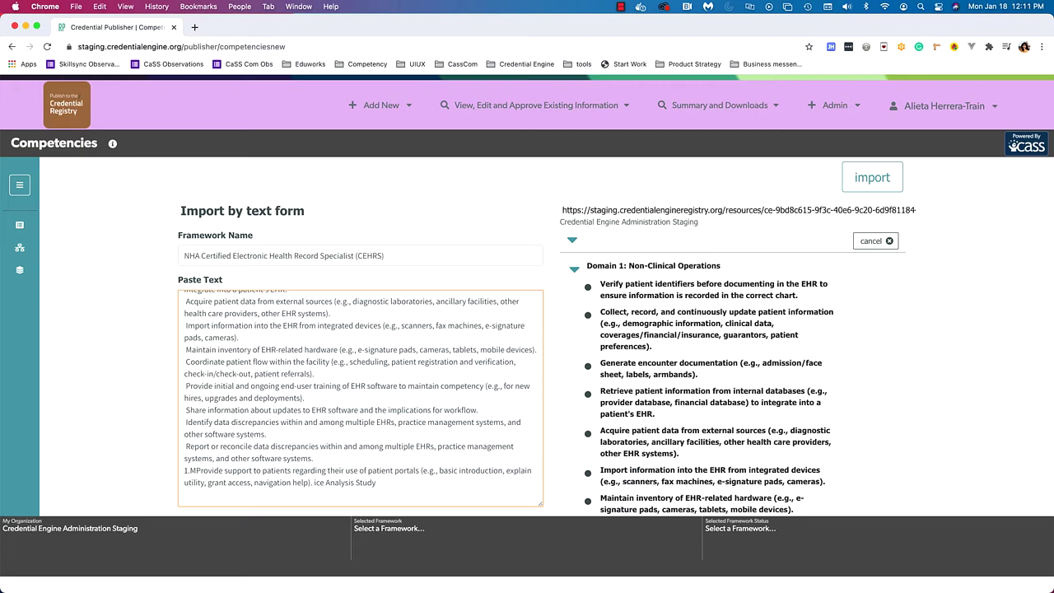
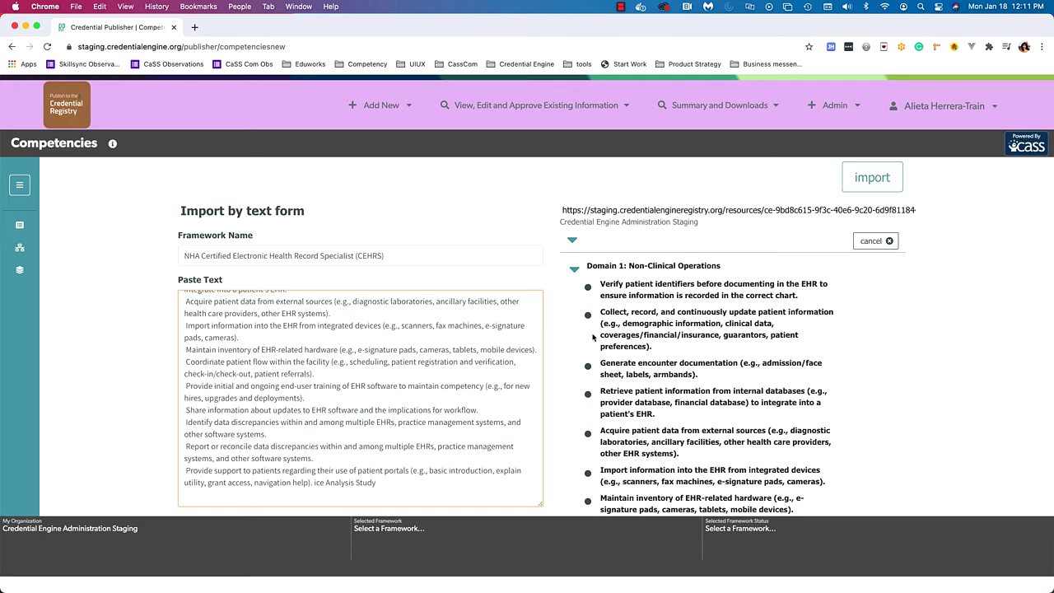
- Delete the empty last line of the pasted text and import the NHA Certified Electronic Health Record Specialist (CEHRS) framework
scroll(641, 333, "down", 5)
scroll(641, 333, "down", 8)
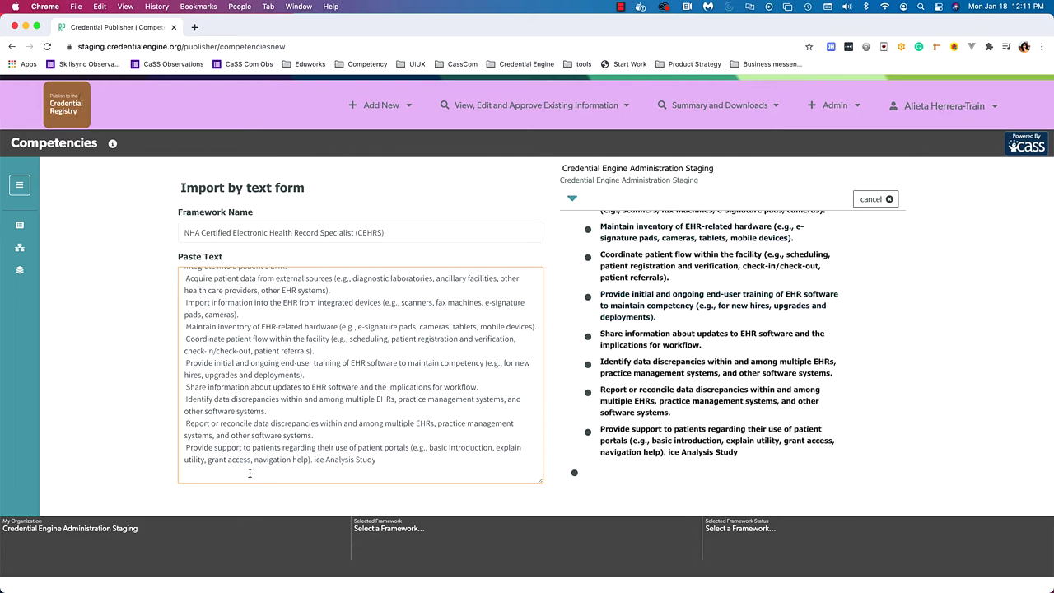
key("BackSpace")
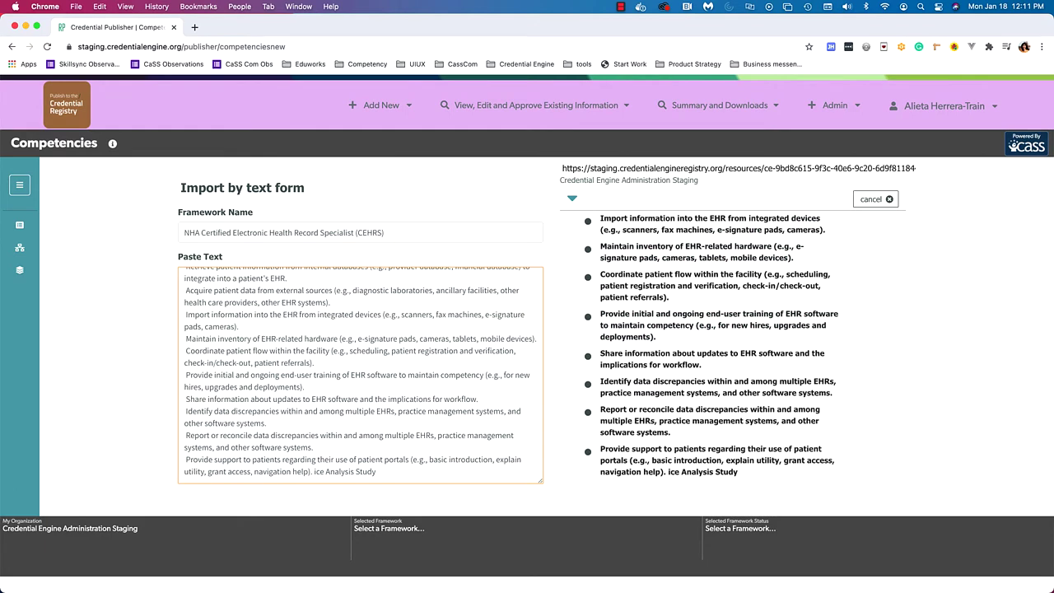
scroll(640, 409, "up", 10)
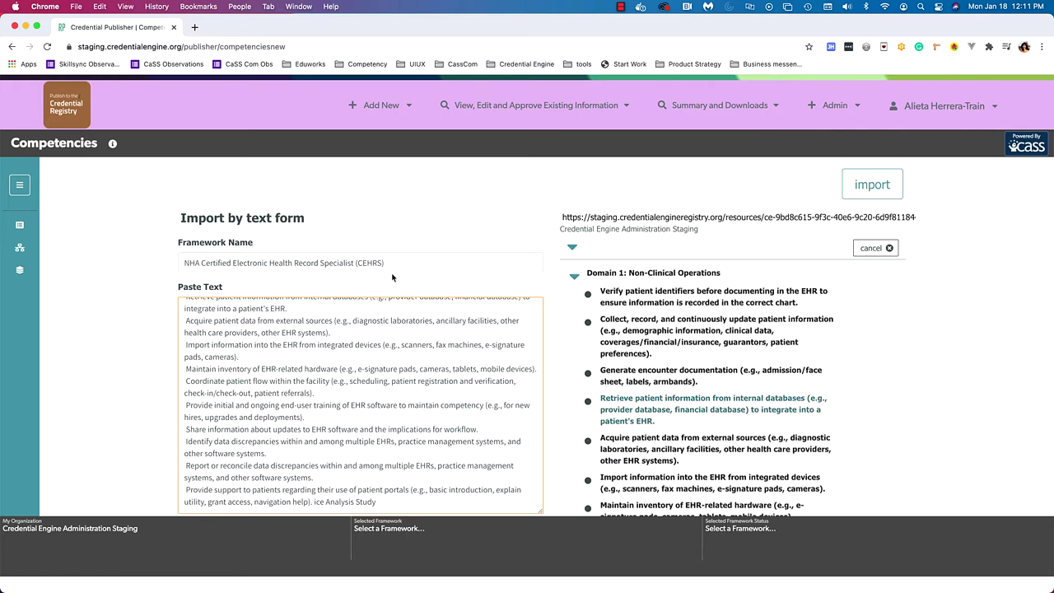
left_click(391, 263)
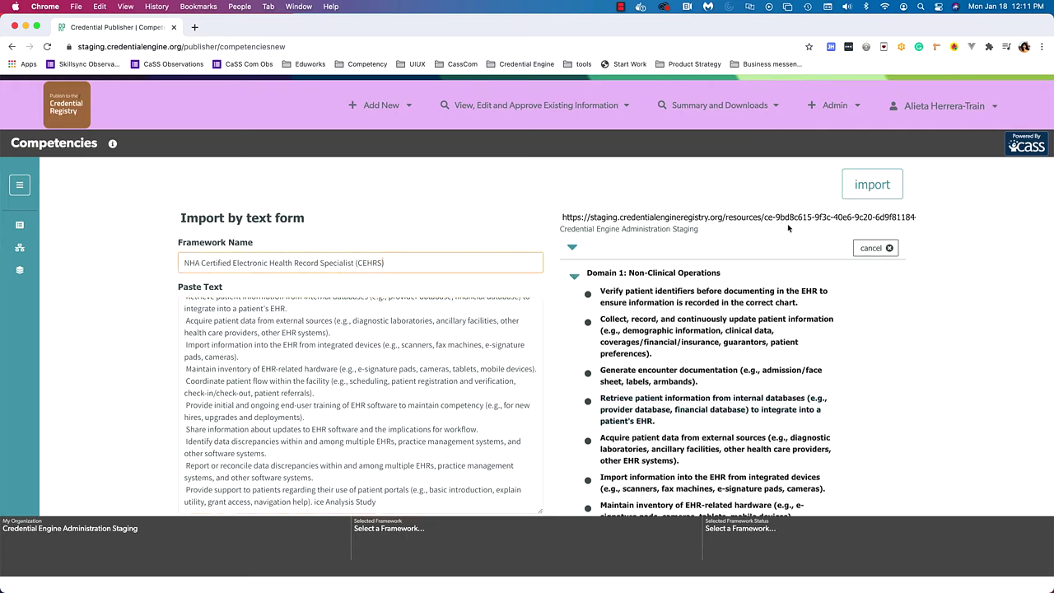
left_click(864, 187)
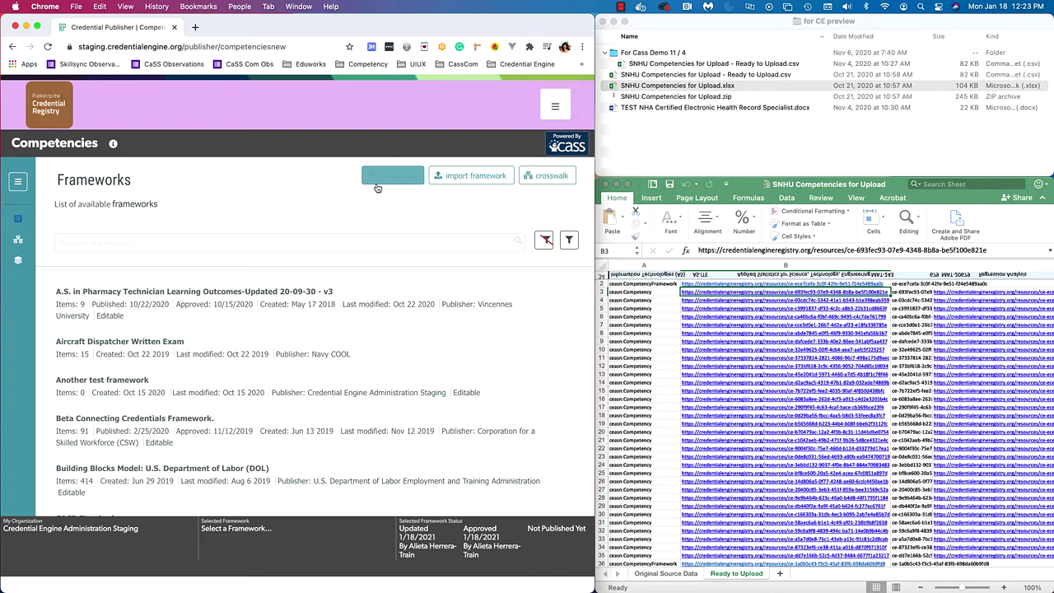
- Start a new framework import using the file import option
left_click(467, 176)
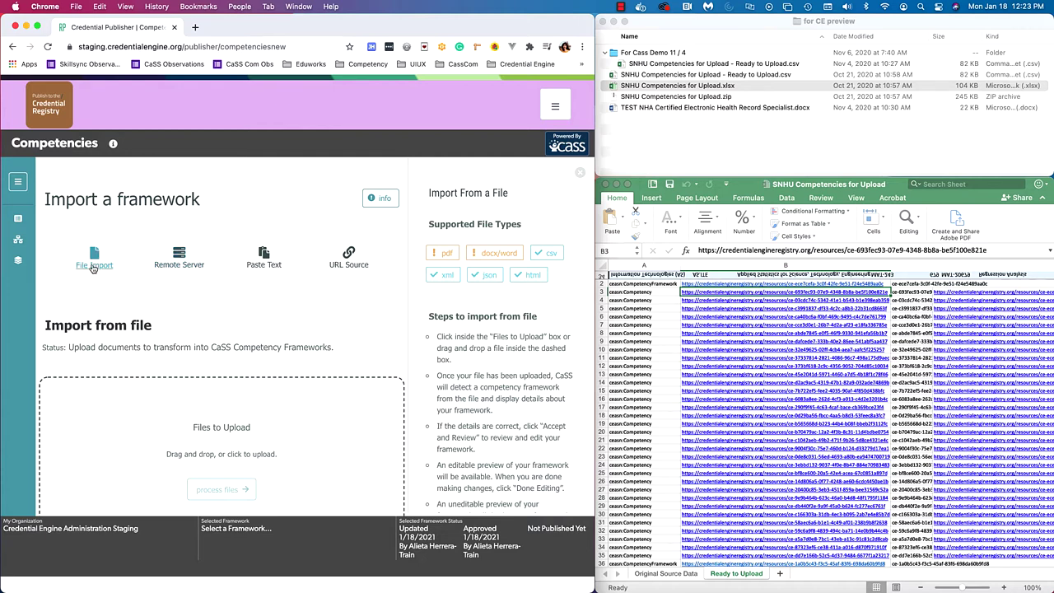
scroll(292, 313, "down", 1)
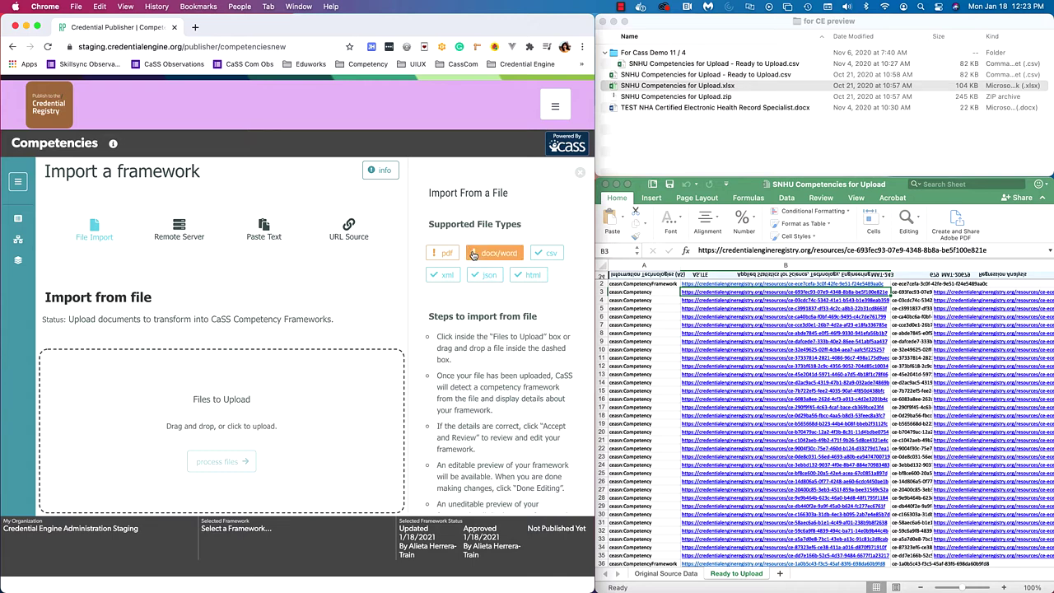
- Read the CSV import requirements for CaSS and CTDL-ASN formatted files and return to the file import
left_click(540, 255)
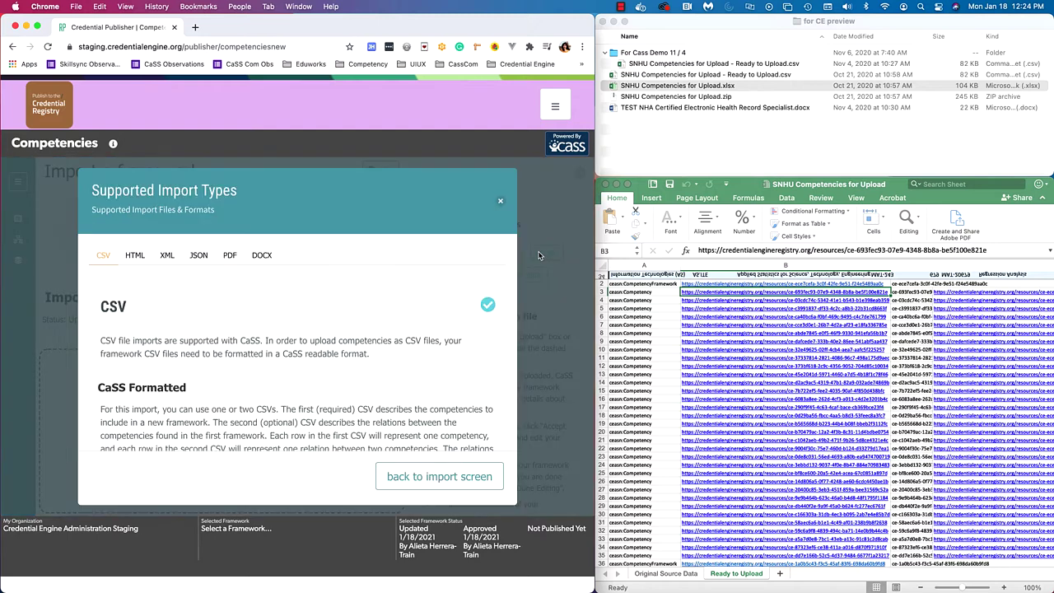
scroll(345, 352, "down", 2)
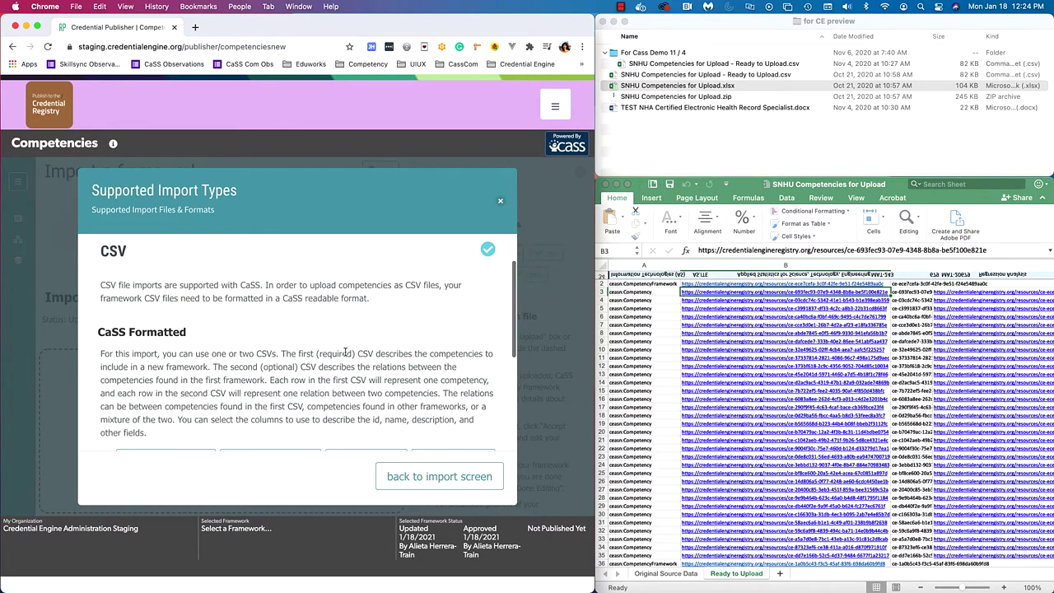
scroll(345, 353, "down", 3)
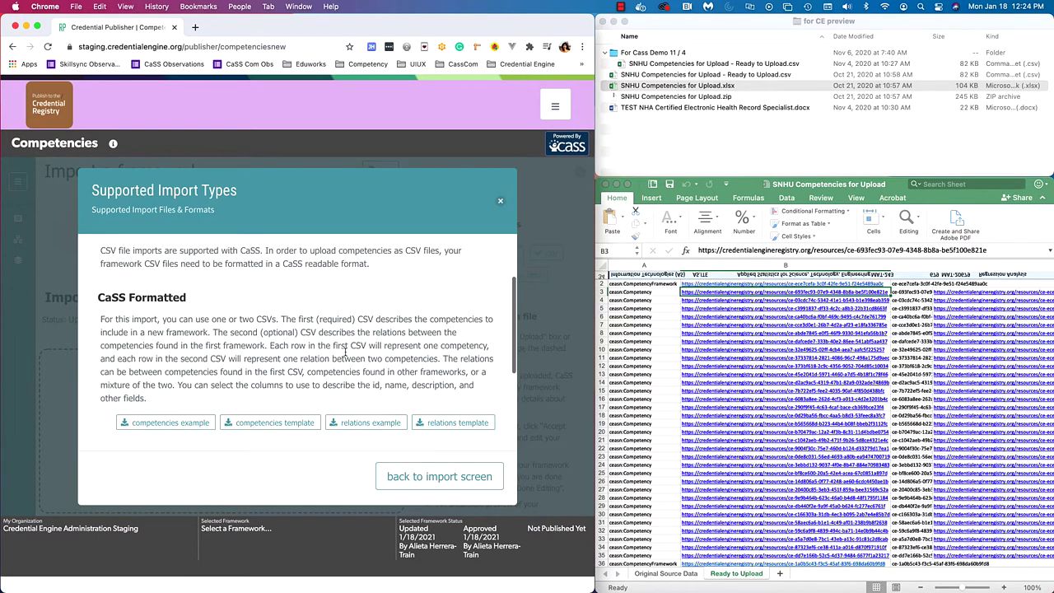
scroll(345, 355, "down", 2)
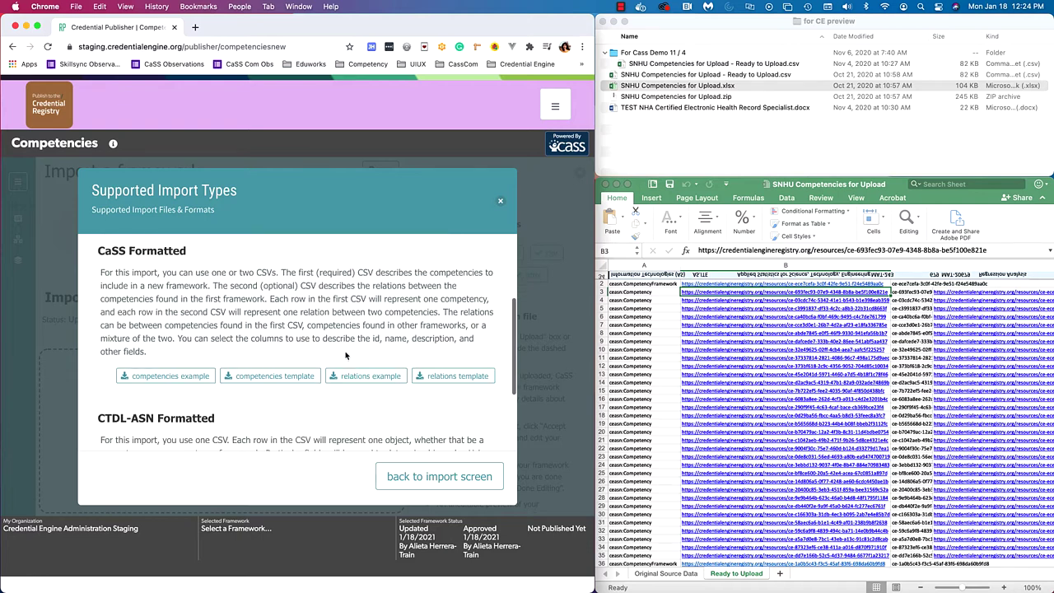
scroll(341, 404, "down", 2)
scroll(341, 407, "down", 3)
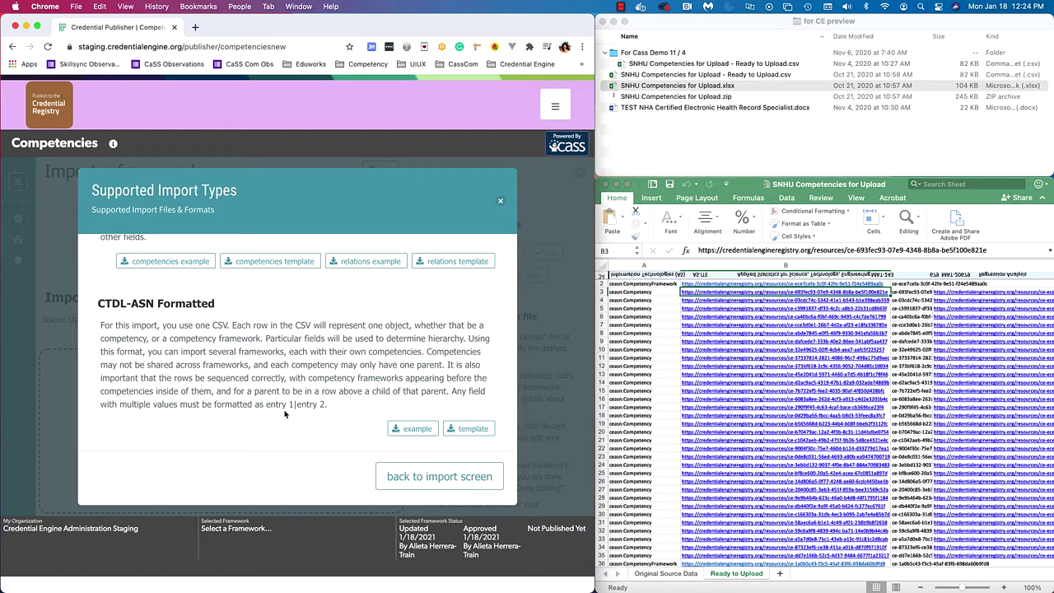
left_click(500, 201)
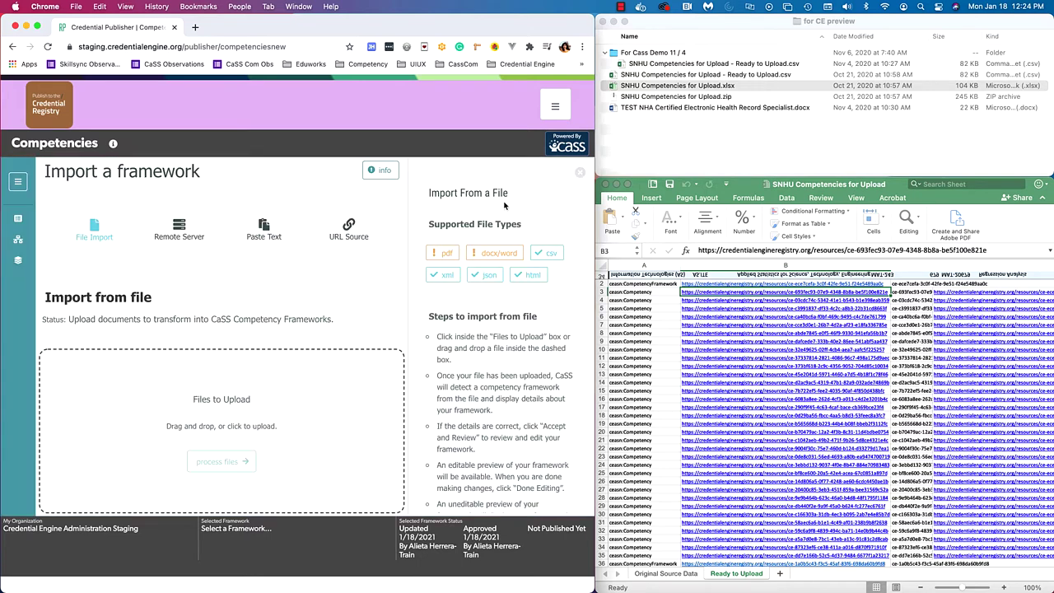
- Locate "SNHU Competencies for Upload - Ready to Upload.csv" in Finder and compare the workbook's Original Source Data and Ready to Upload sheets in Excel
left_click(729, 77)
left_click(735, 76)
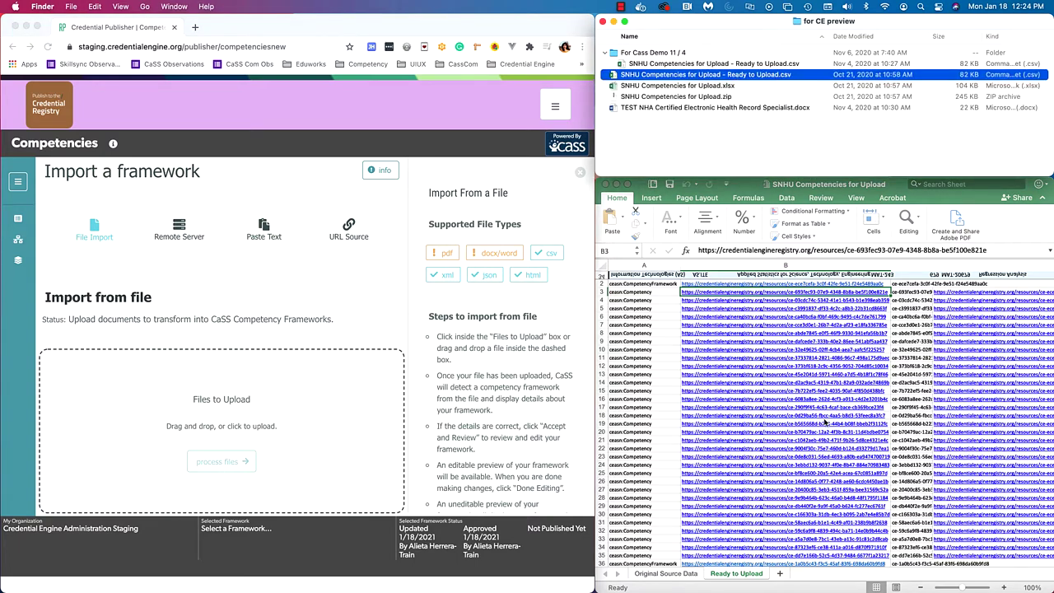
left_click(667, 572)
left_click(668, 574)
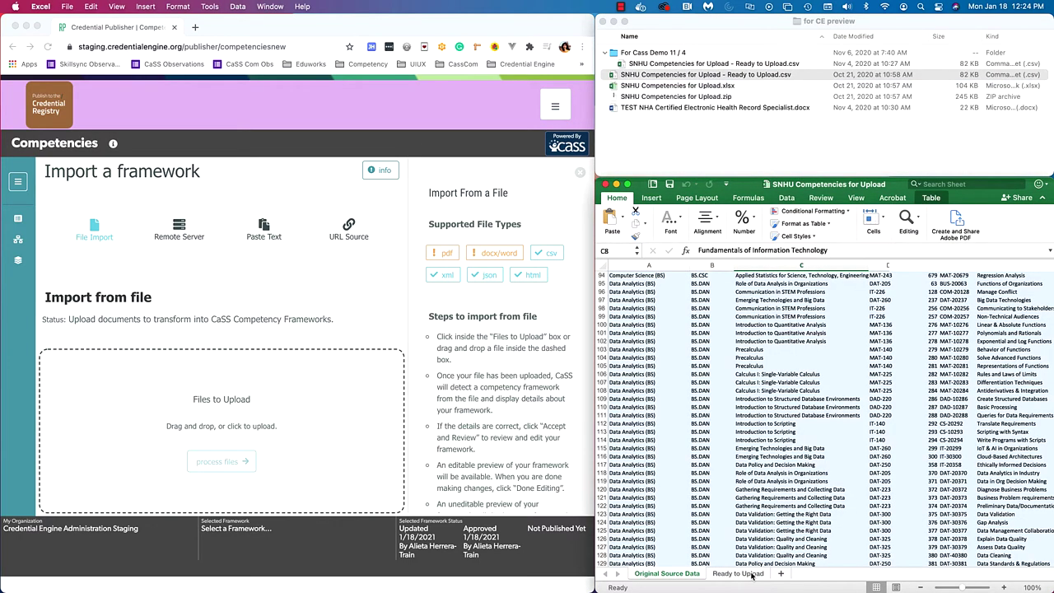
left_click(745, 574)
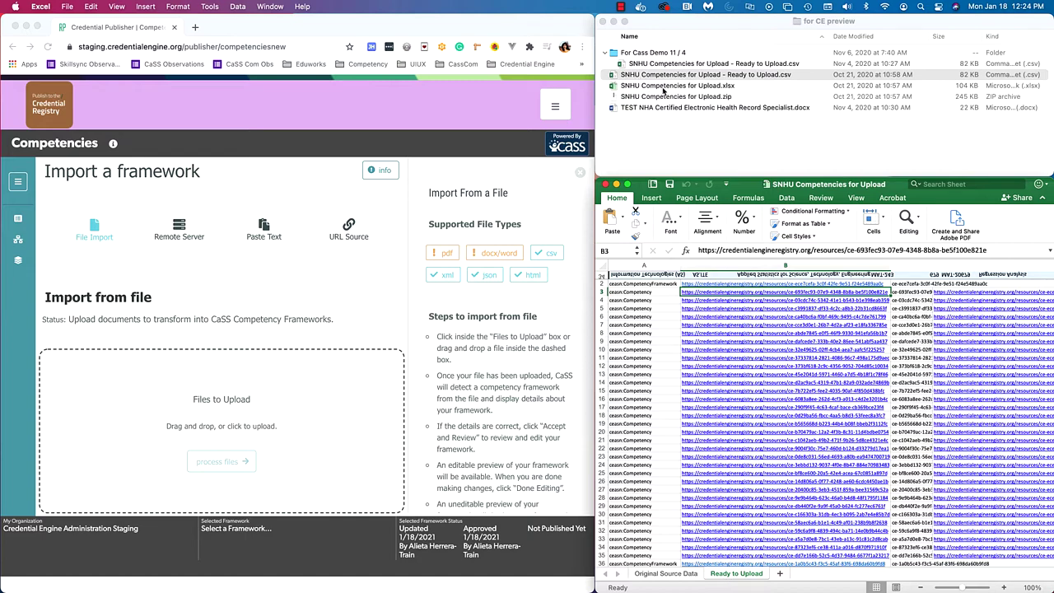
- Upload "SNHU Competencies for Upload - Ready to Upload.csv" in the browser's file import, process it and import its frameworks and competencies
left_click_drag(778, 77, 281, 429)
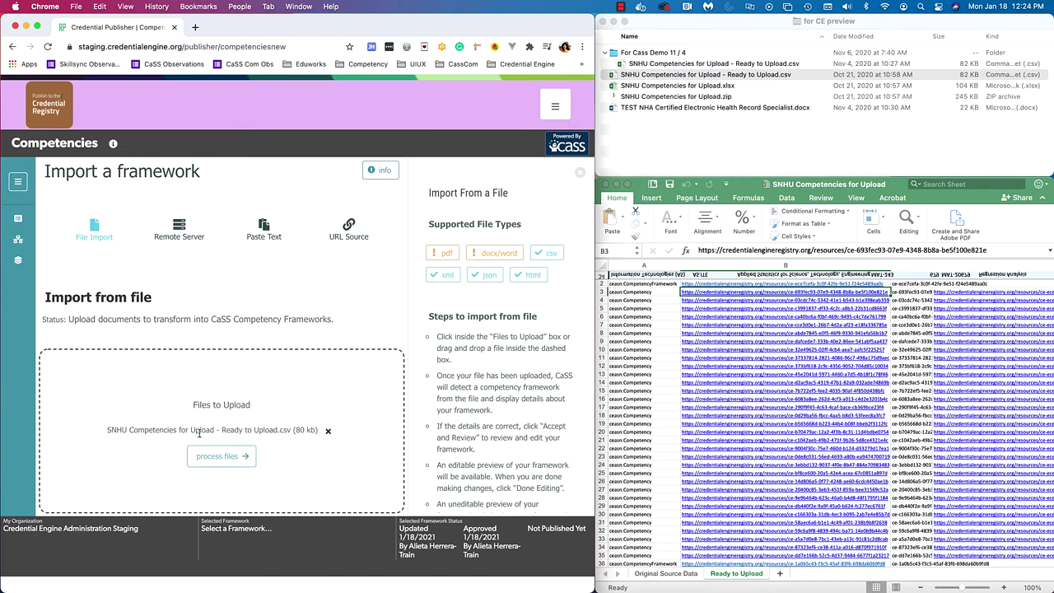
left_click(216, 457)
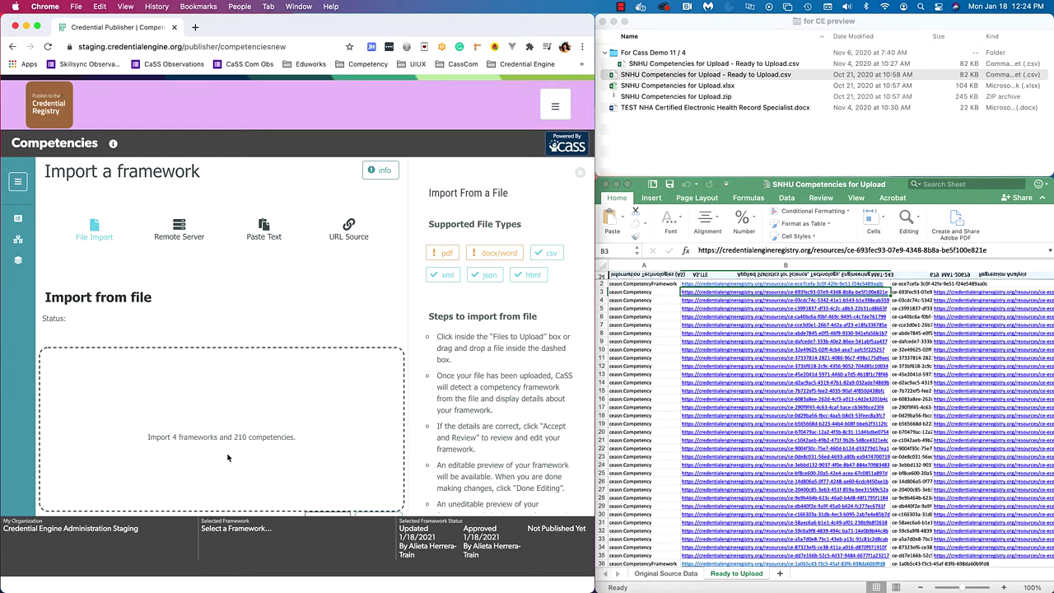
scroll(226, 455, "down", 2)
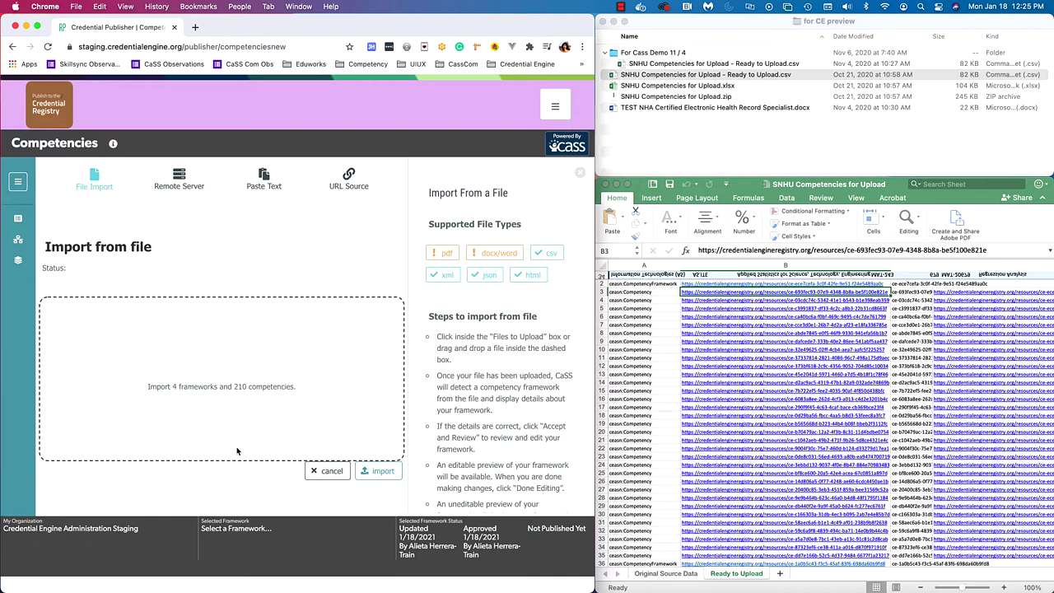
left_click(387, 474)
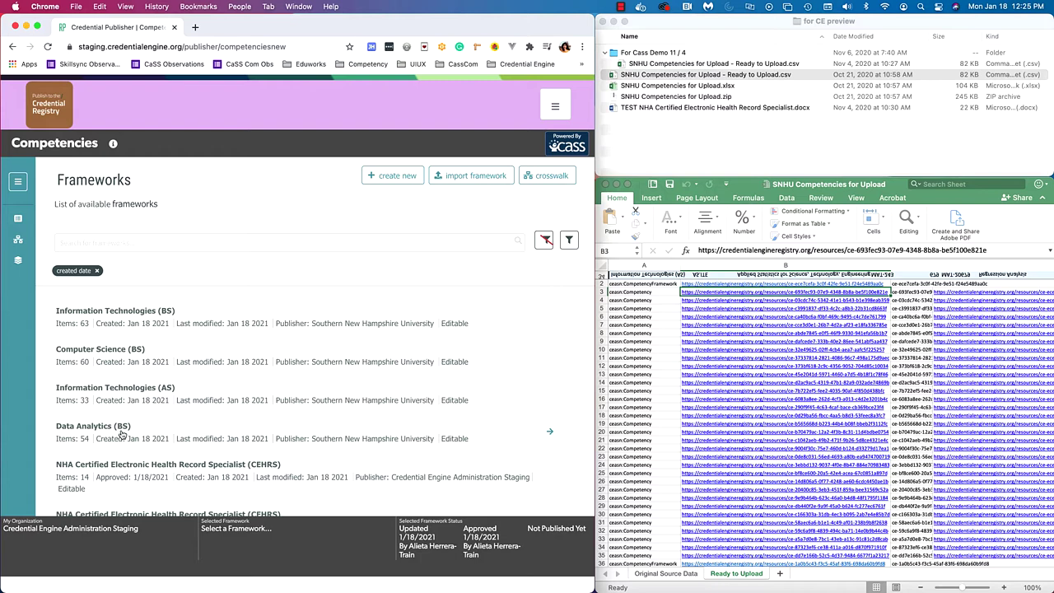
- Open the imported Data Analytics (BS) framework and review its competencies
left_click(387, 437)
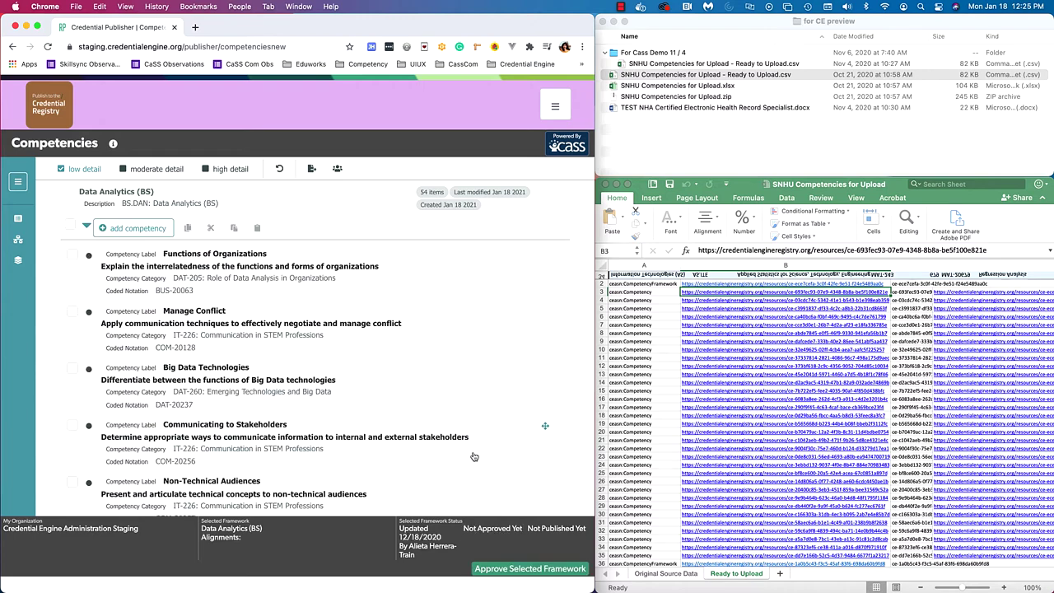
scroll(478, 455, "down", 2)
scroll(481, 455, "down", 10)
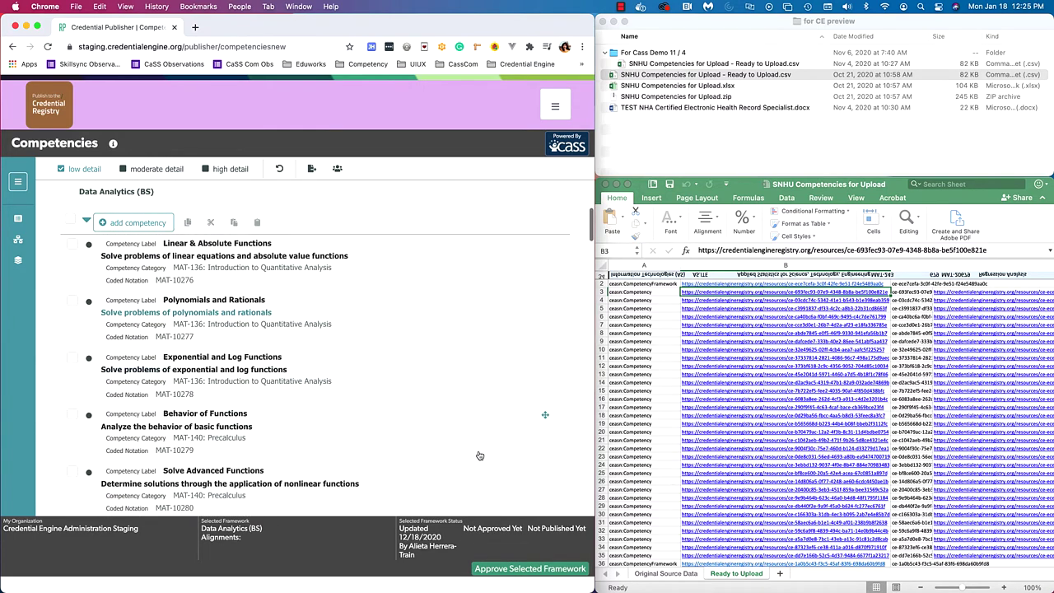
scroll(480, 456, "down", 6)
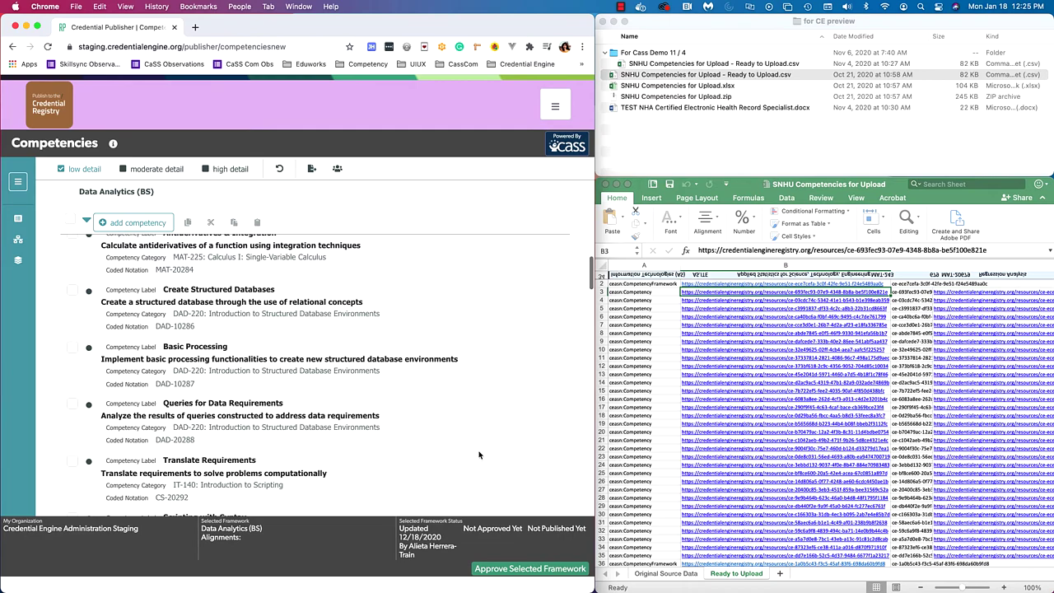
scroll(480, 455, "down", 2)
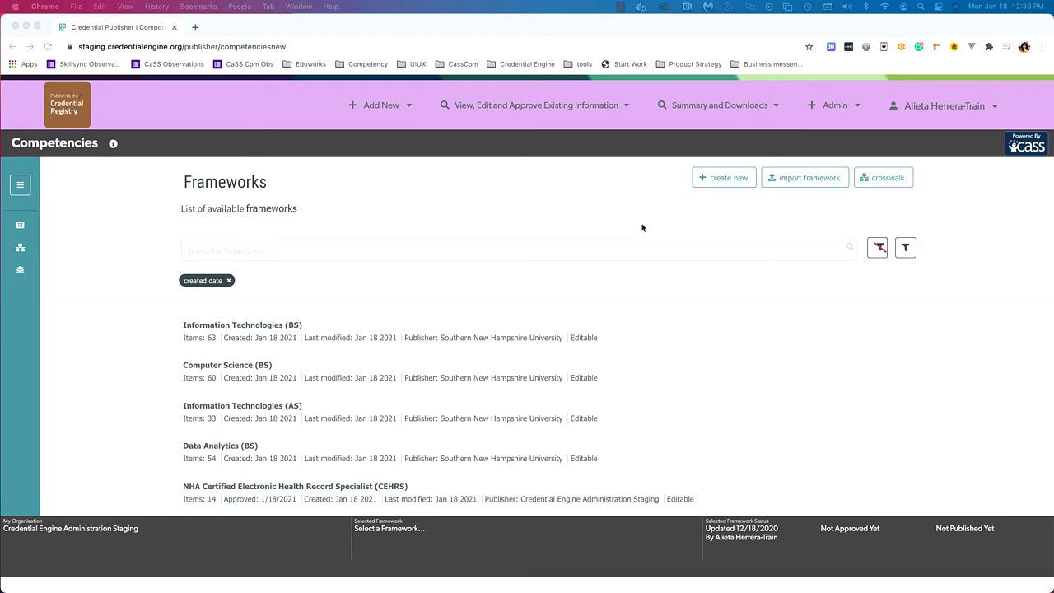
- Import the O*Net Basic Skills Competency Framework example from its URL source, overwriting the previously imported copy
left_click(834, 182)
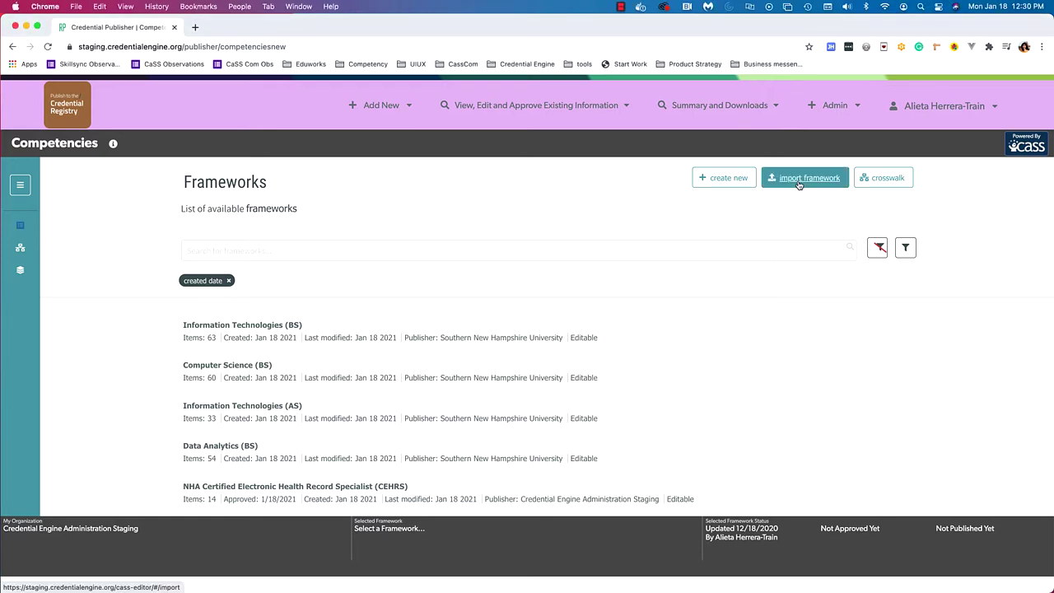
left_click(799, 186)
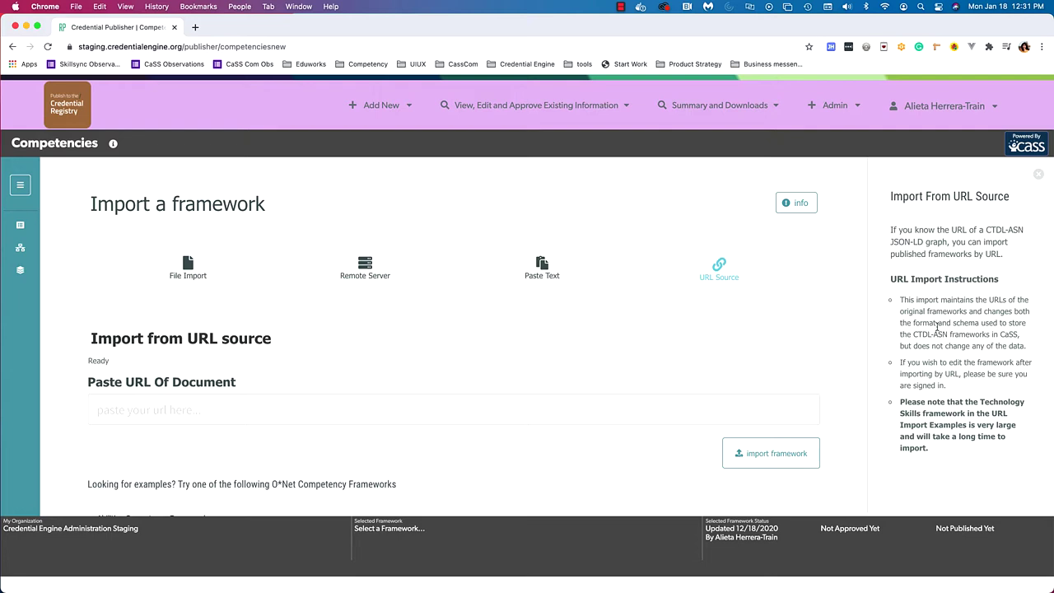
scroll(725, 359, "down", 3)
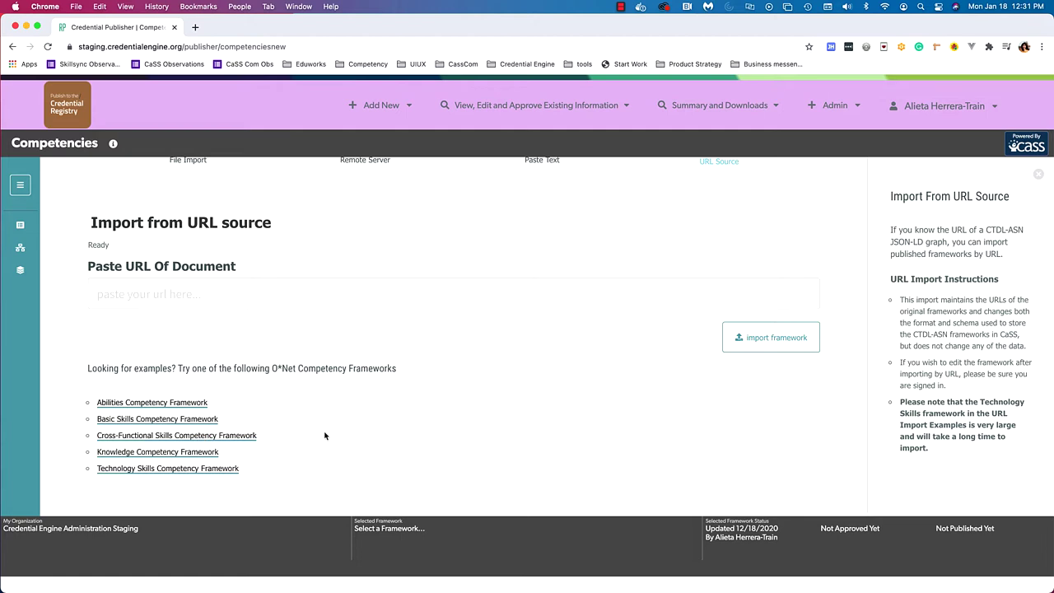
left_click(170, 422)
left_click(167, 294)
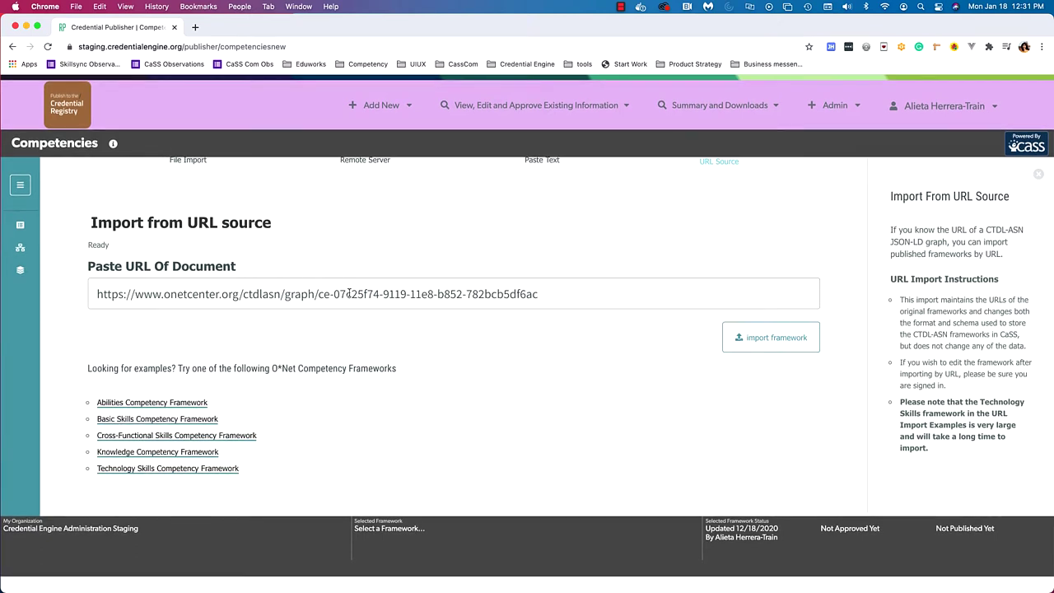
left_click(772, 345)
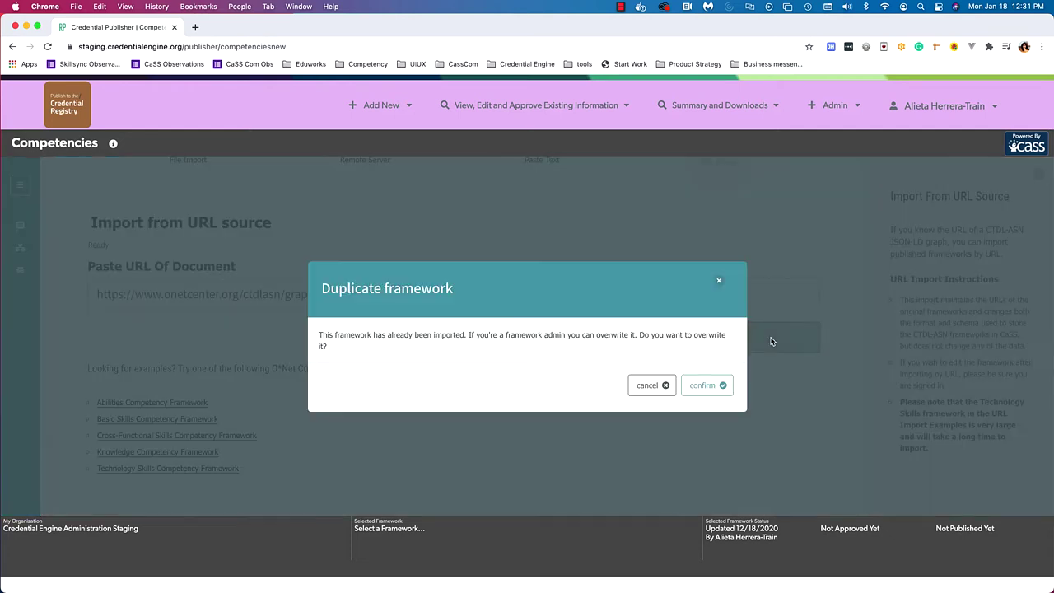
left_click(710, 390)
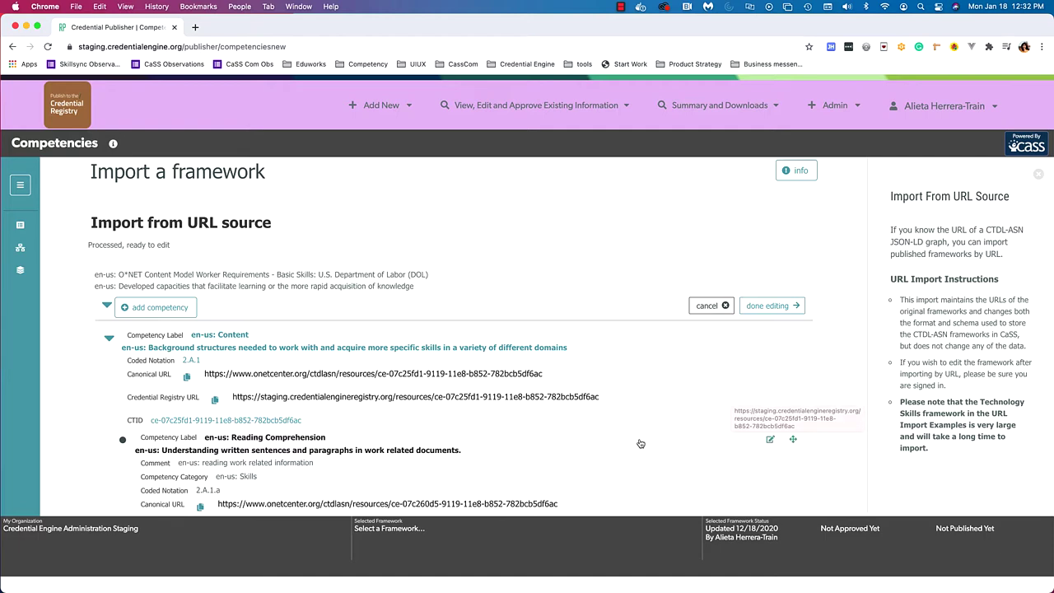
- Review the imported Basic Skills competencies with their URLs and CTIDs, and inspect the editable details of Reading Comprehension
scroll(642, 444, "down", 1)
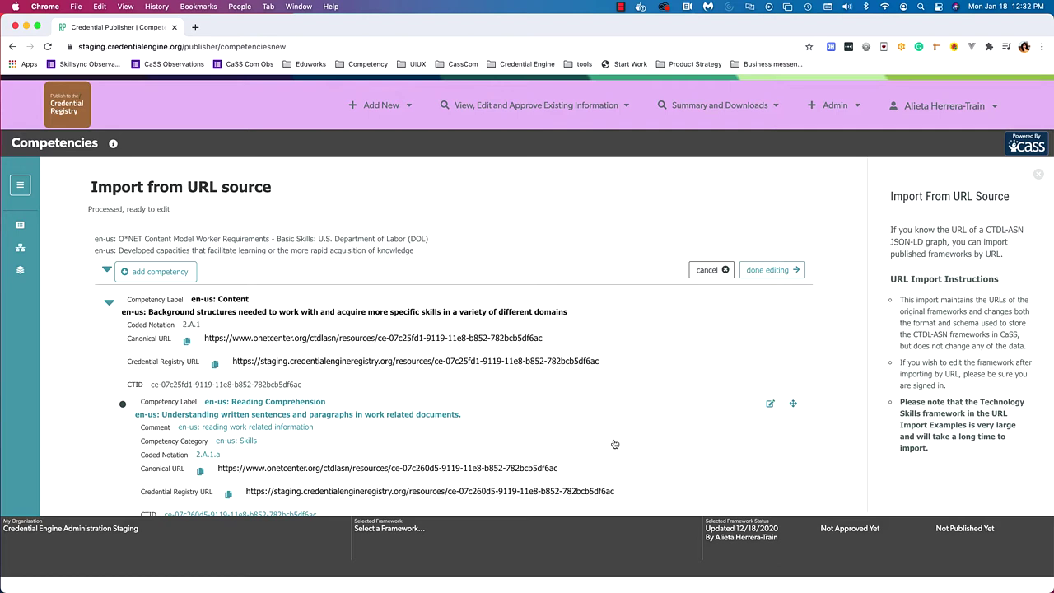
left_click(289, 392)
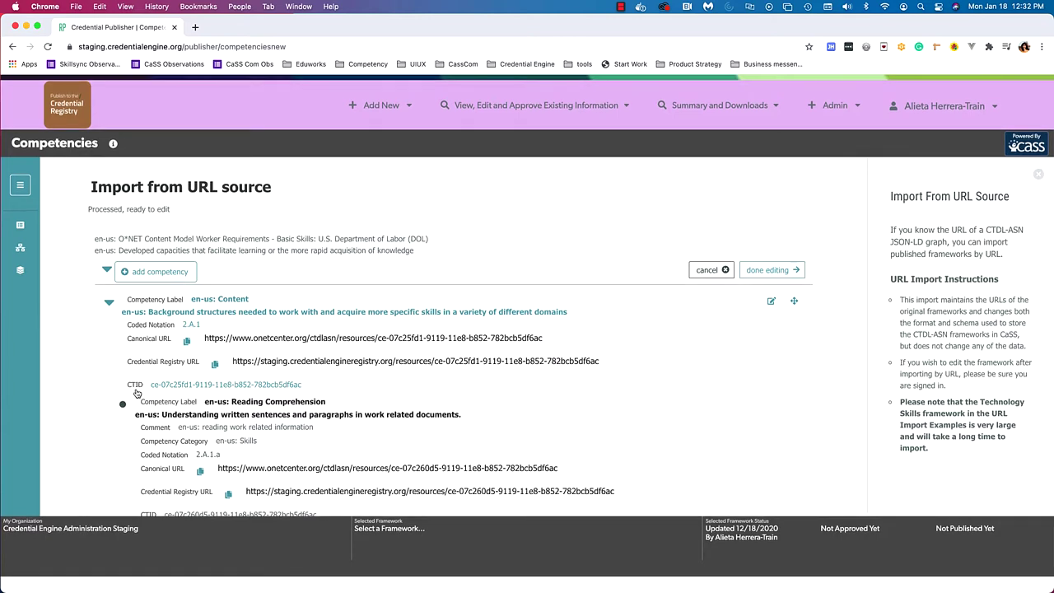
scroll(356, 427, "down", 1)
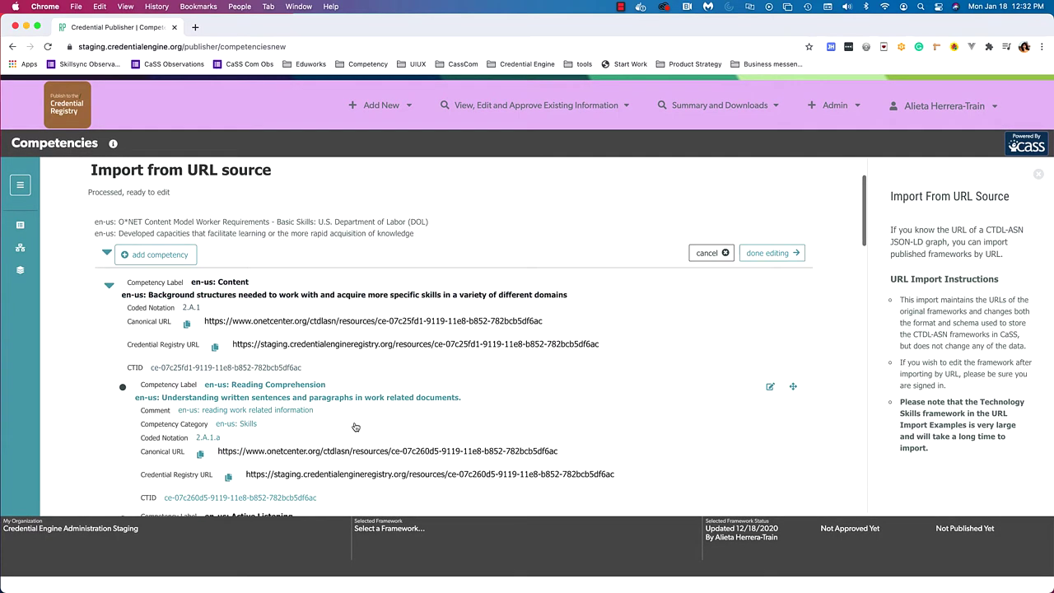
scroll(356, 427, "down", 3)
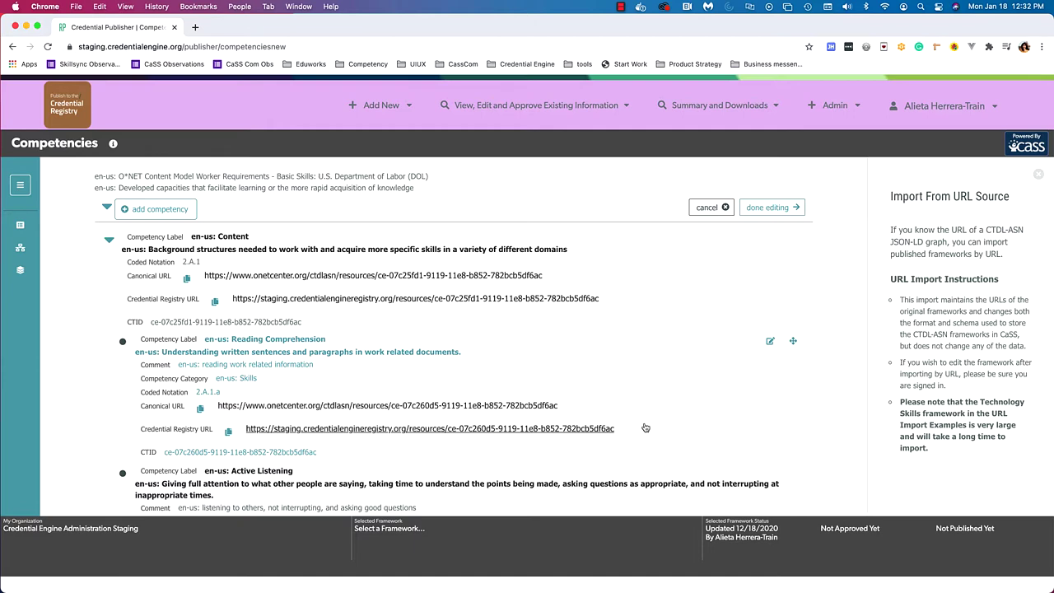
scroll(646, 428, "down", 3)
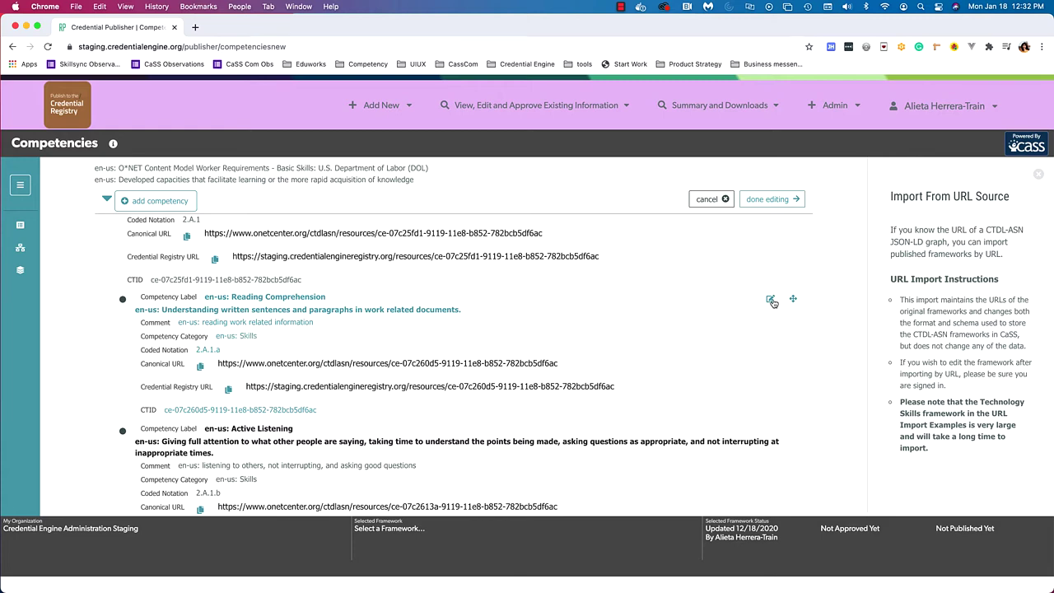
left_click(771, 299)
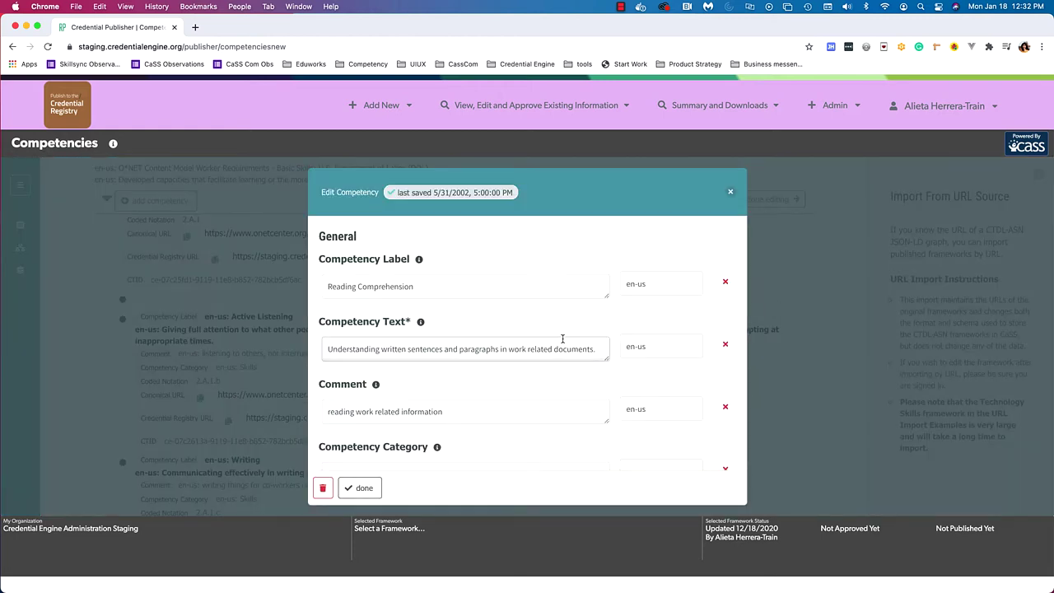
scroll(564, 338, "down", 5)
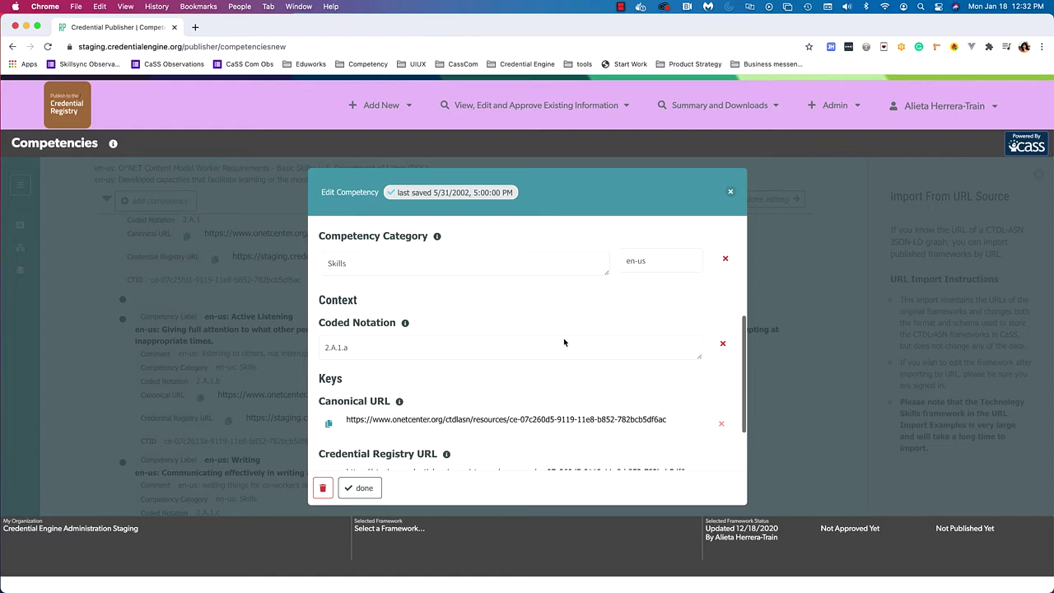
scroll(566, 340, "down", 2)
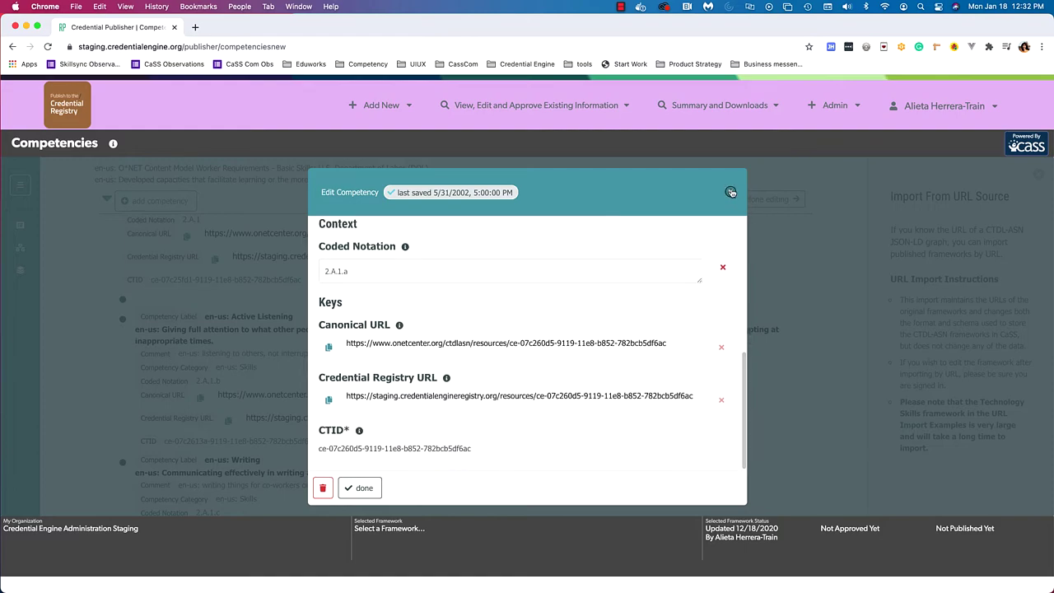
left_click(730, 192)
scroll(731, 353, "down", 3)
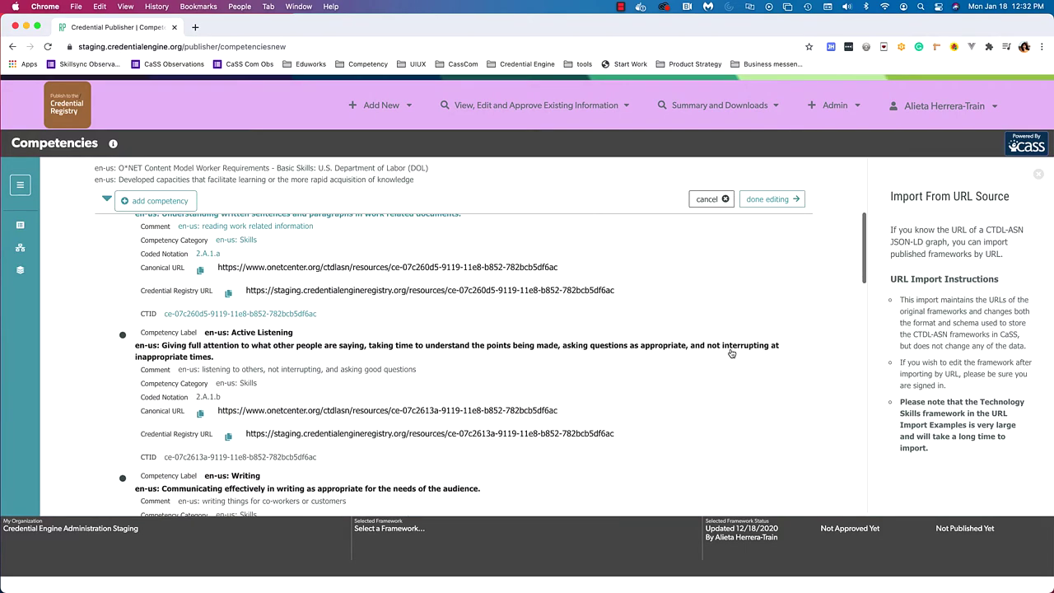
scroll(731, 354, "down", 5)
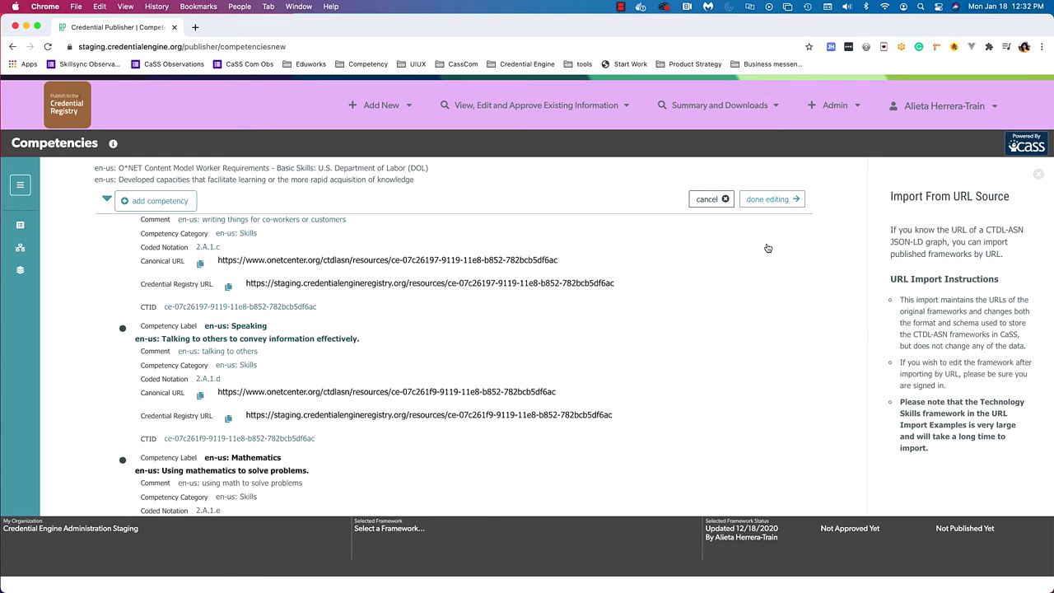
- Finish editing the imported Basic Skills framework, open it in the editor and look through its competencies
left_click(770, 199)
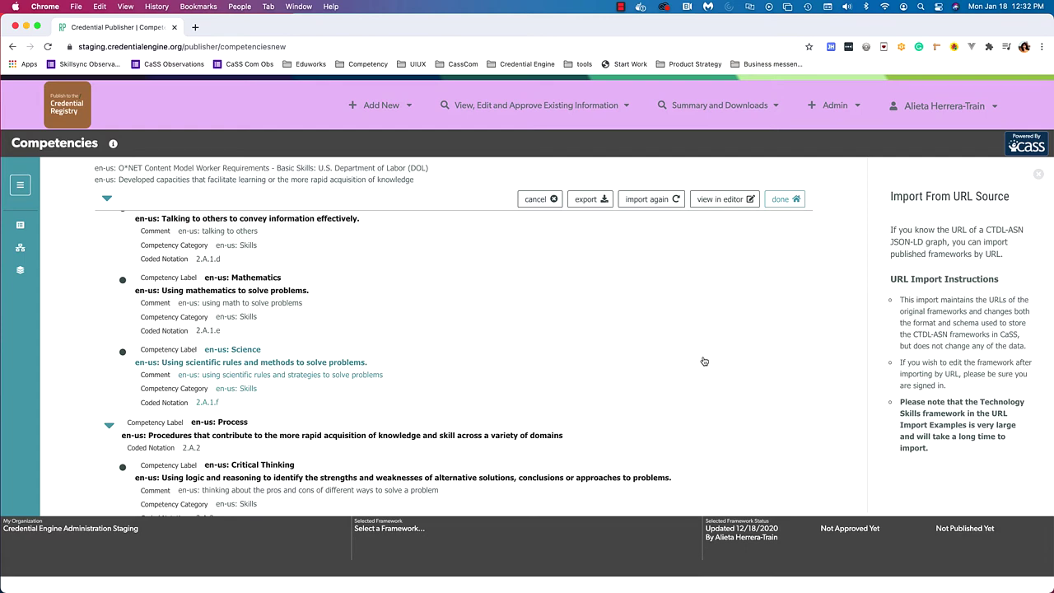
scroll(648, 373, "up", 3)
scroll(648, 373, "up", 7)
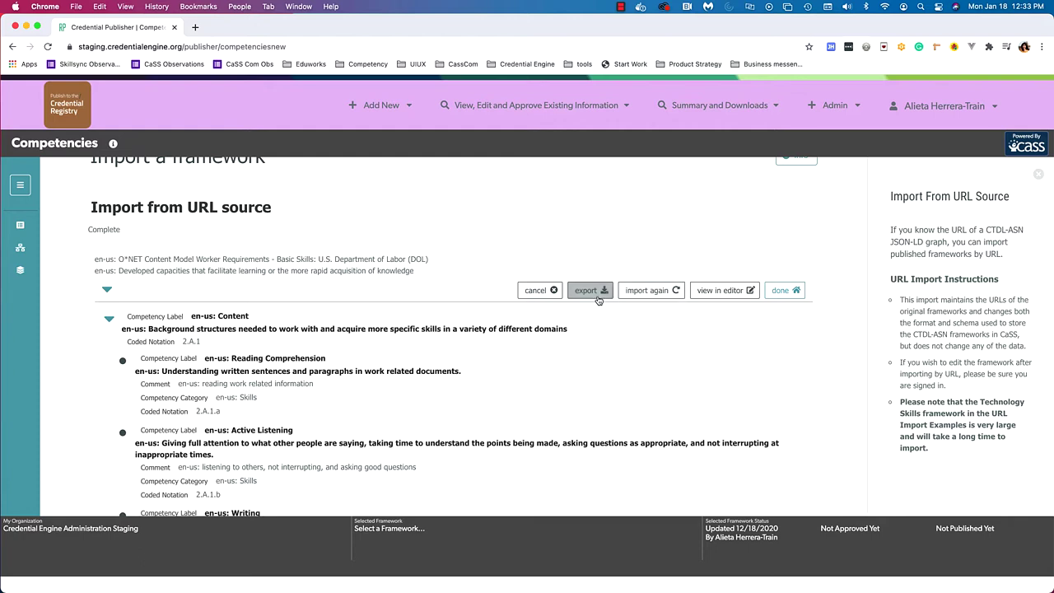
left_click(729, 292)
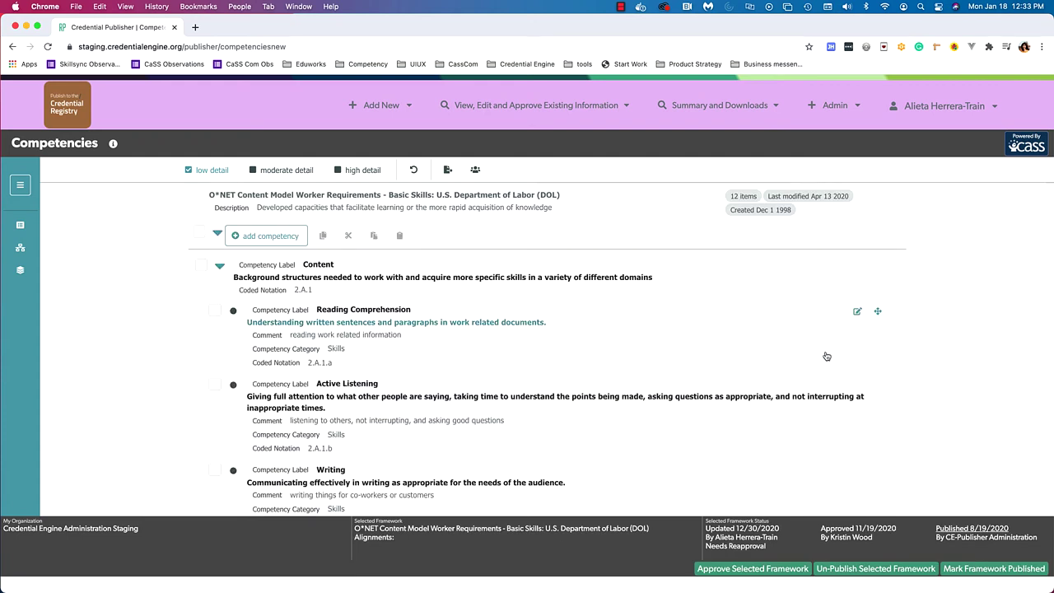
scroll(832, 355, "down", 5)
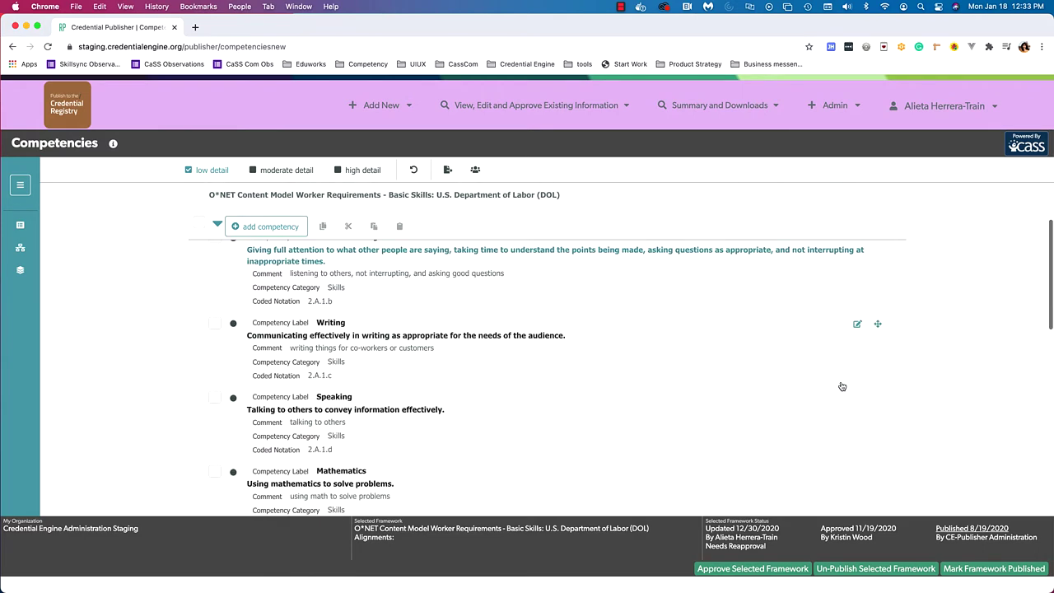
scroll(842, 387, "down", 5)
scroll(842, 386, "down", 4)
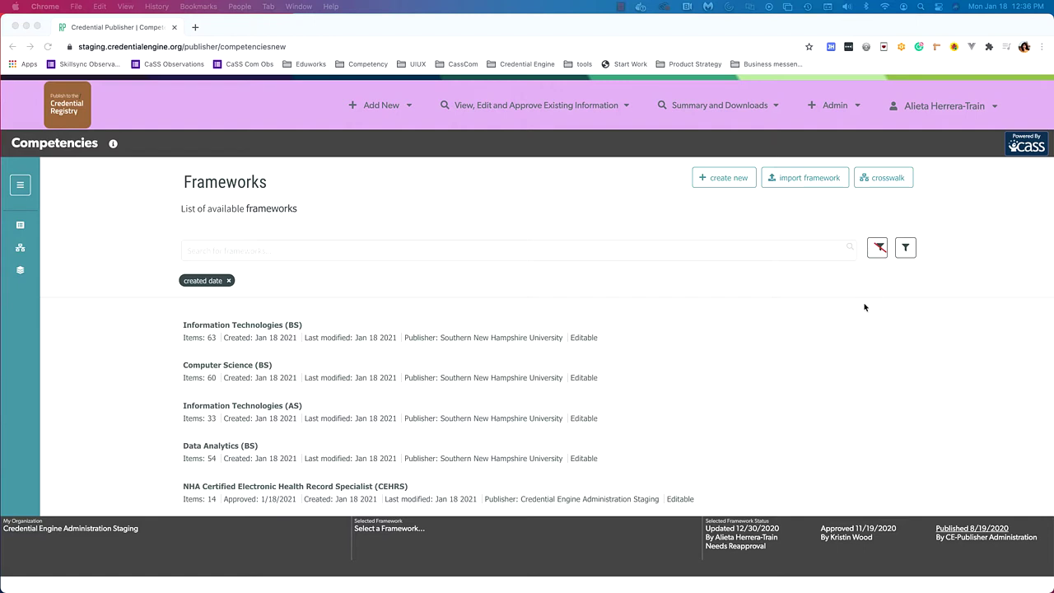
left_click(816, 180)
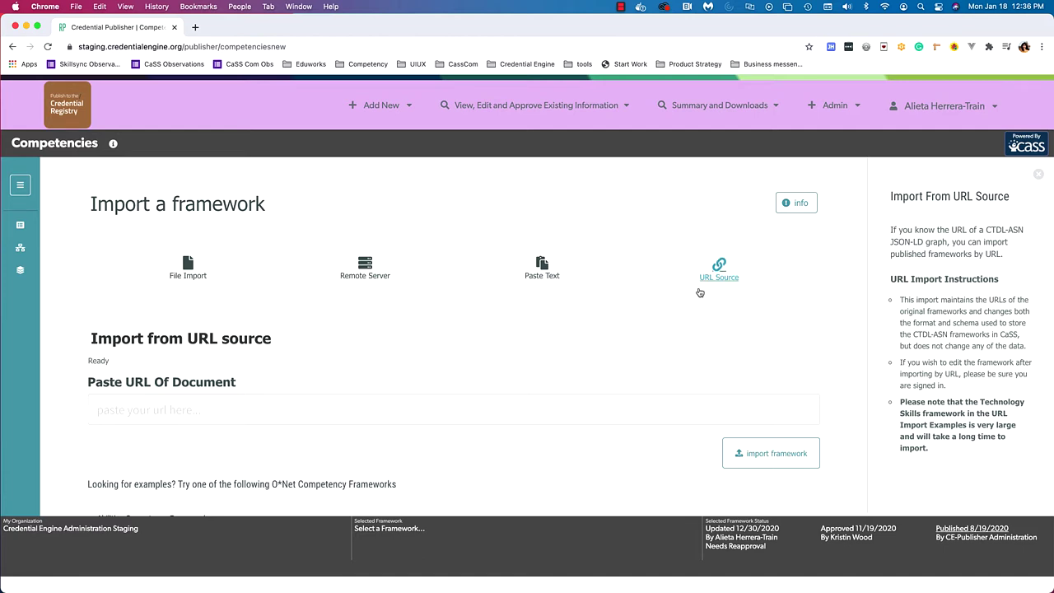
left_click(365, 266)
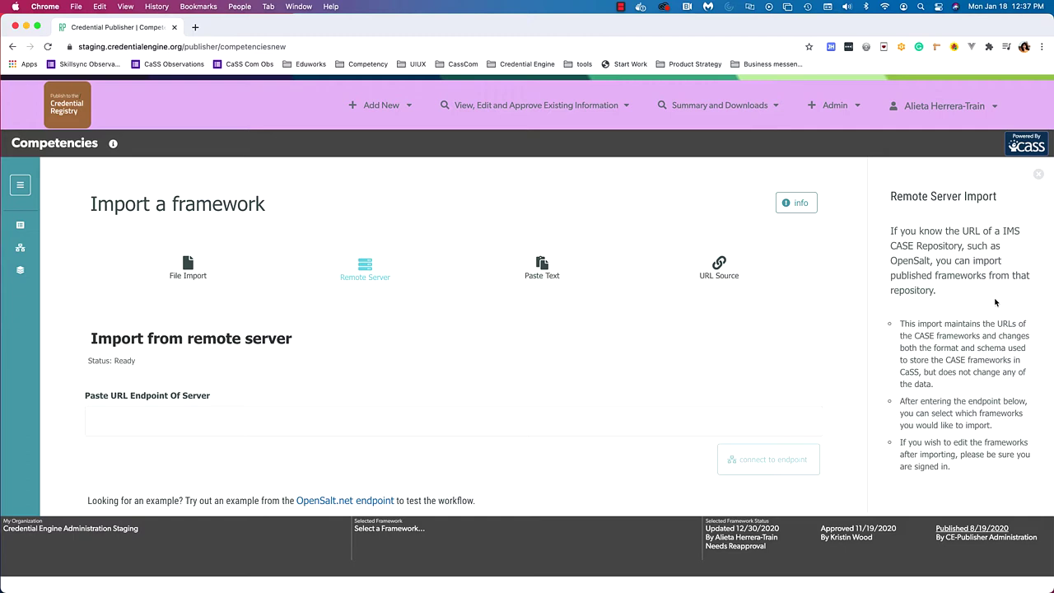
scroll(750, 322, "down", 2)
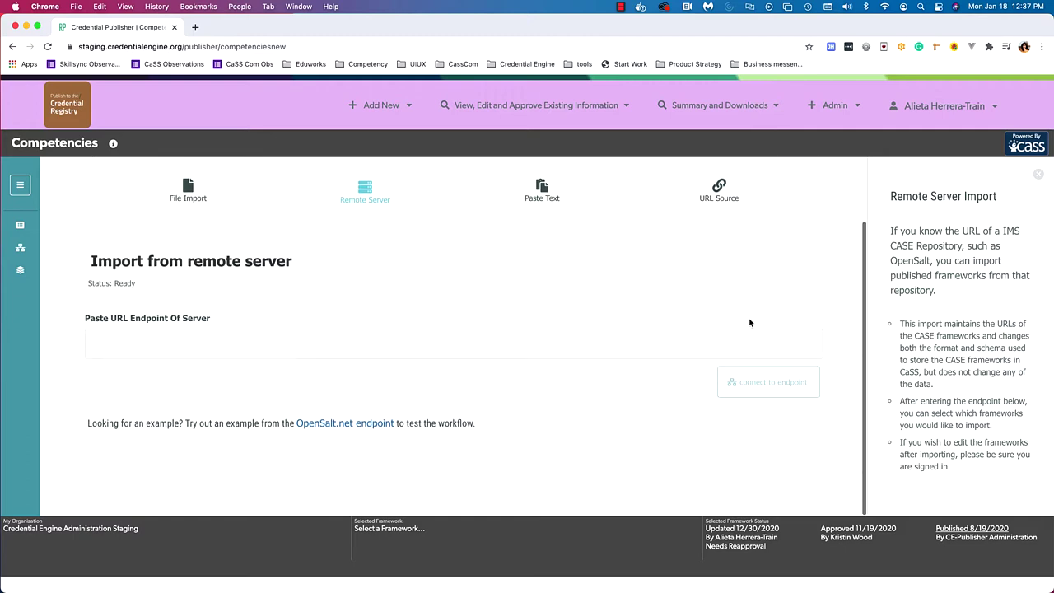
left_click(329, 427)
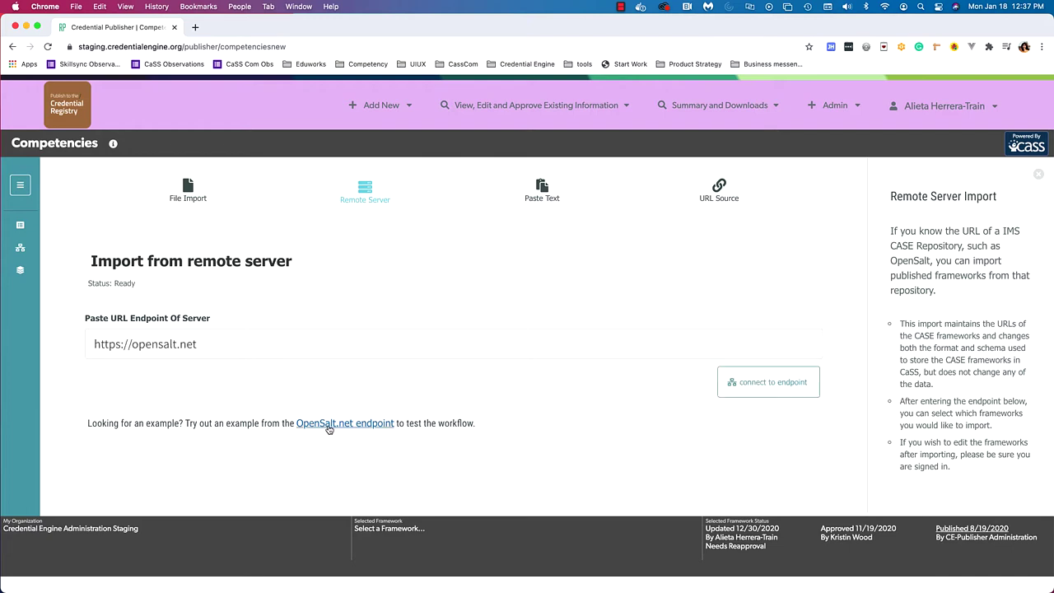
left_click(199, 344)
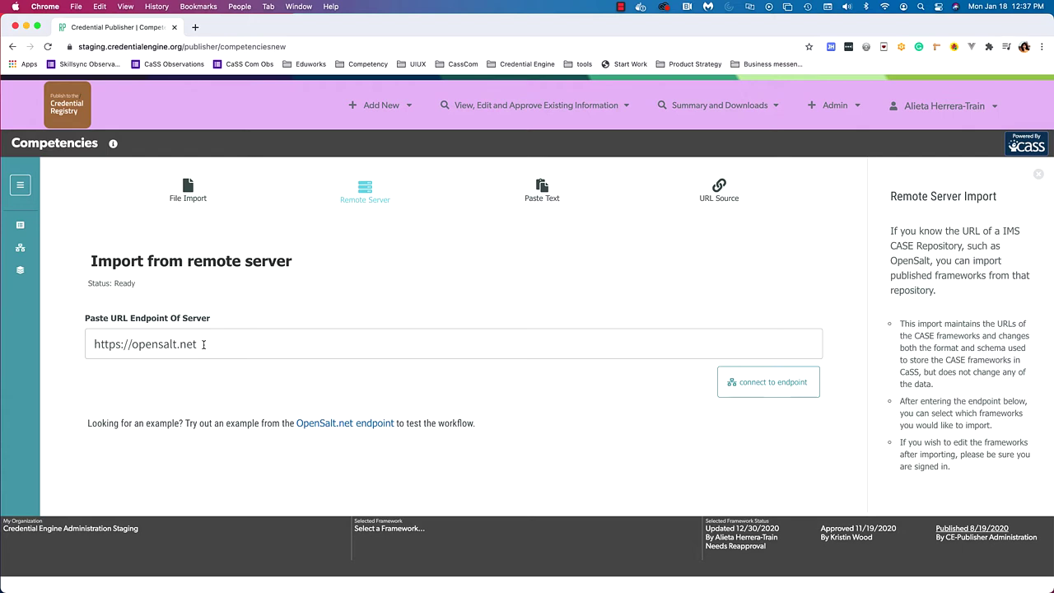
left_click(203, 344)
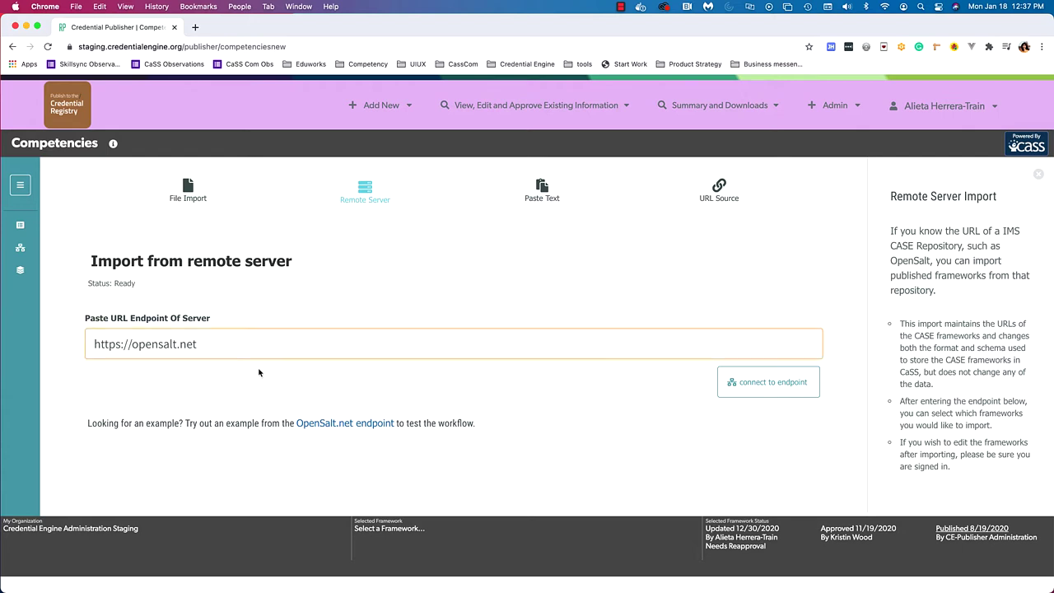
left_click(752, 388)
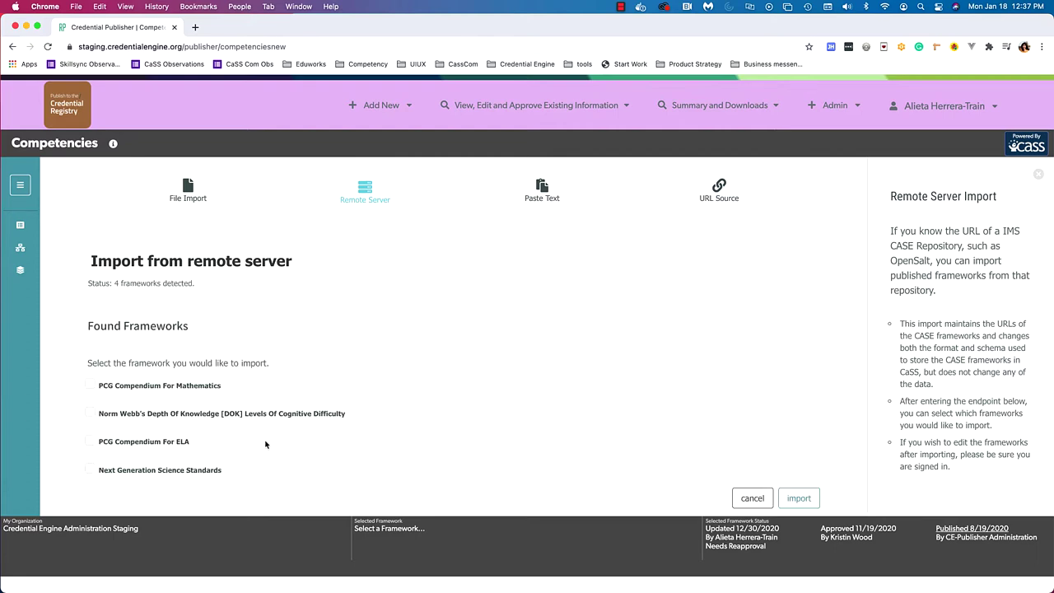
- Import the Depth of Knowledge [DOK] Levels of Cognitive Difficulty framework from the found frameworks, overwriting the existing copy
left_click(90, 414)
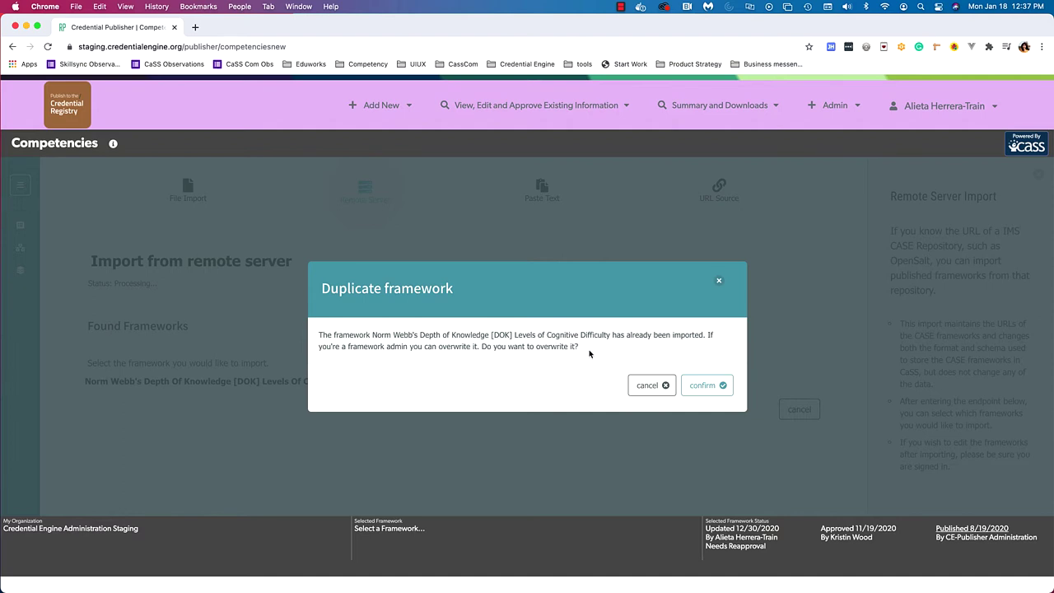
left_click(707, 385)
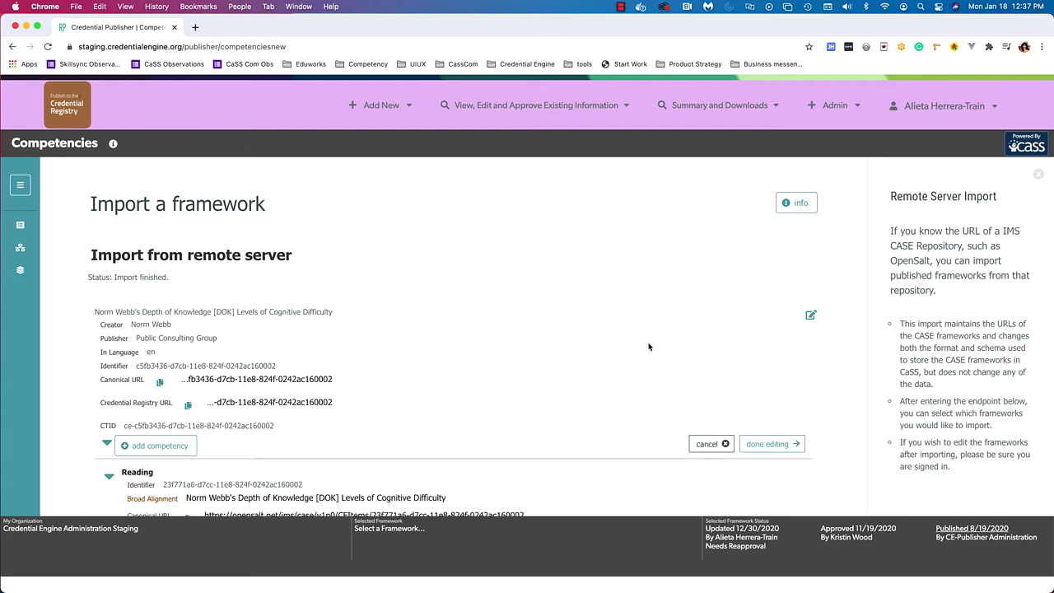
- Review the imported Reading competencies with their URLs and CTIDs, and inspect the editable details of the Level 2 competency coded R-DOK2
scroll(632, 360, "down", 3)
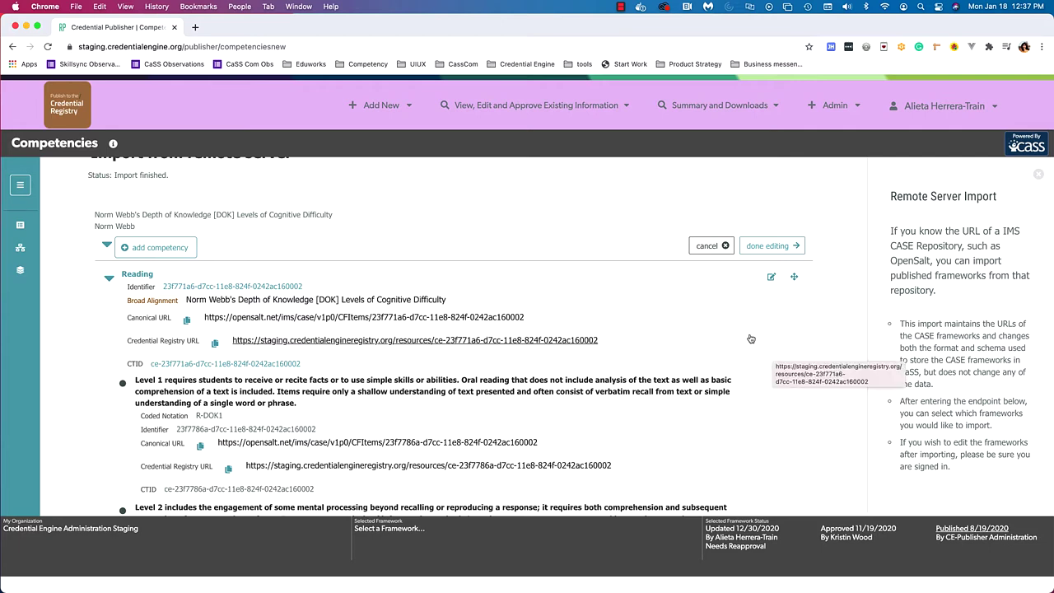
scroll(752, 336, "down", 1)
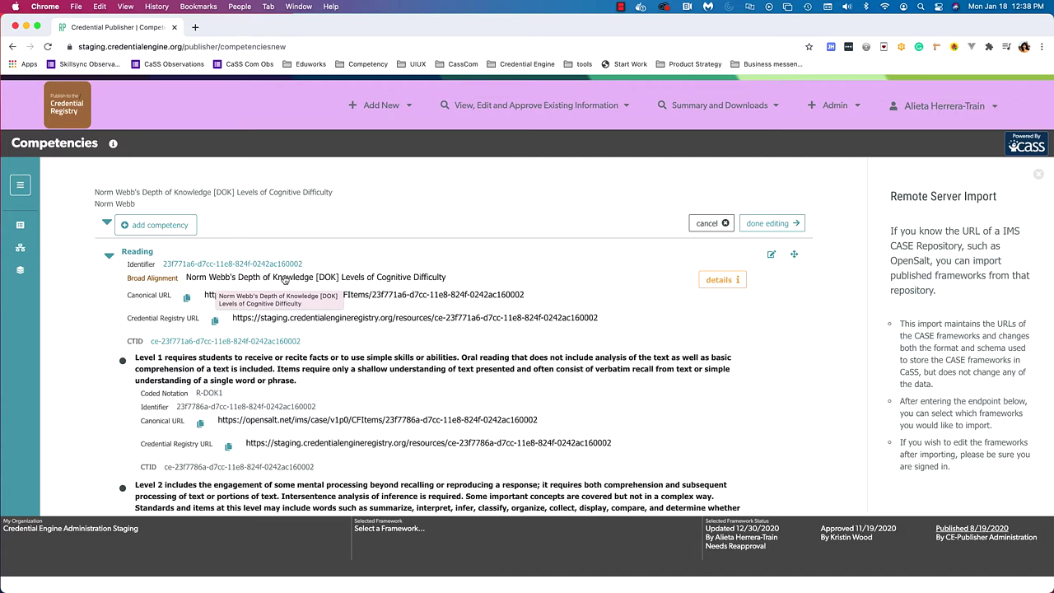
scroll(765, 409, "down", 5)
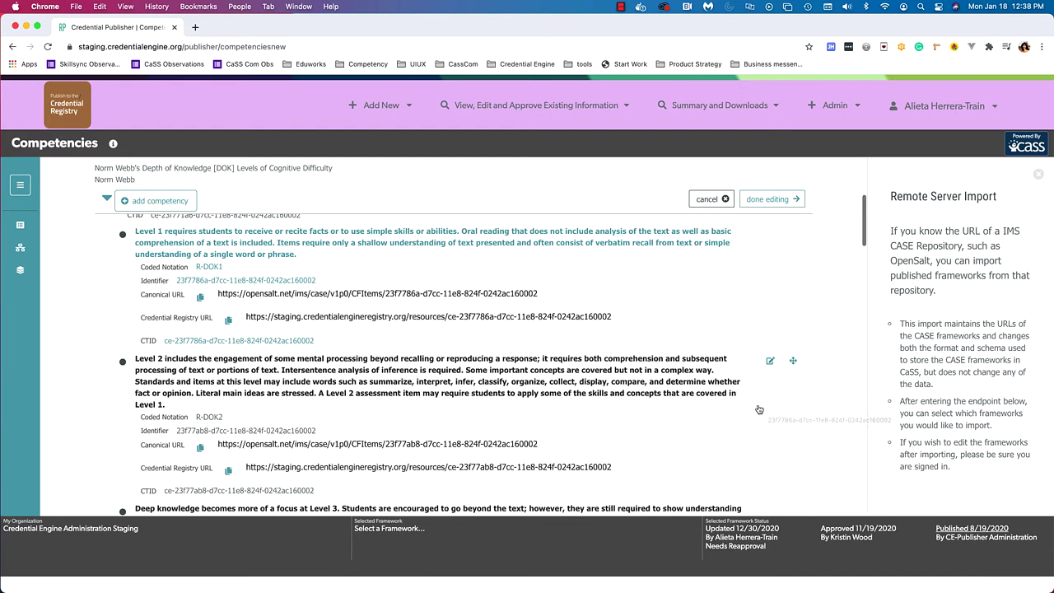
left_click(770, 306)
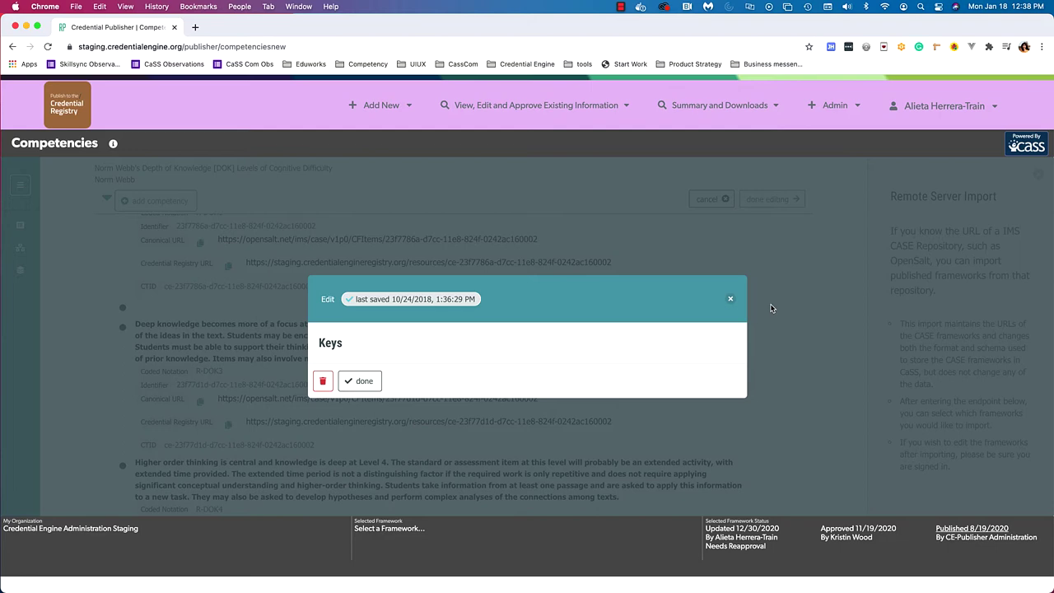
scroll(602, 310, "down", 5)
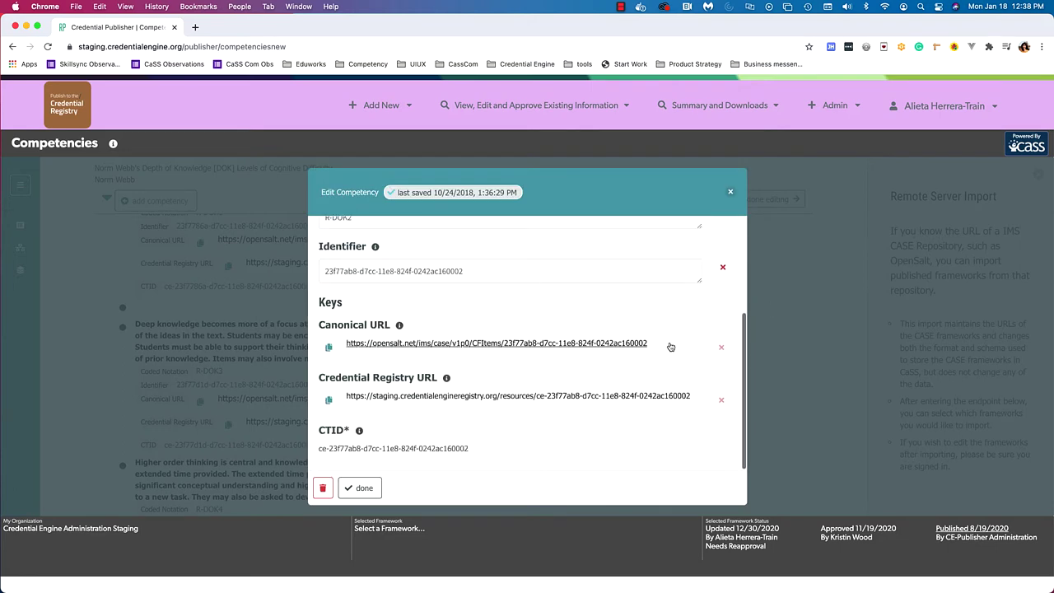
left_click(730, 192)
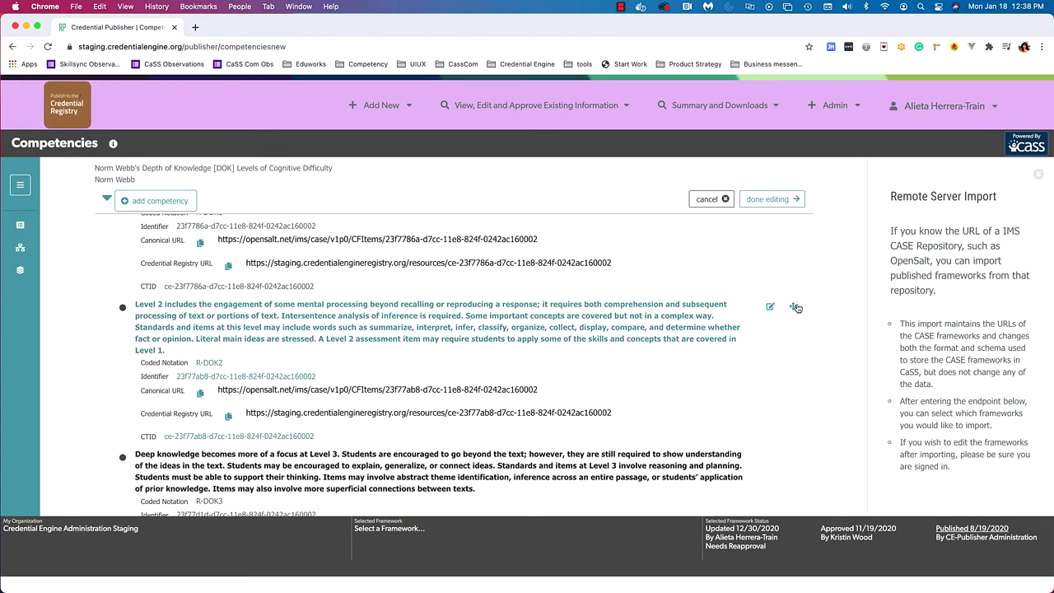
- Finish editing the imported Depth of Knowledge framework, open it in the editor and look through its competencies
left_click(769, 198)
scroll(597, 394, "up", 5)
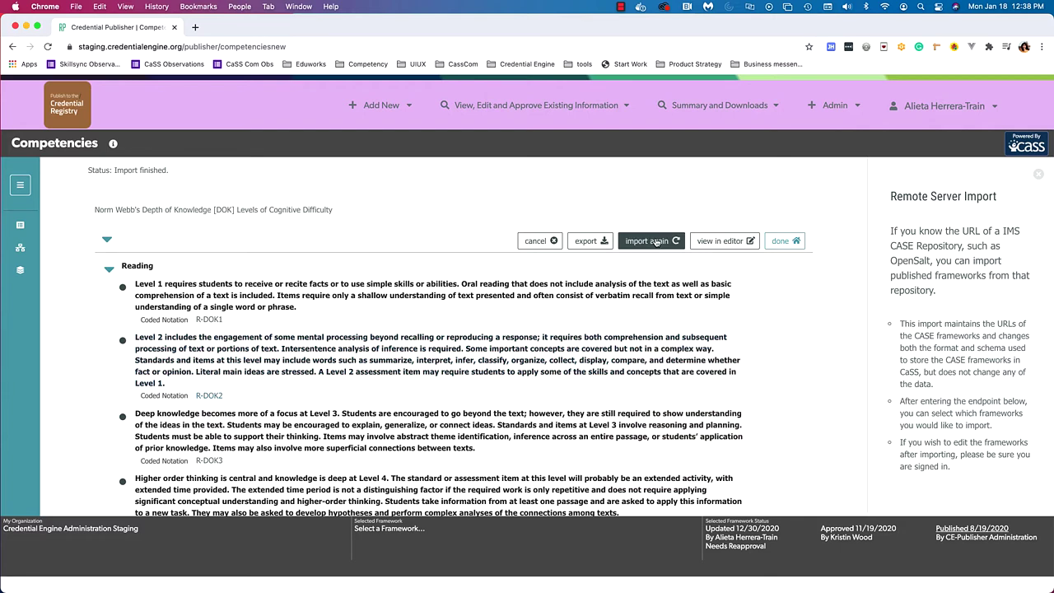
left_click(739, 241)
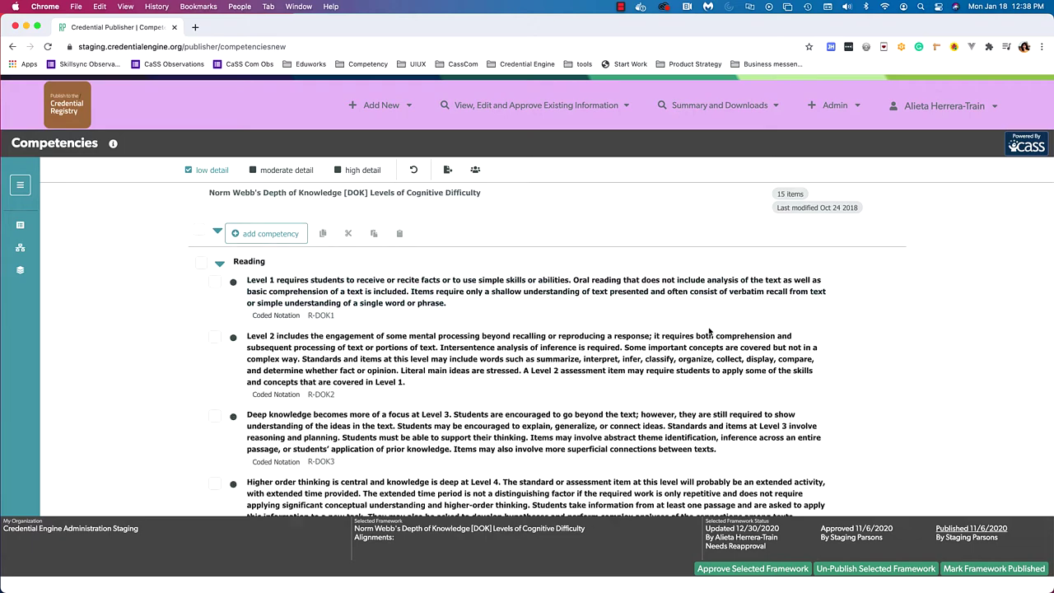
scroll(709, 332, "down", 10)
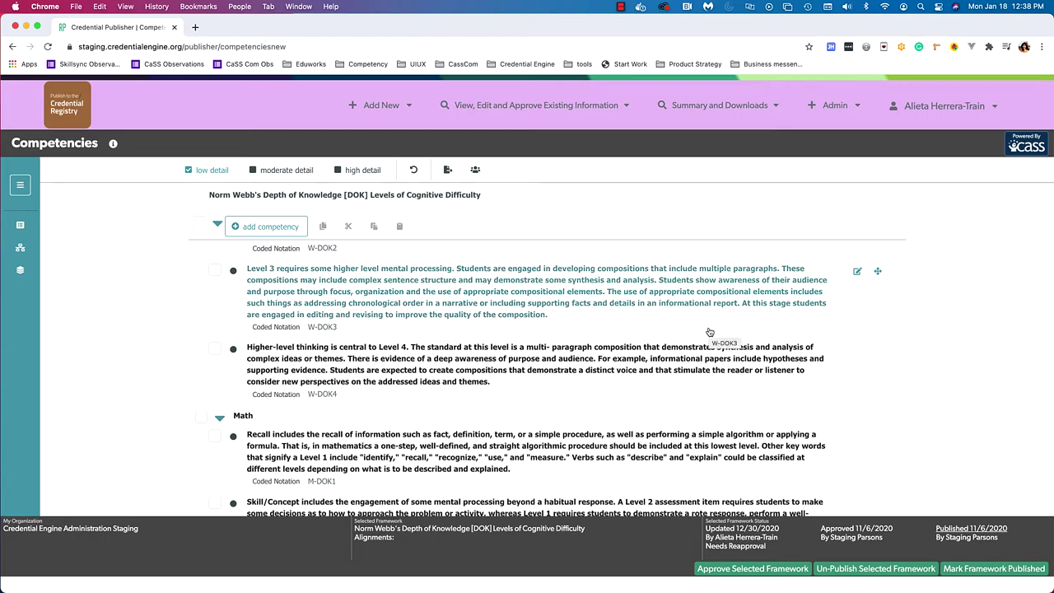
scroll(709, 332, "down", 1)
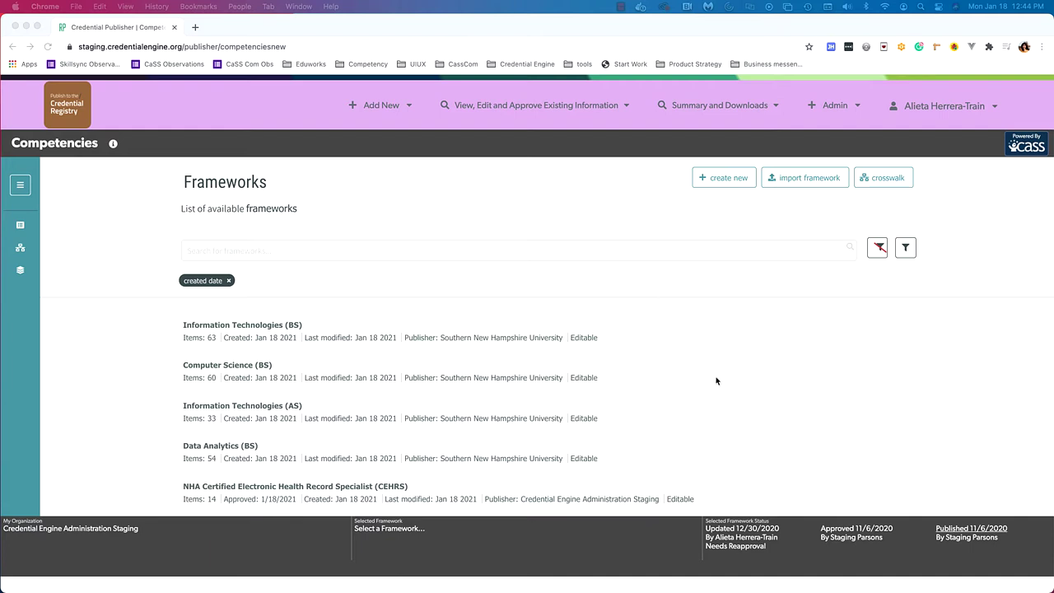
- Open the Information Technologies (BS) framework from the frameworks list and look through its competencies
left_click(509, 337)
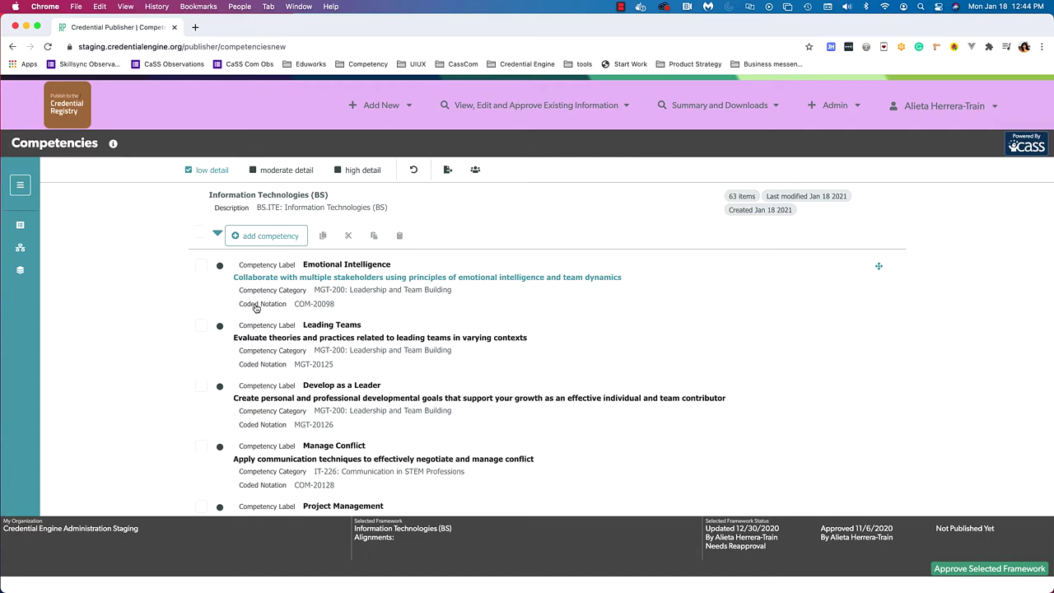
scroll(403, 372, "down", 10)
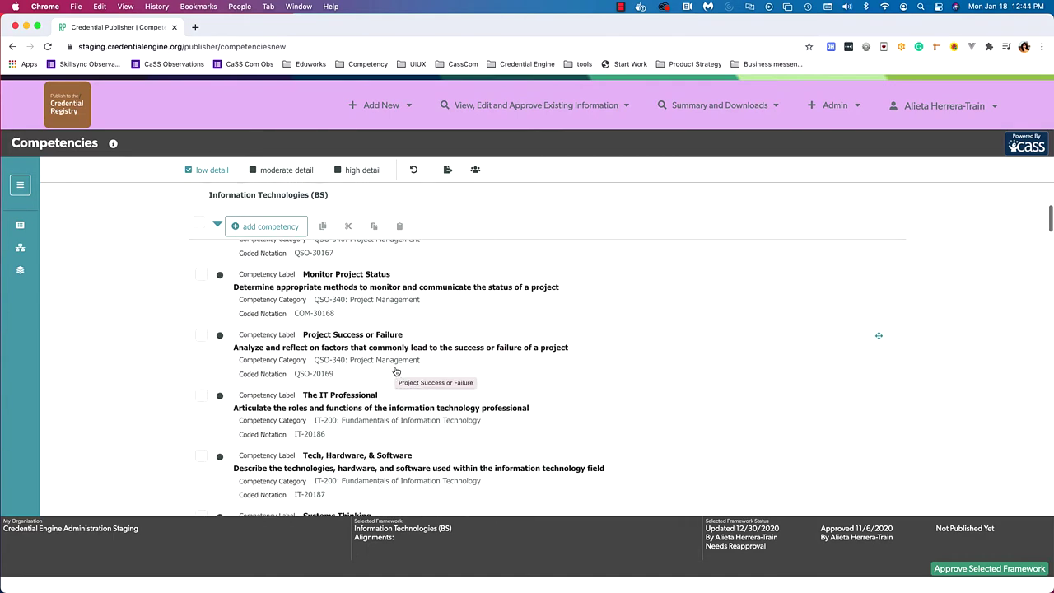
scroll(416, 363, "up", 15)
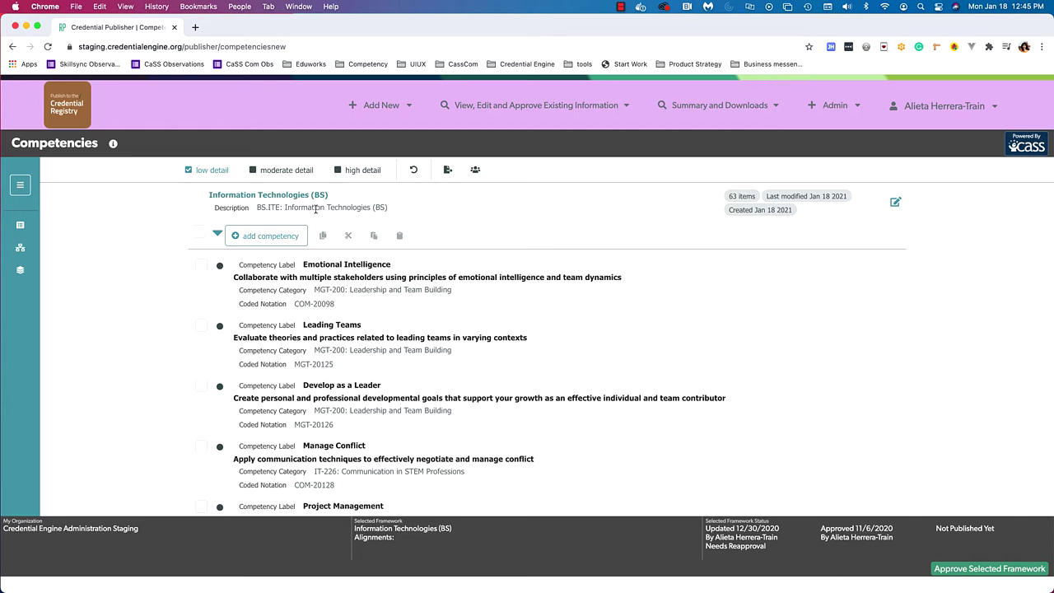
- Show the Information Technologies (BS) framework at moderate detail and look through its competencies
left_click(252, 171)
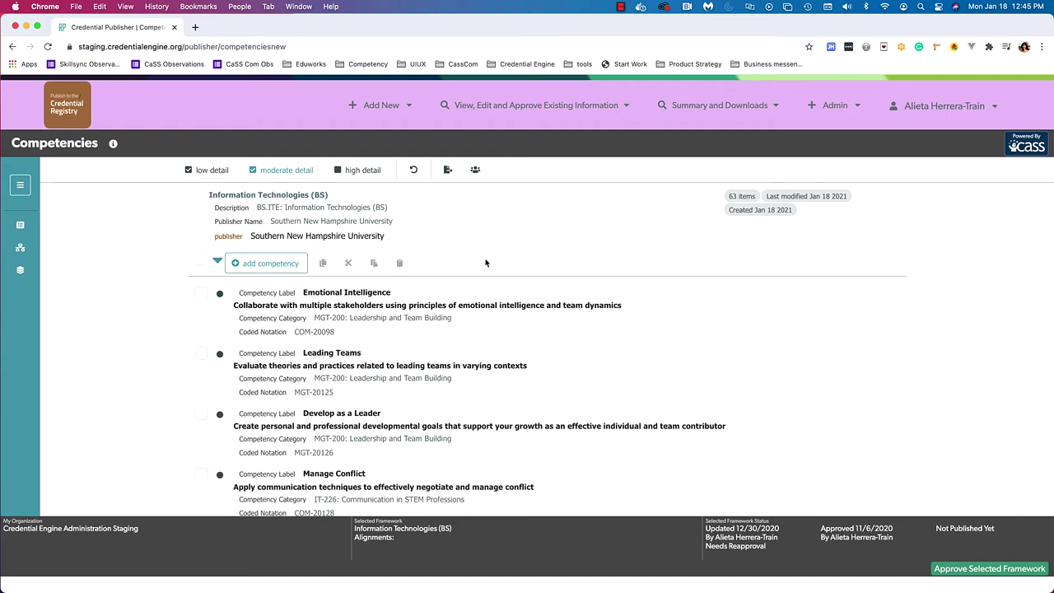
scroll(389, 317, "down", 5)
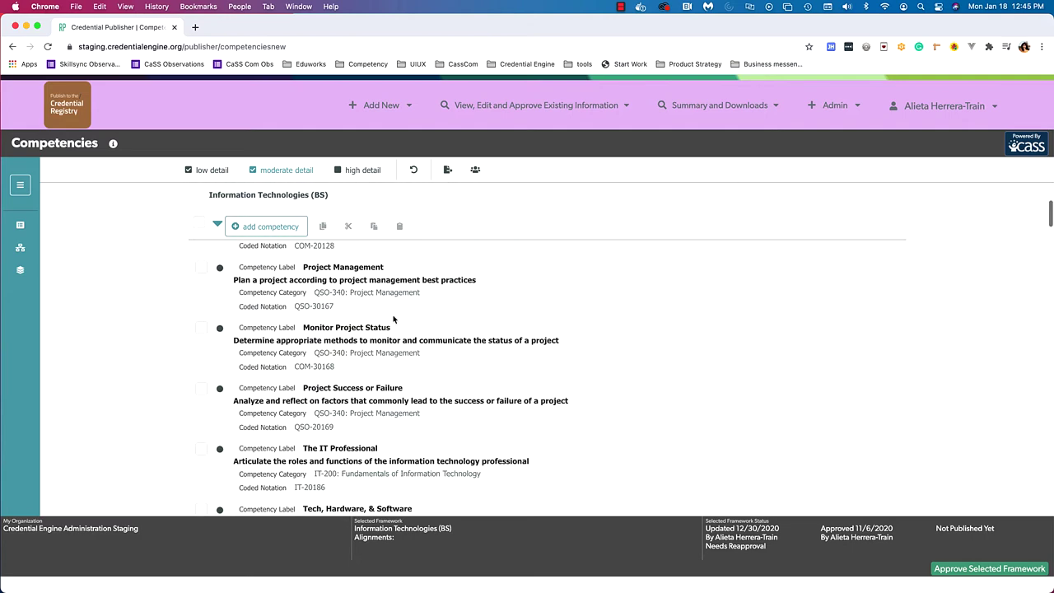
scroll(688, 345, "down", 8)
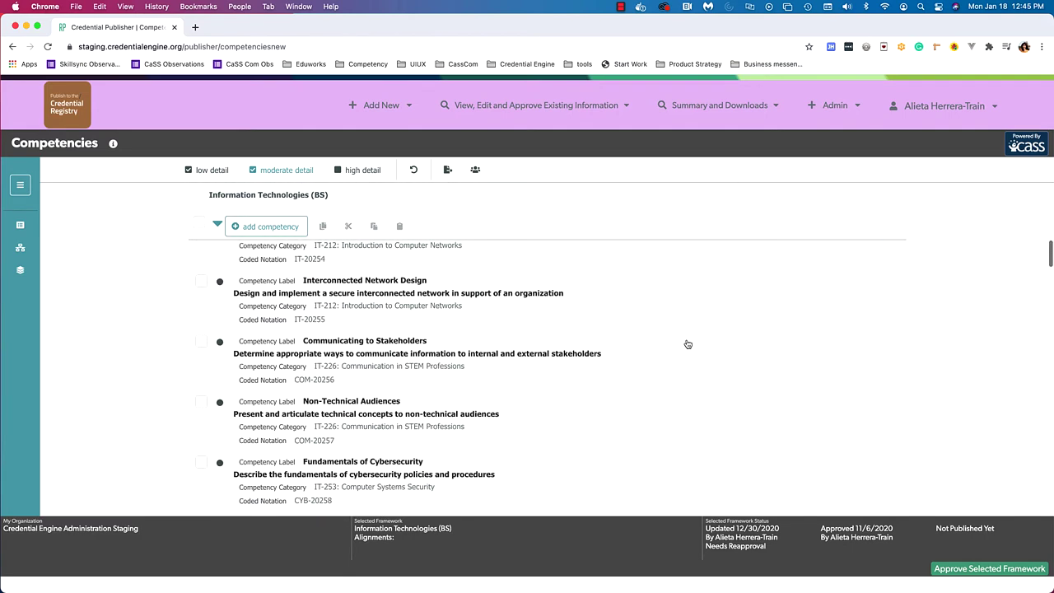
scroll(688, 344, "down", 6)
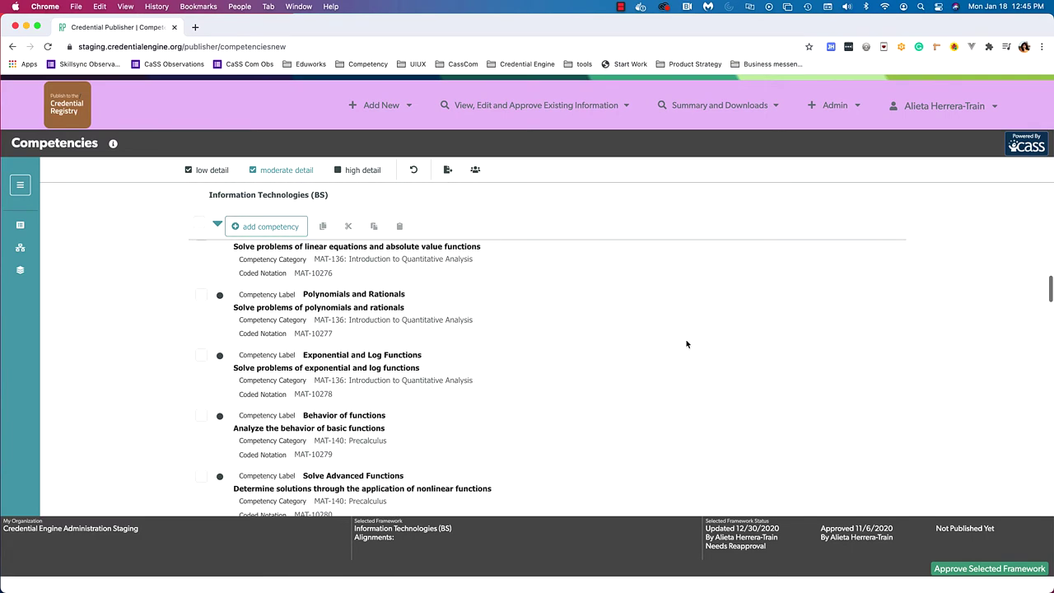
scroll(688, 344, "down", 6)
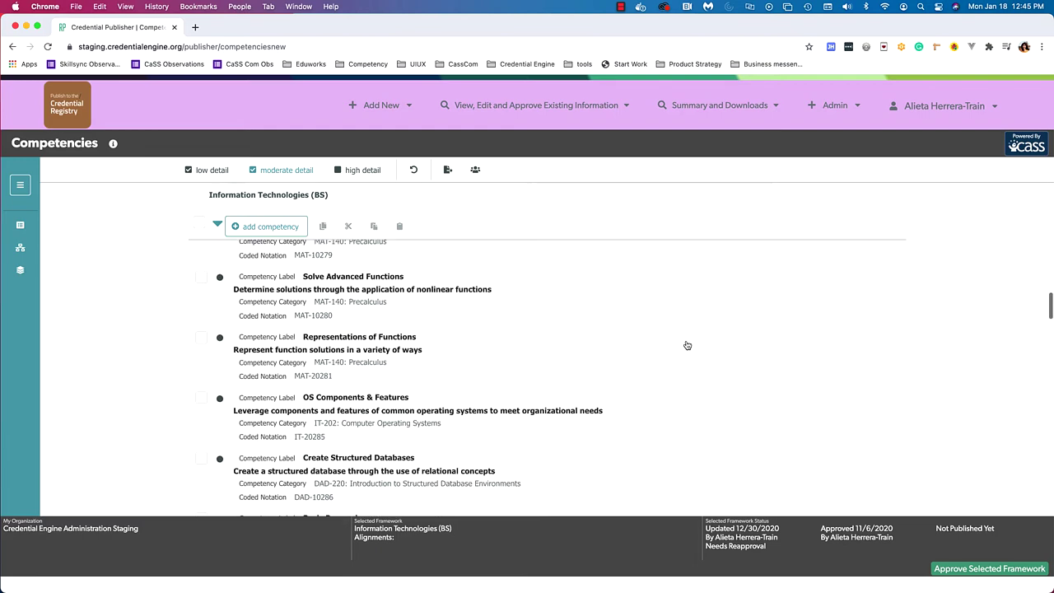
- Check the competencies' URLs and CTIDs at high detail, then return the framework to low detail
left_click(340, 175)
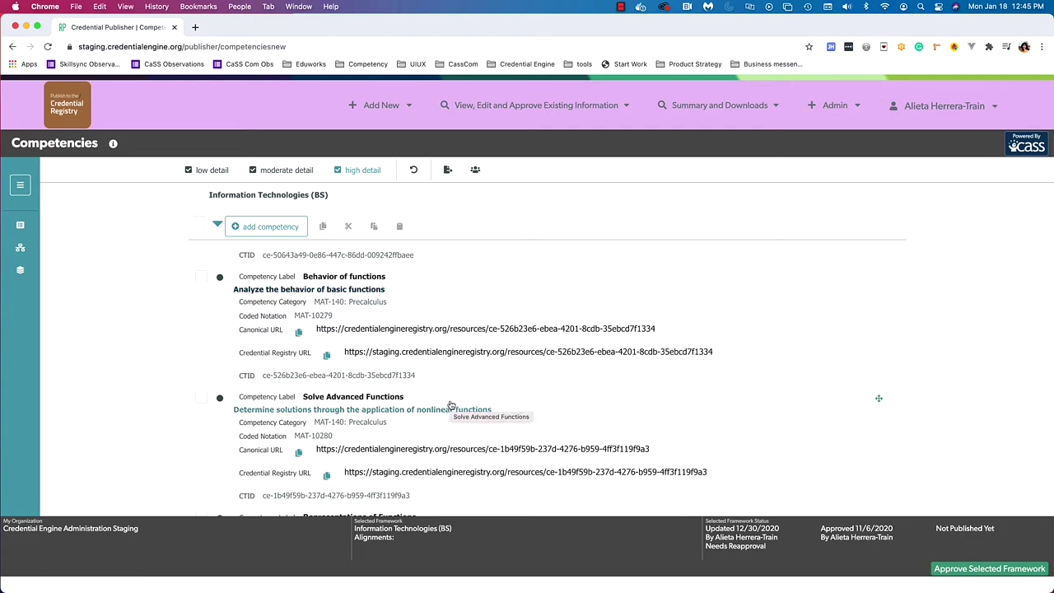
left_click(337, 171)
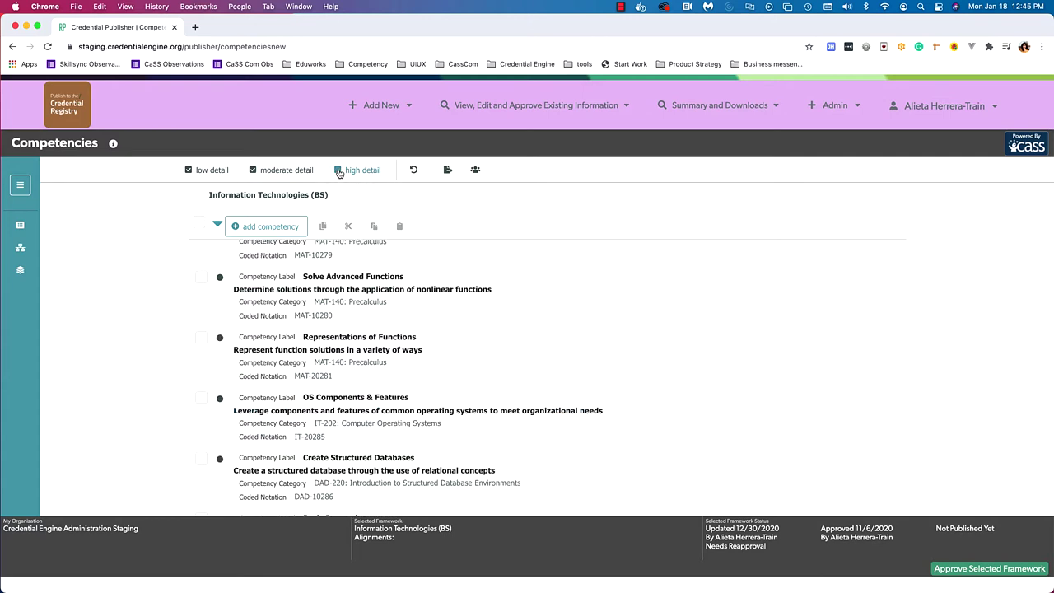
left_click(278, 176)
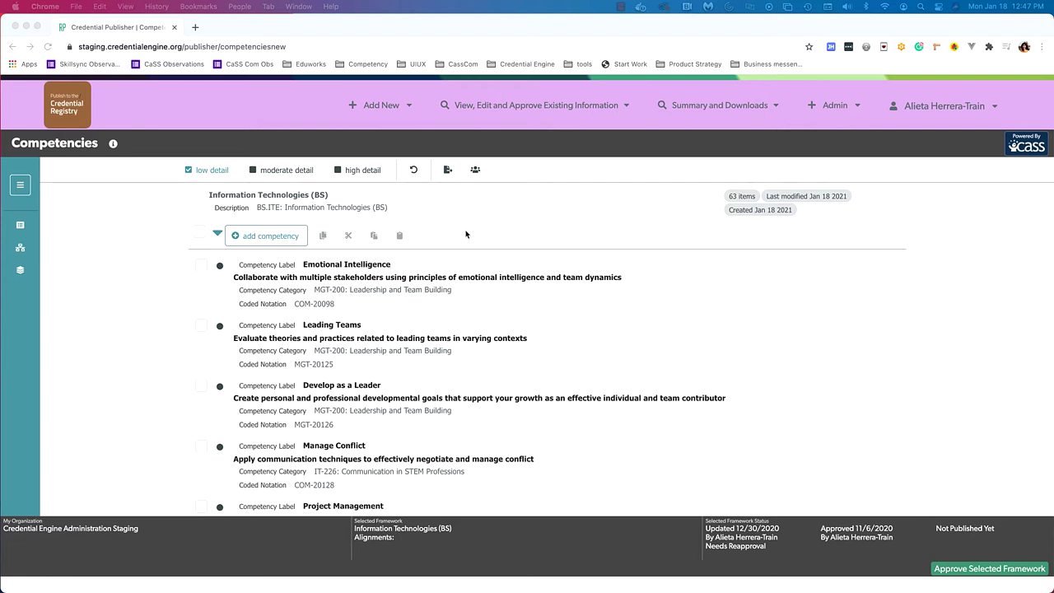
- Display the framework at high detail, open its properties for editing and review them from name and description to Canonical URL and CTID
left_click(253, 171)
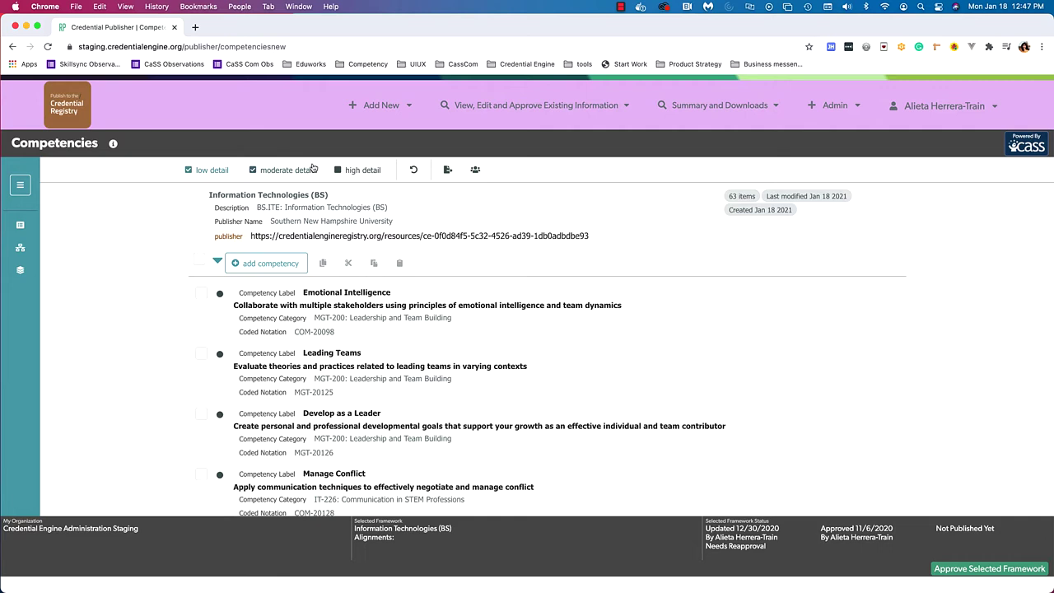
left_click(338, 171)
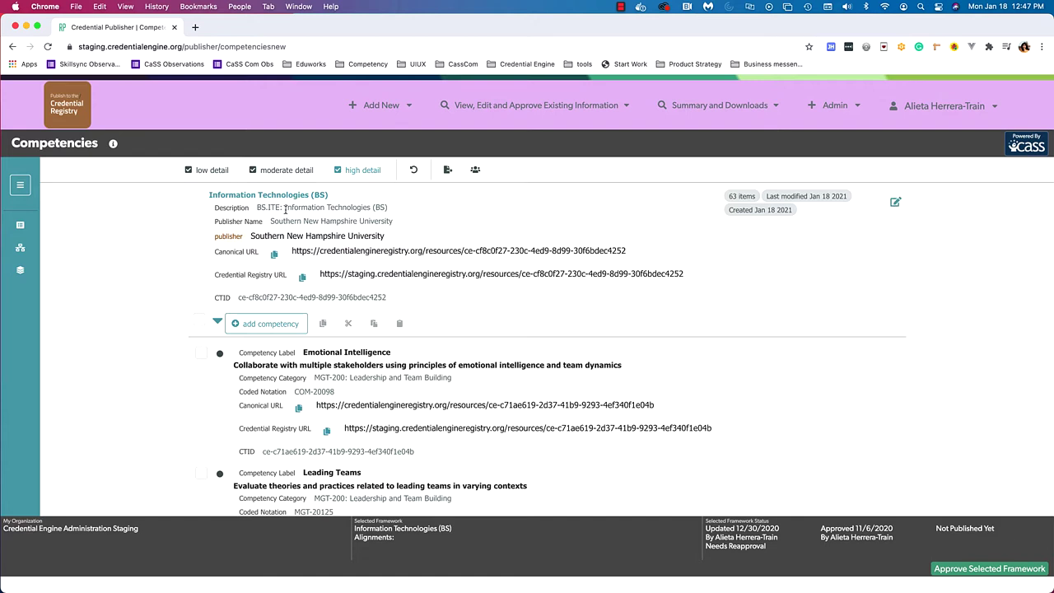
left_click(893, 206)
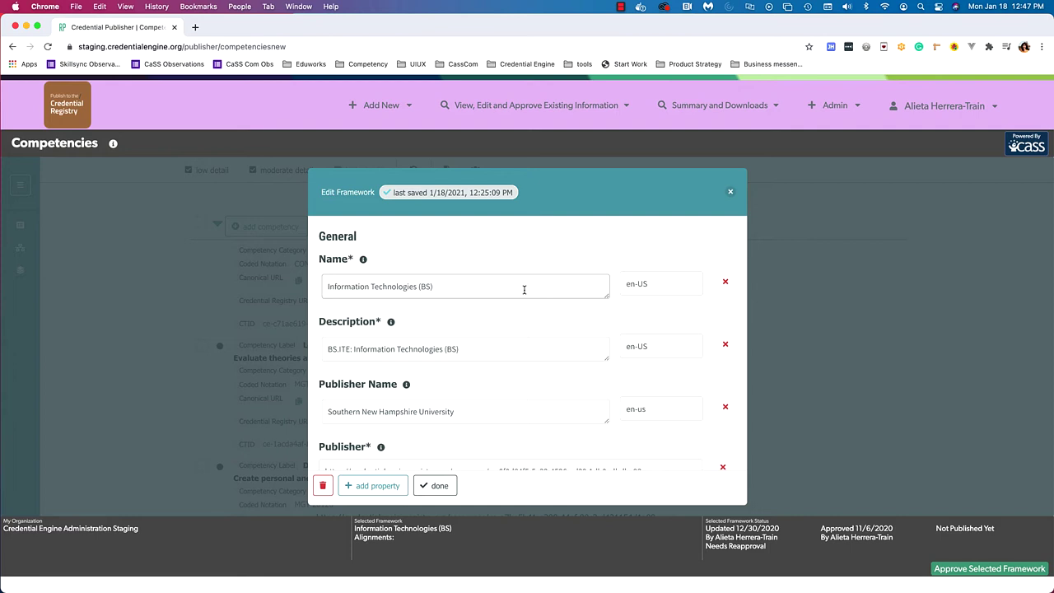
double_click(395, 286)
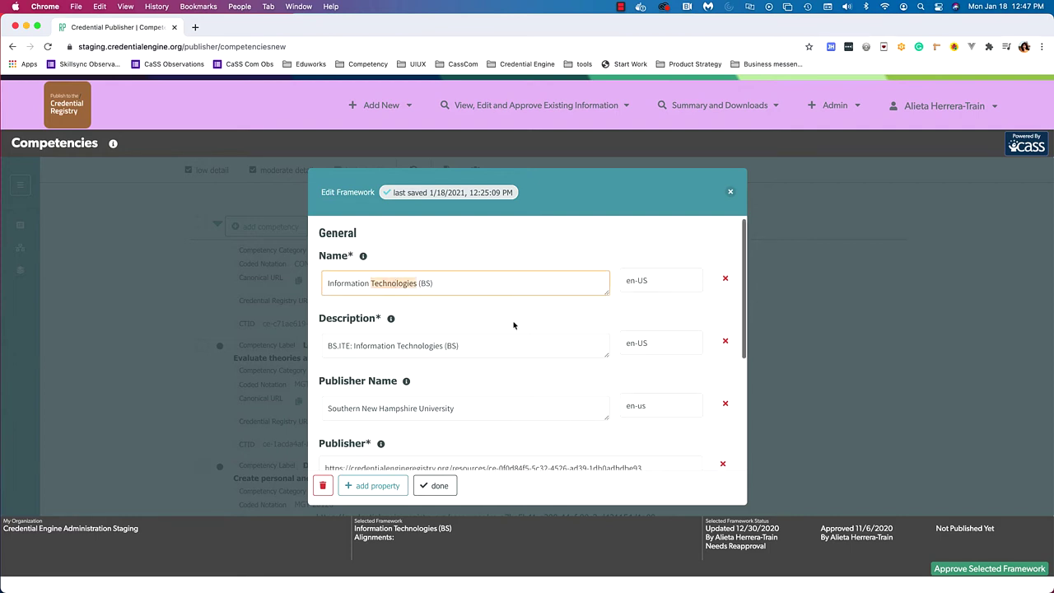
scroll(515, 327, "down", 2)
scroll(514, 327, "down", 1)
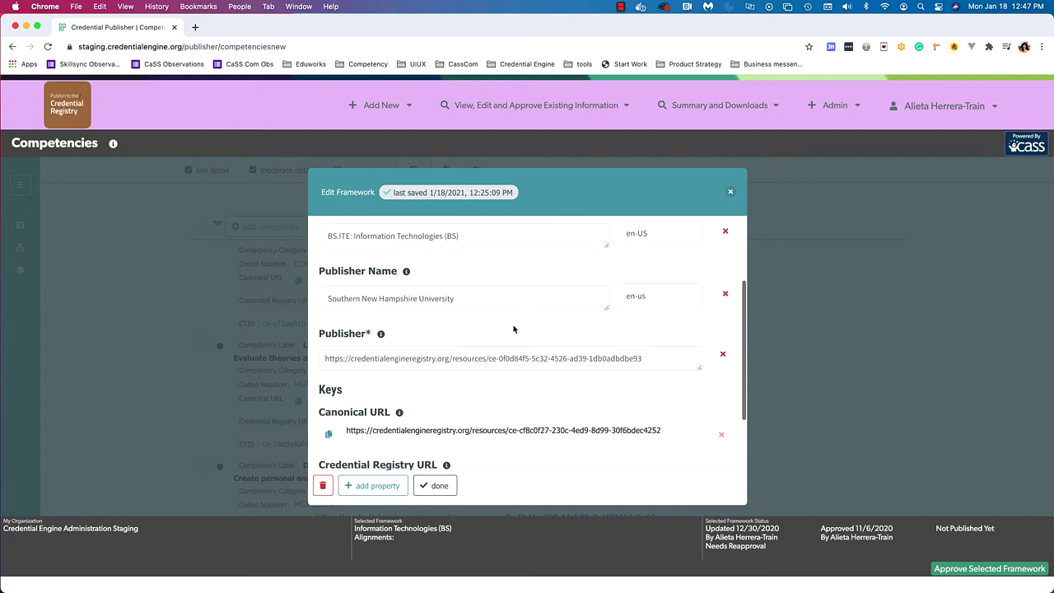
scroll(514, 329, "down", 3)
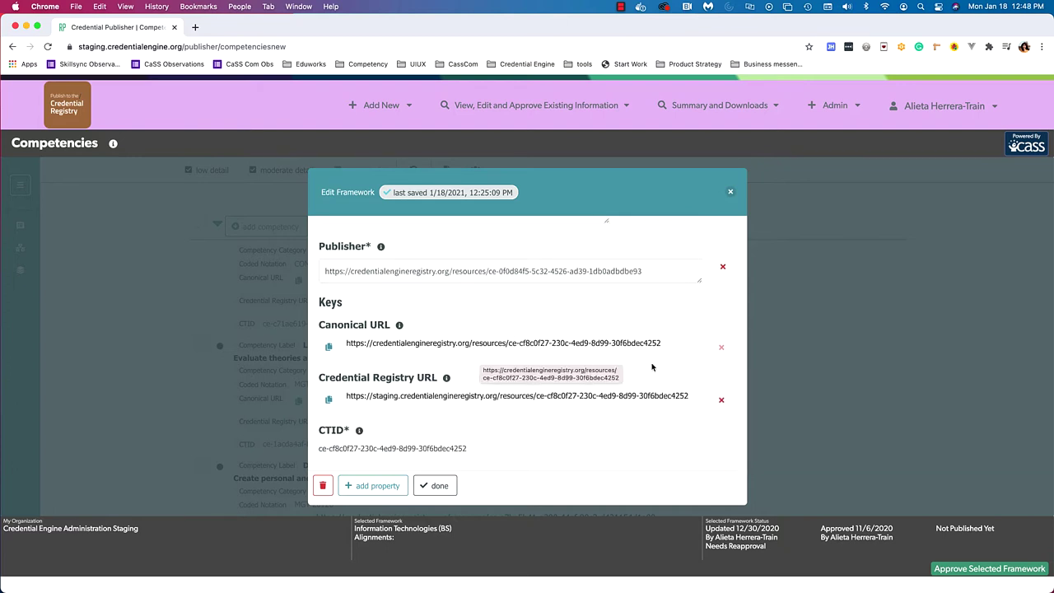
scroll(552, 423, "up", 3)
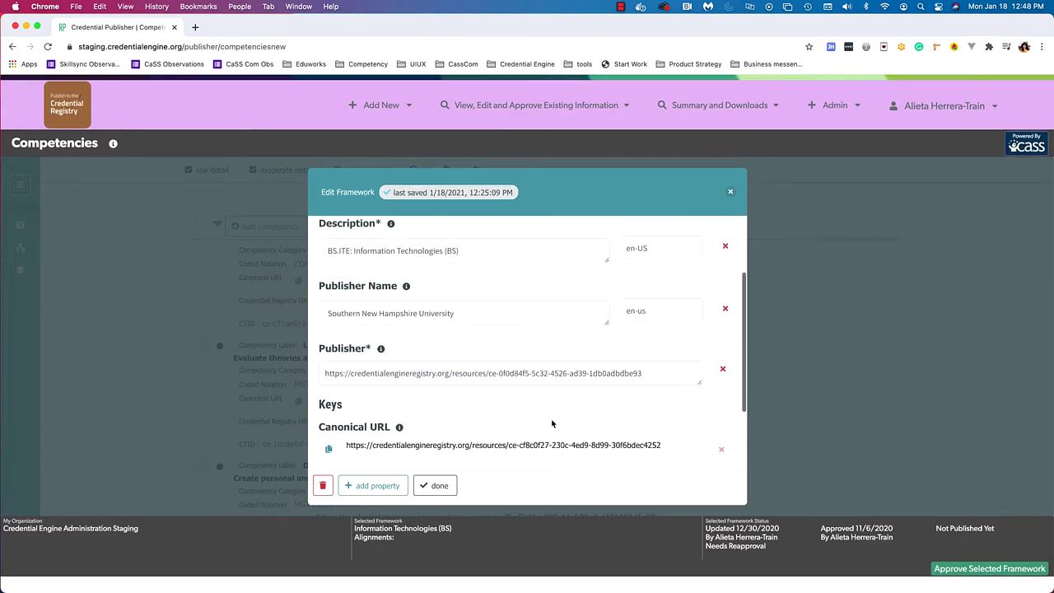
scroll(552, 424, "up", 3)
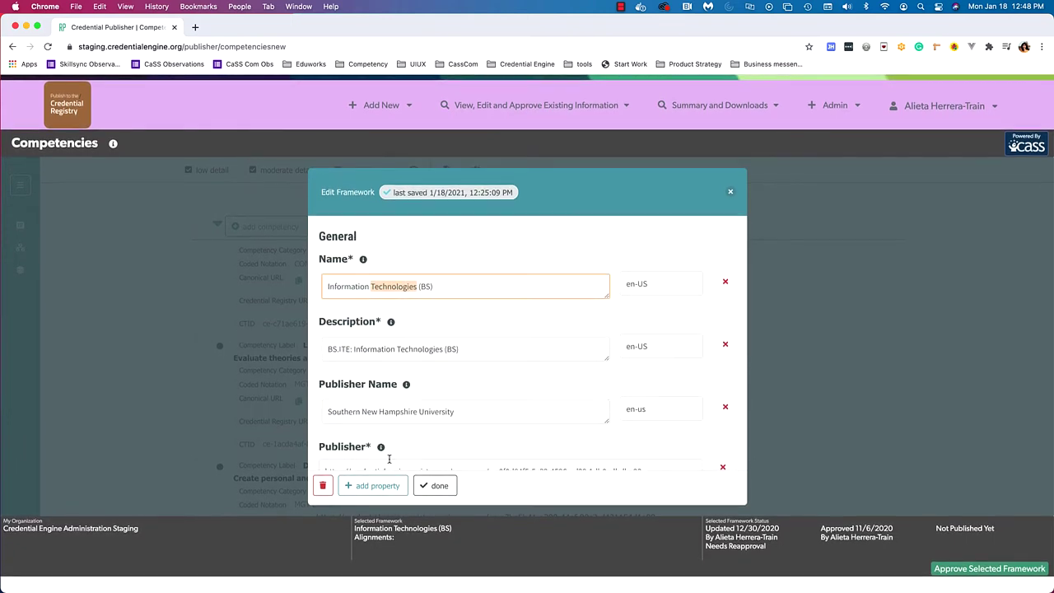
- Open the selection of properties that can be added to the framework and look through them from Name to Derived From
left_click(377, 487)
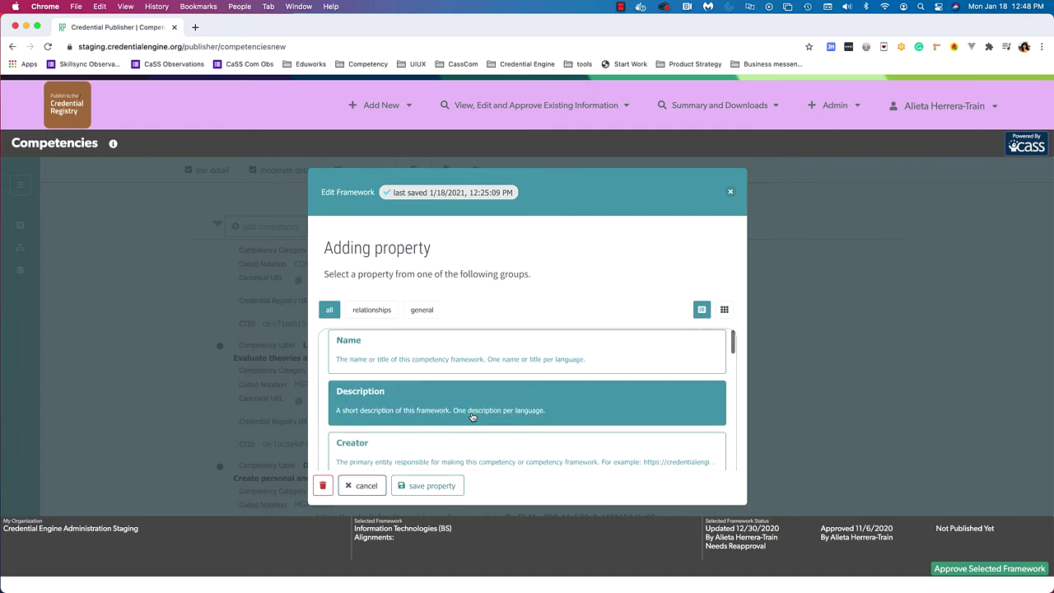
scroll(472, 416, "down", 2)
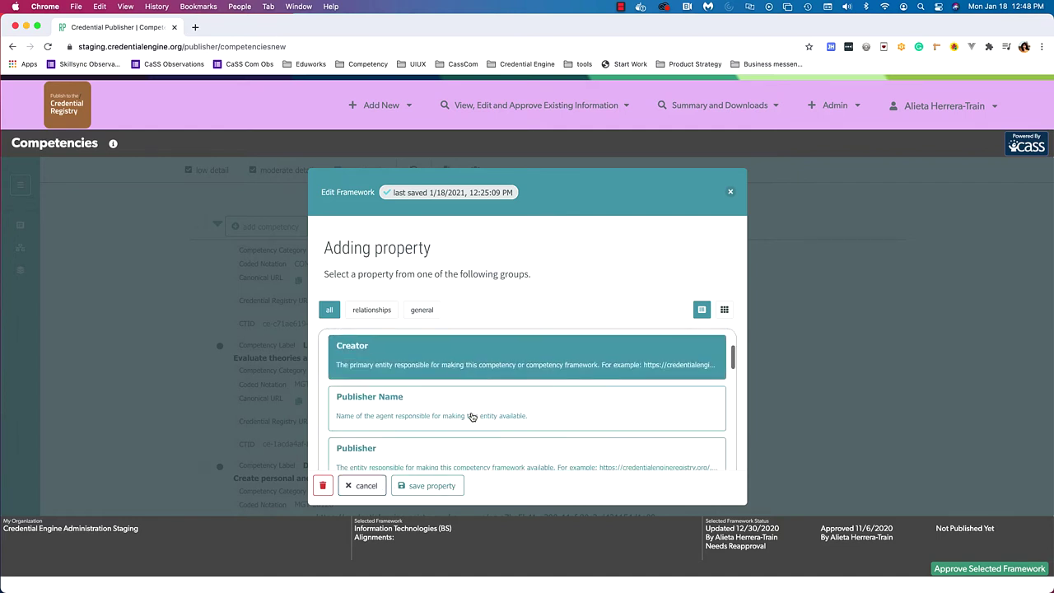
scroll(472, 416, "down", 1)
scroll(471, 418, "up", 3)
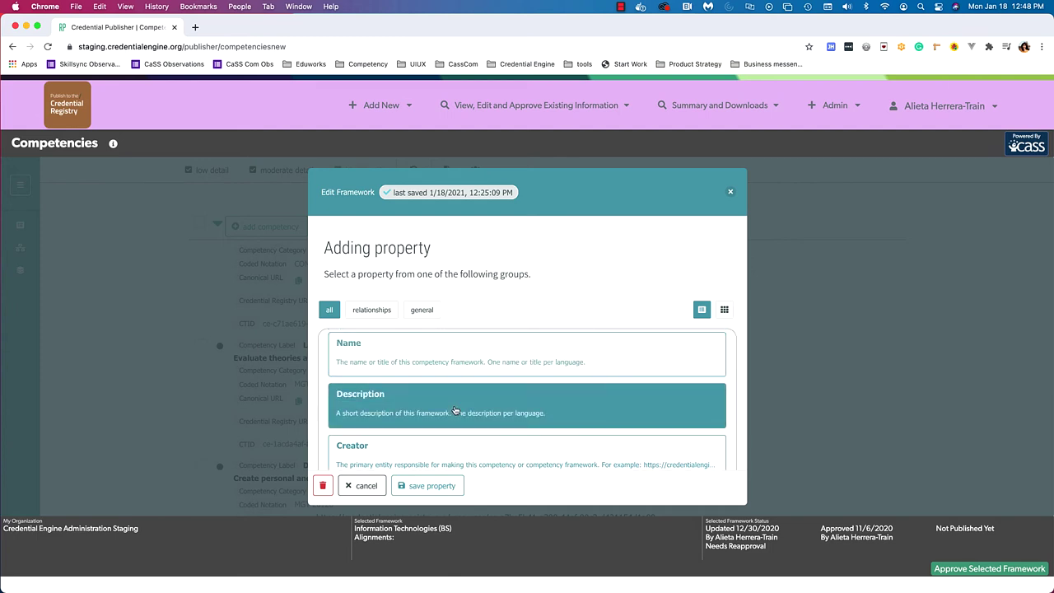
scroll(456, 410, "down", 2)
scroll(455, 408, "down", 2)
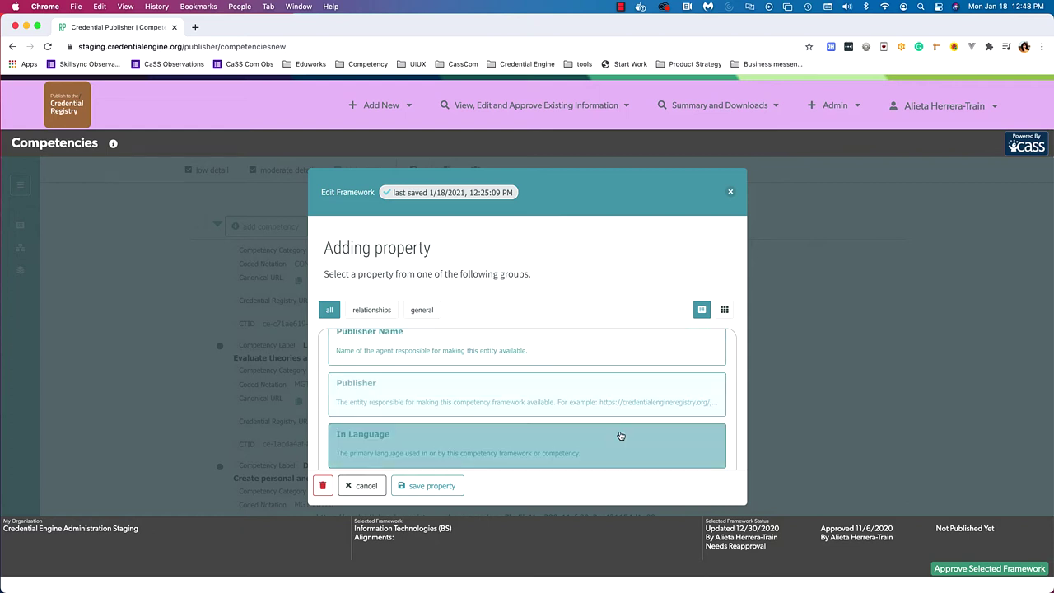
scroll(613, 436, "down", 2)
scroll(608, 436, "down", 1)
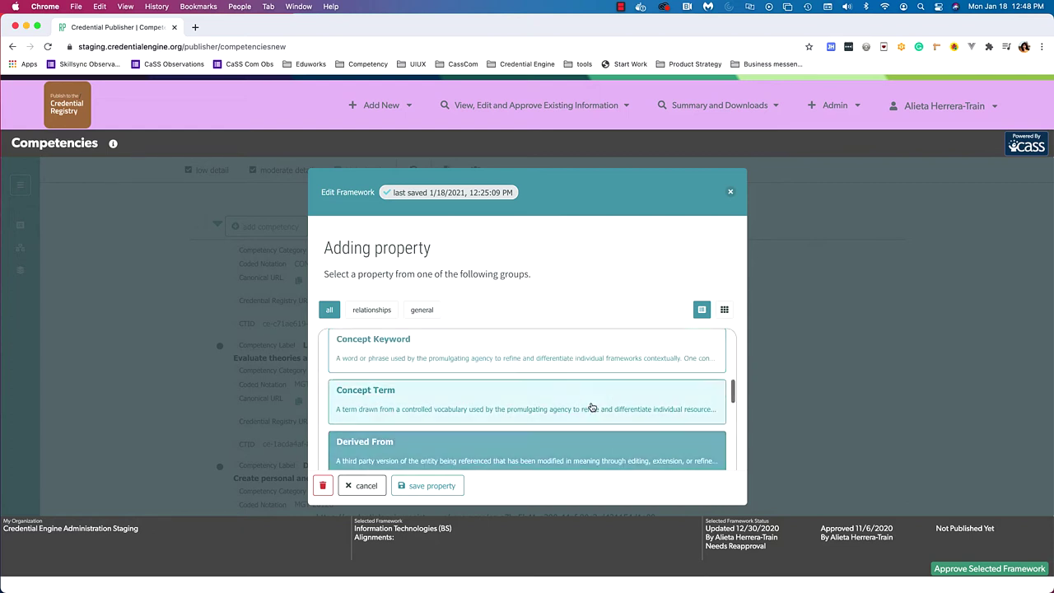
scroll(552, 379, "up", 1)
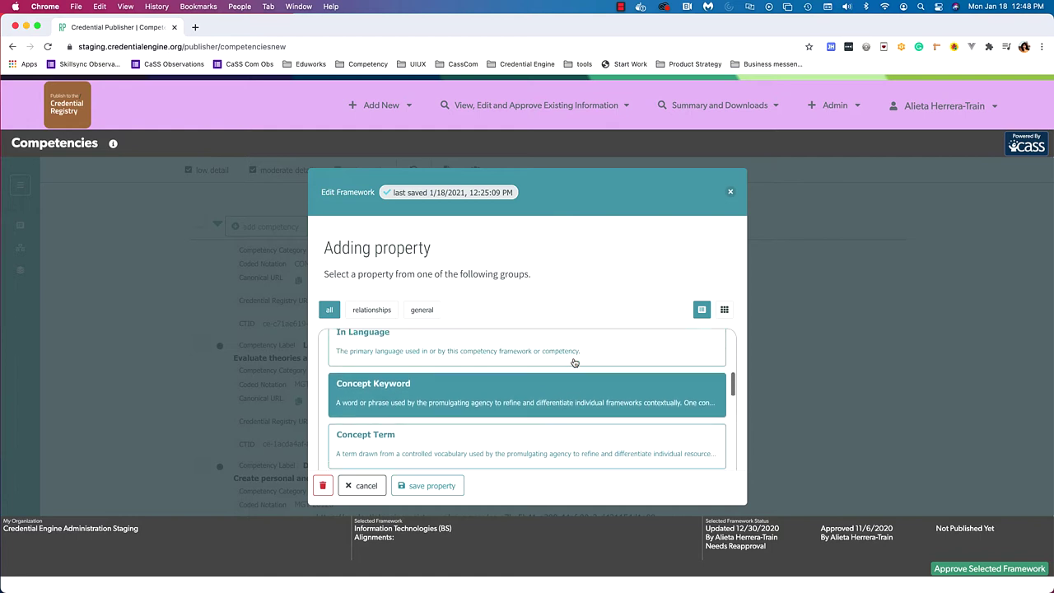
- View the entry form for the Concept Keyword property, then close the framework editor without adding it
left_click(526, 392)
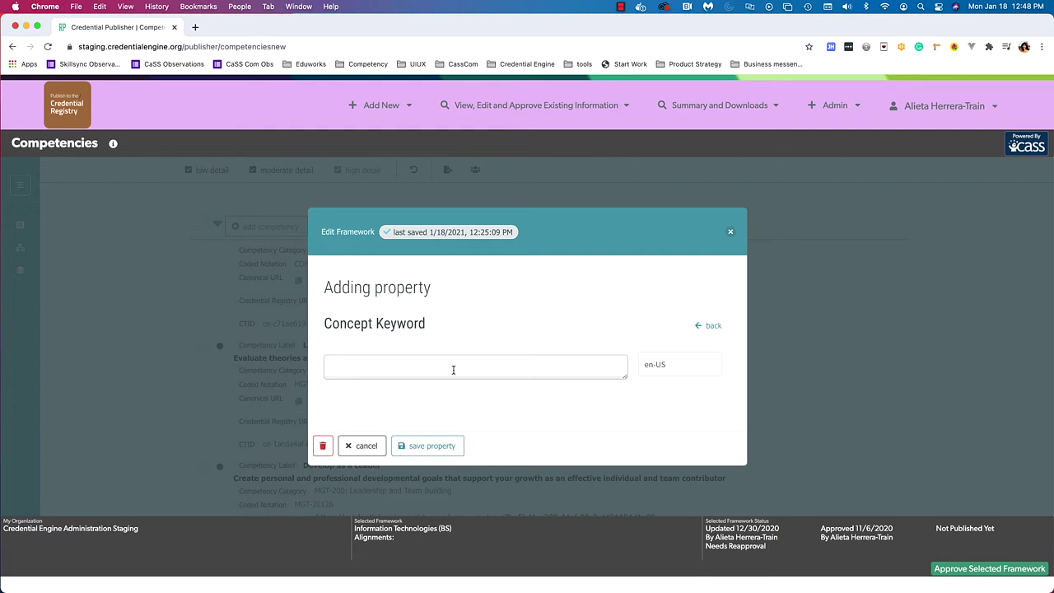
left_click(707, 327)
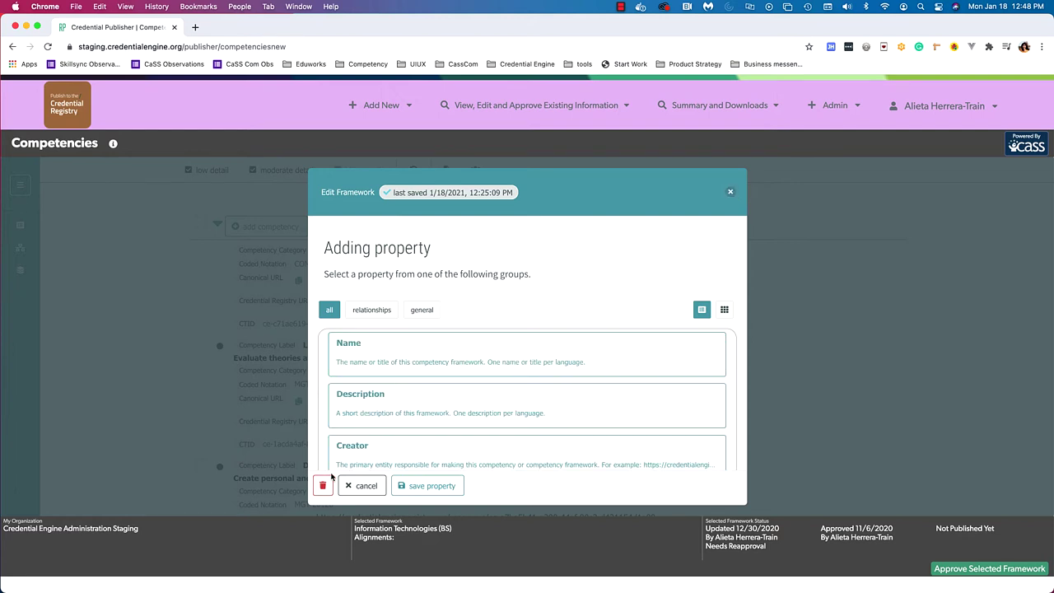
left_click(730, 192)
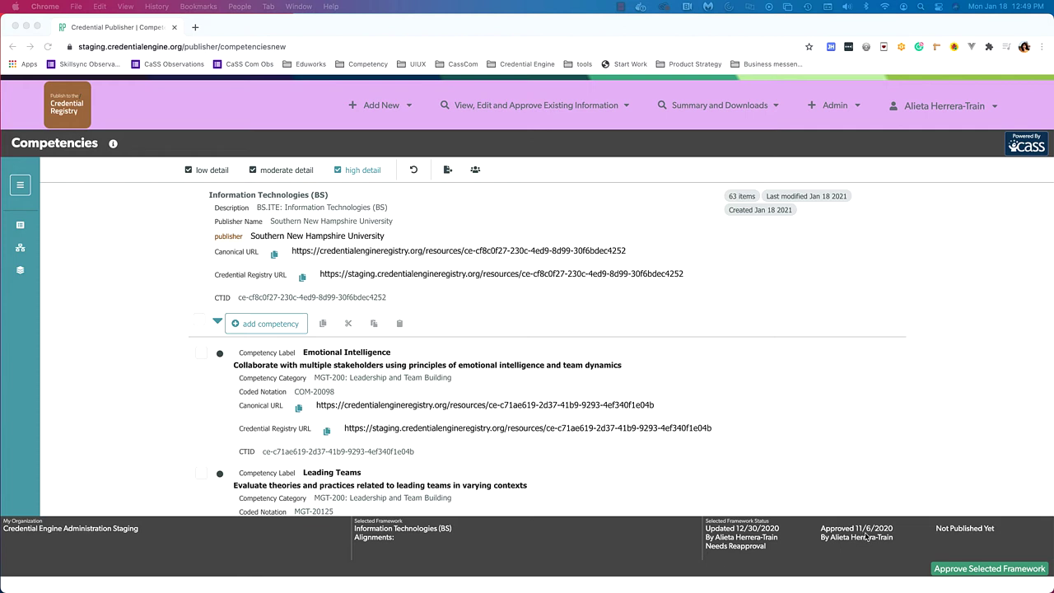
- Approve the Information Technologies (BS) framework and dismiss the notice
left_click(966, 573)
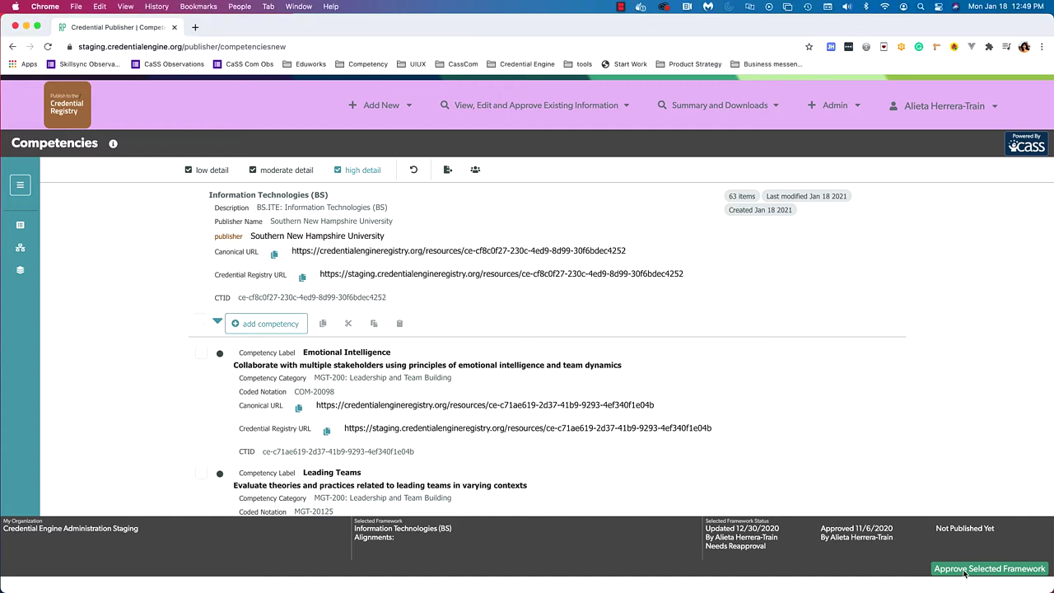
left_click(965, 569)
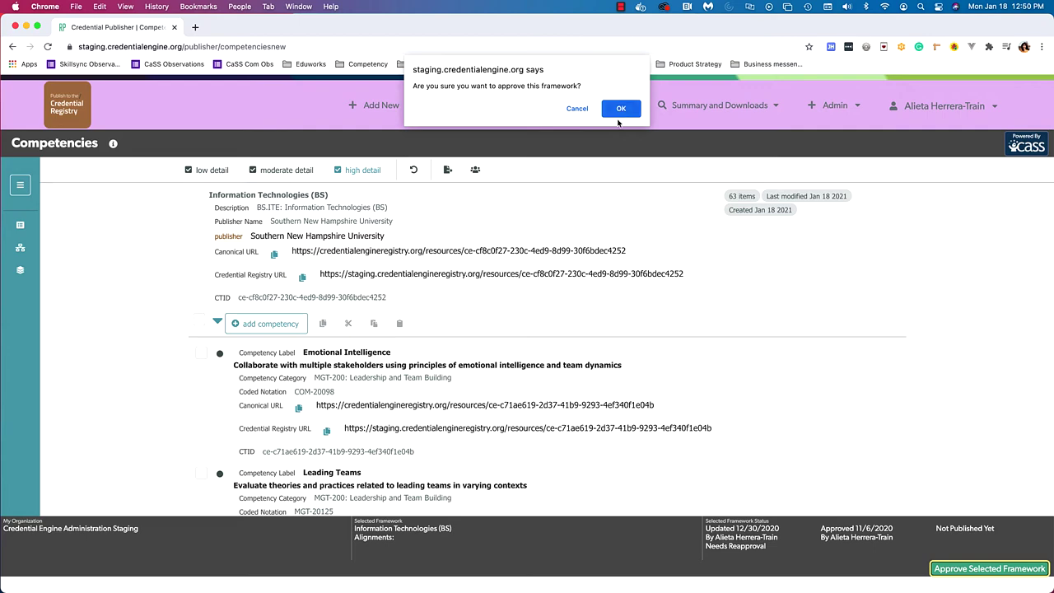
left_click(615, 109)
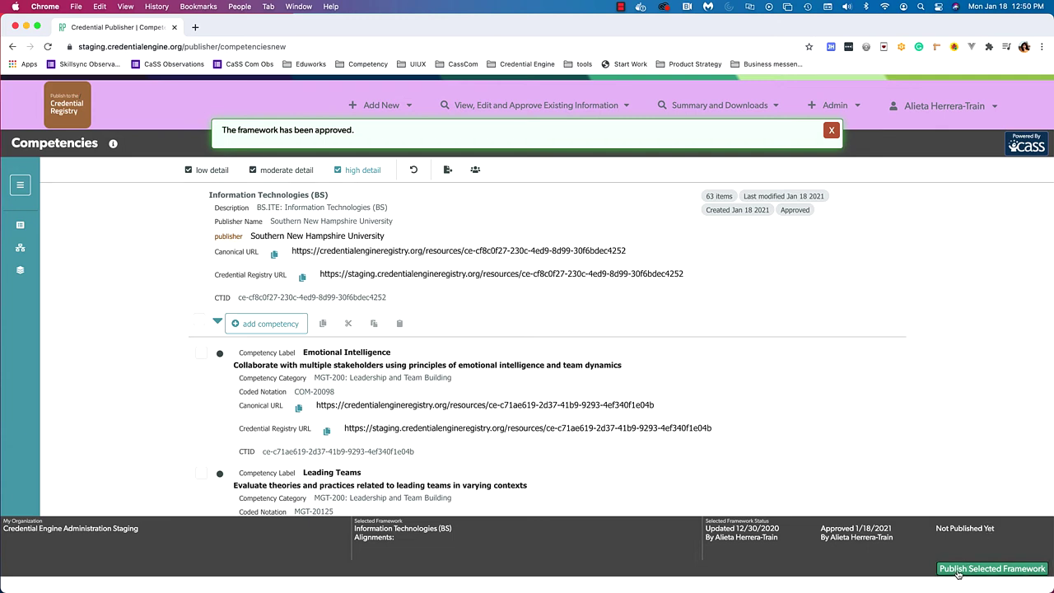
left_click(832, 131)
- Start publishing the Information Technologies (BS) framework and cancel at the confirmation
left_click(955, 568)
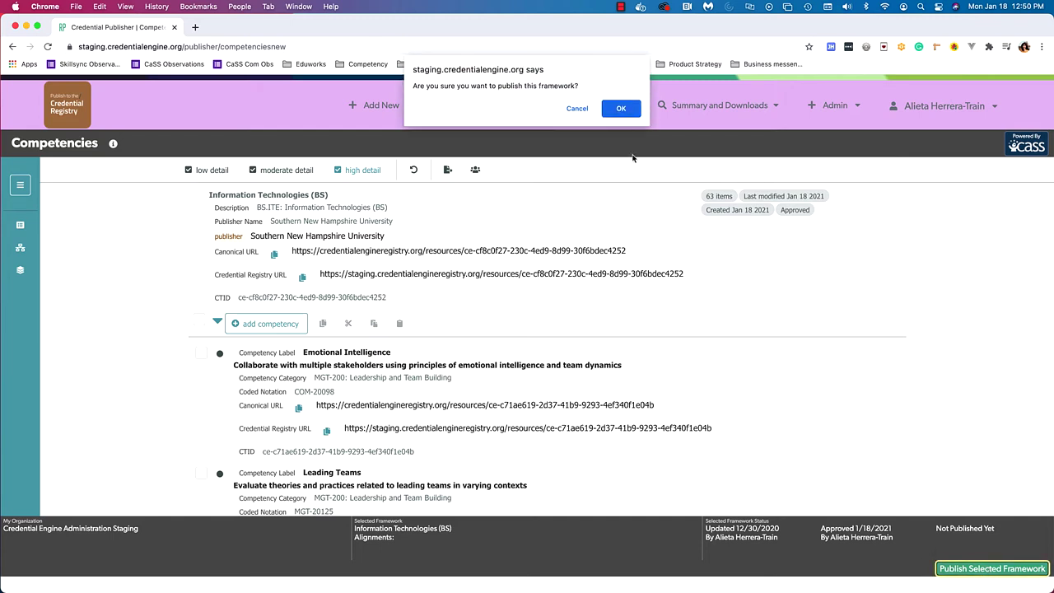
left_click(577, 108)
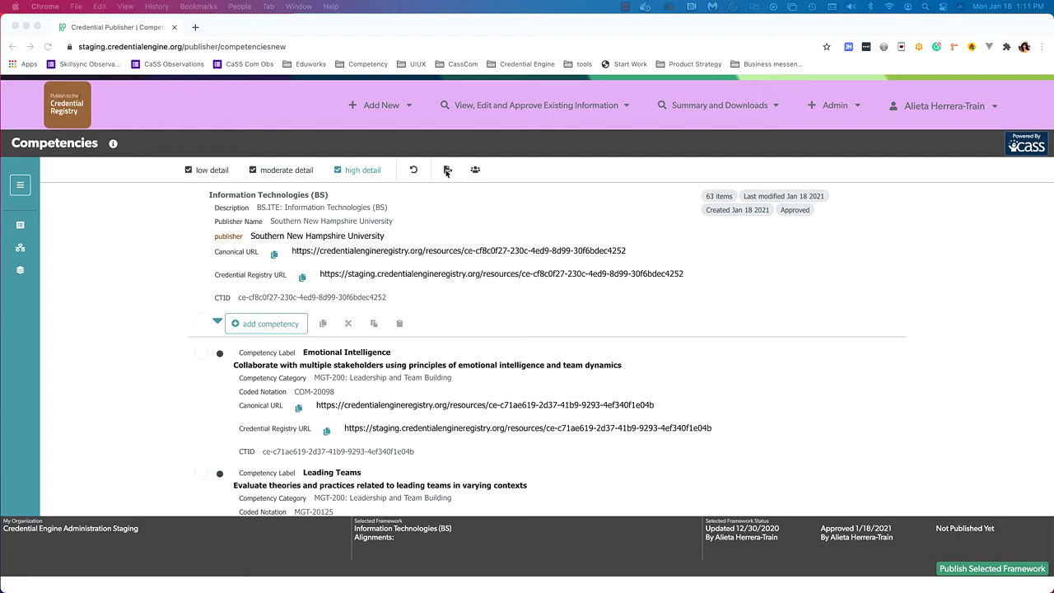
- Check the file formats offered for exporting the framework, then close the export dialog without exporting
left_click(448, 170)
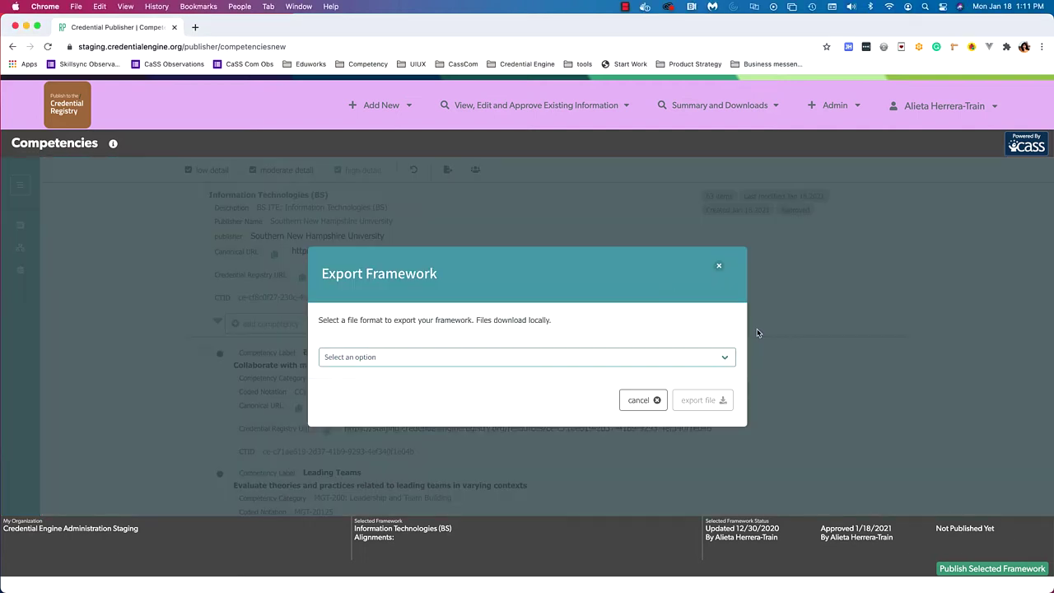
left_click(598, 362)
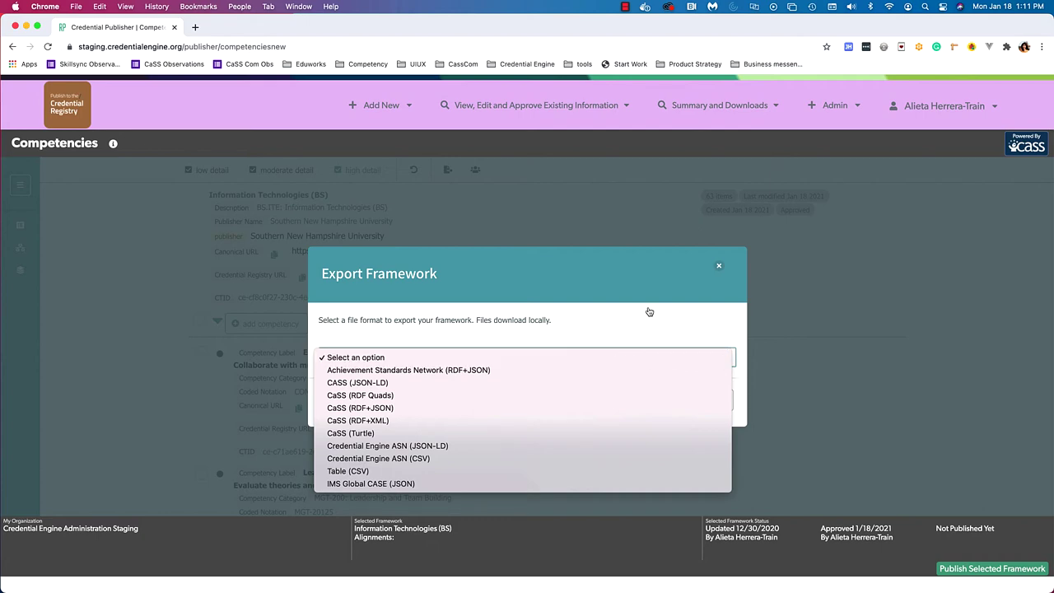
left_click(719, 266)
left_click(719, 266)
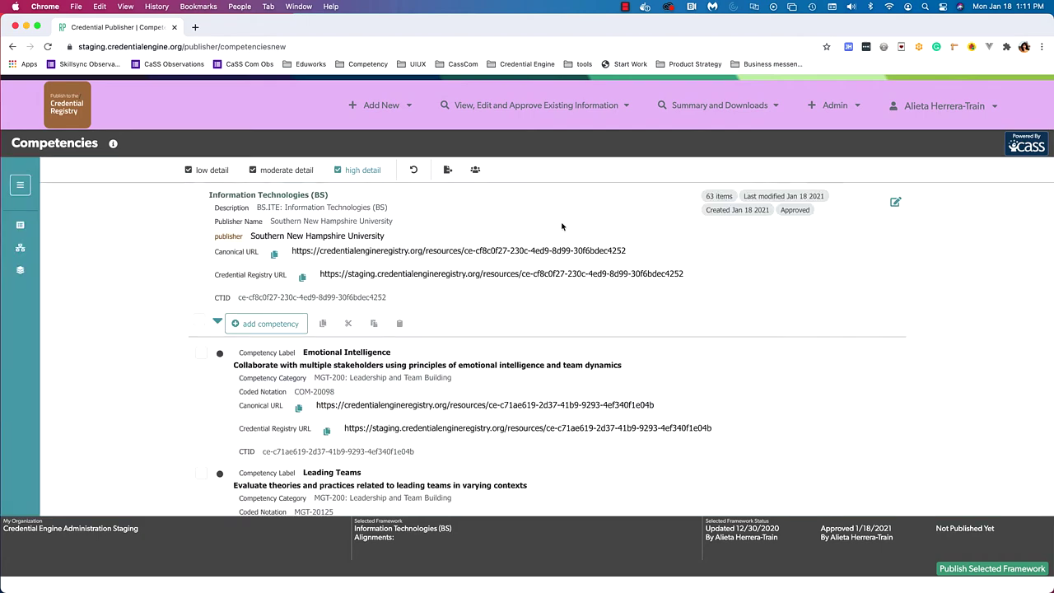
- Copy the shareable link of the Information Technologies (BS) framework and close the sharing settings
left_click(475, 170)
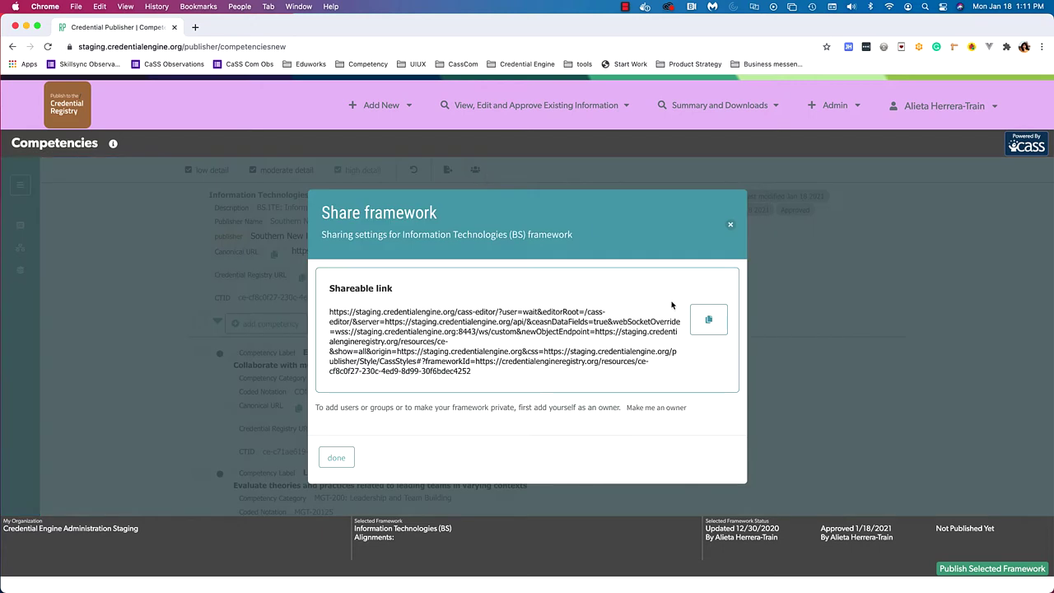
left_click(708, 321)
left_click(731, 227)
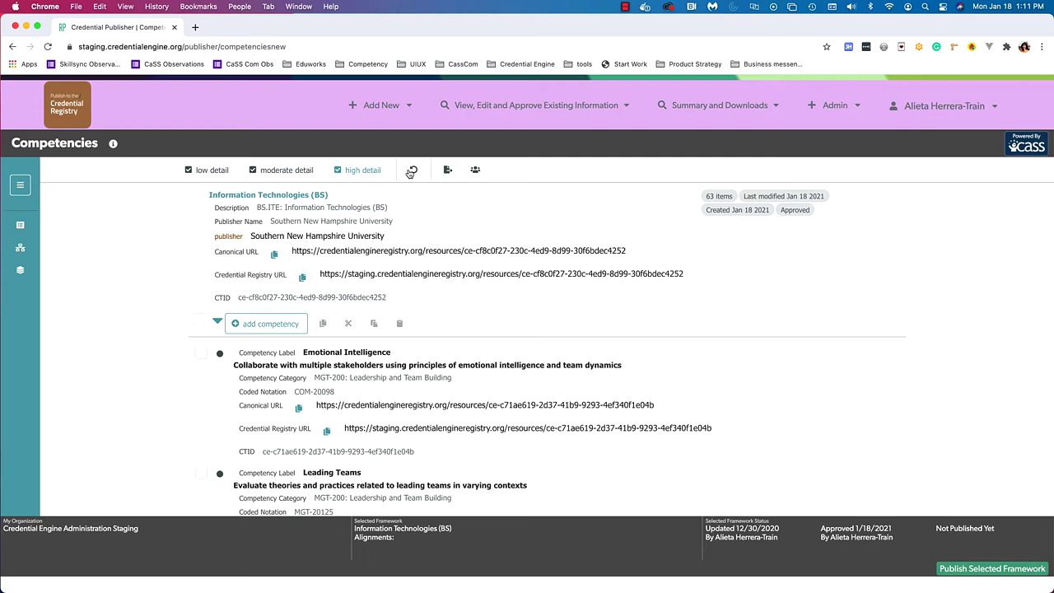
- Open the "Domain 1: Non-Clinical Operations" competency of the NHA CEHRS framework for editing and select its competency text
mouse_move(495, 218)
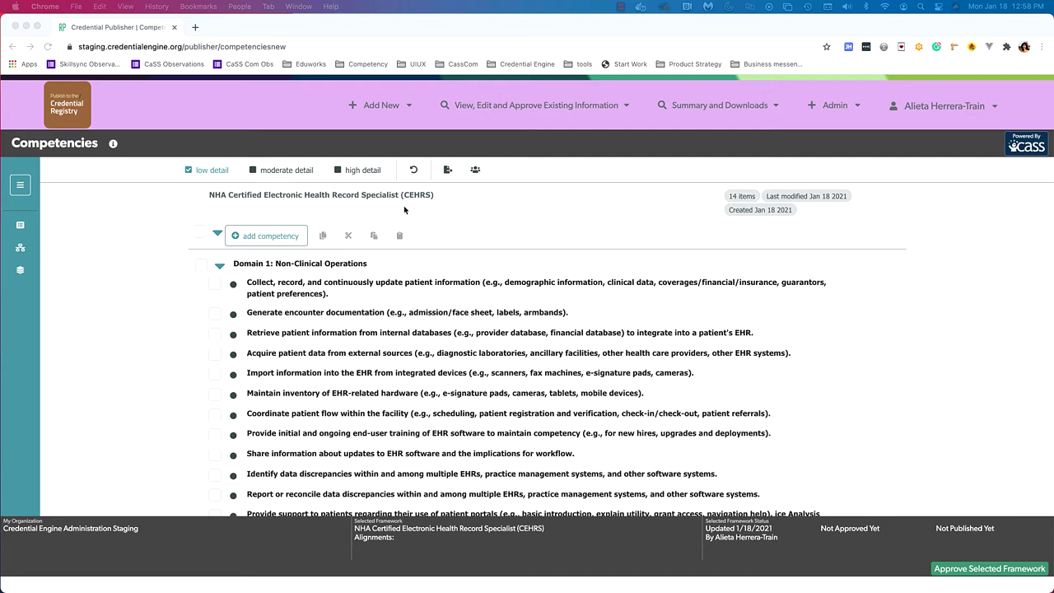
left_click(407, 268)
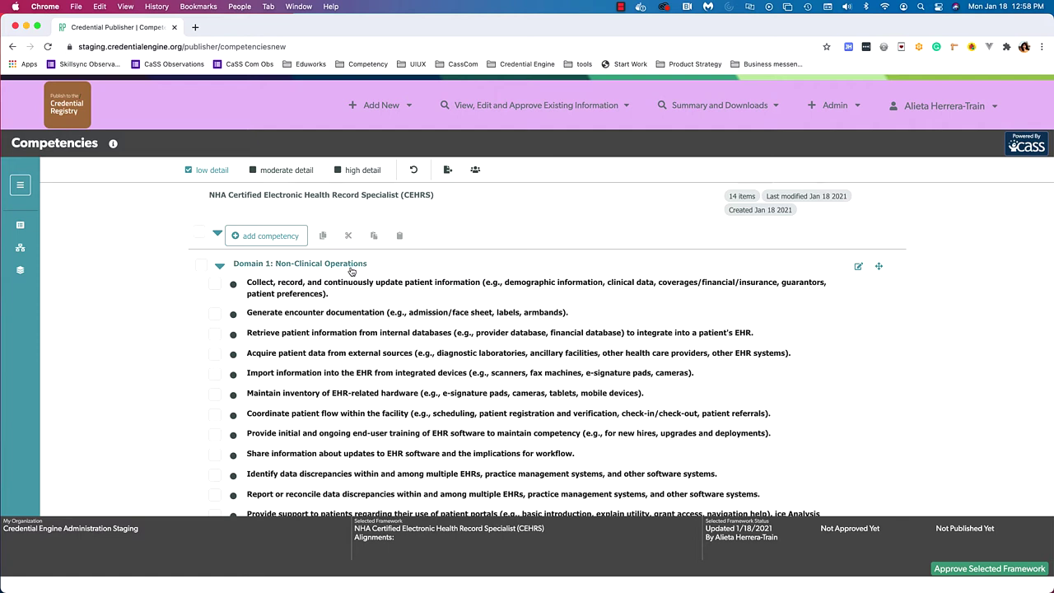
left_click(859, 268)
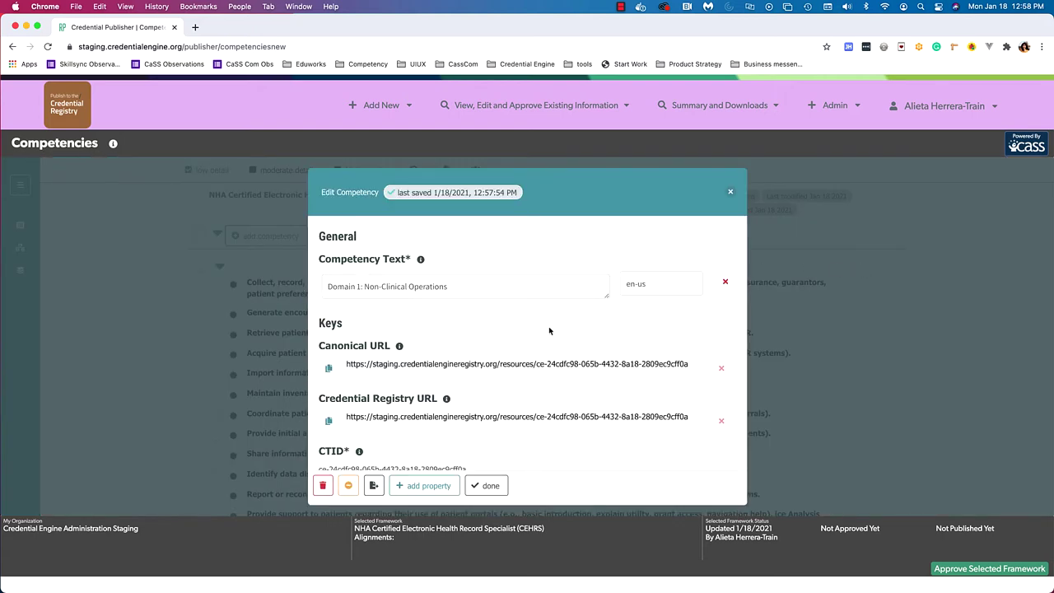
triple_click(449, 288)
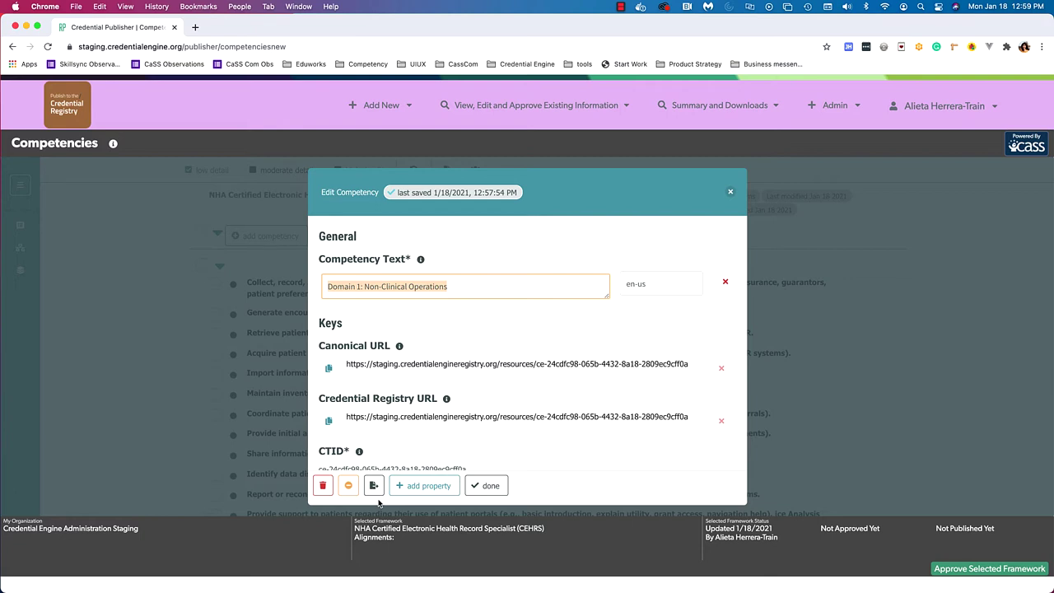
- Look through the properties that can be added to the competency, first as a grid and again as a list
left_click(432, 489)
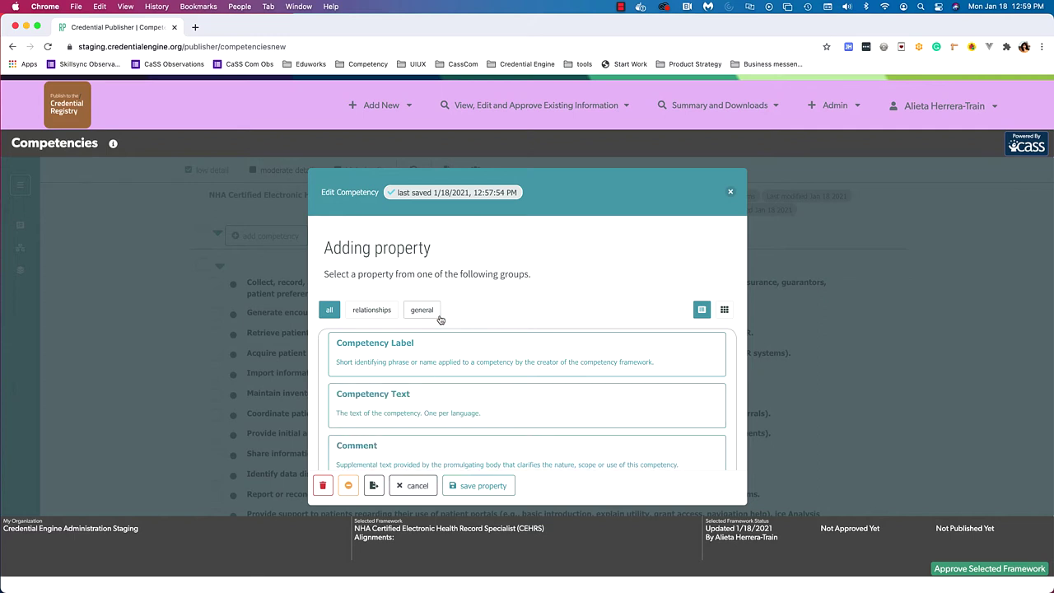
left_click(725, 311)
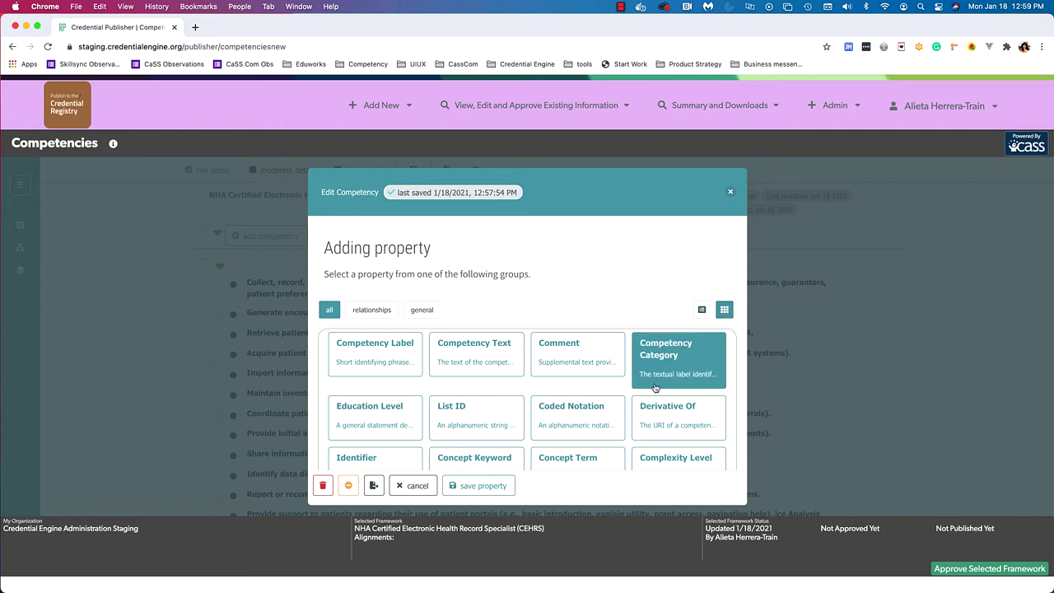
scroll(667, 391, "down", 4)
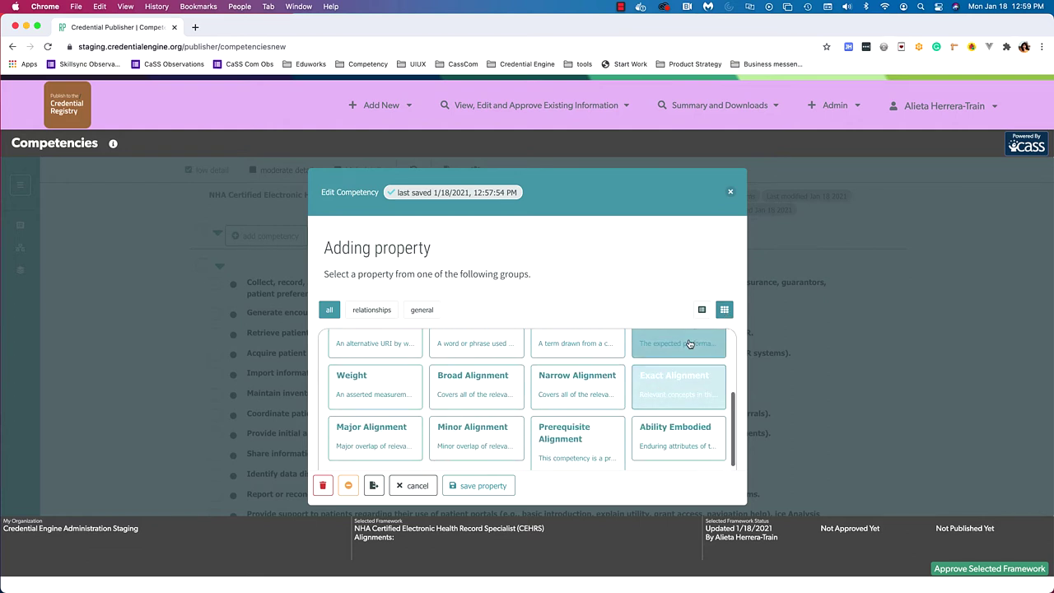
left_click(701, 310)
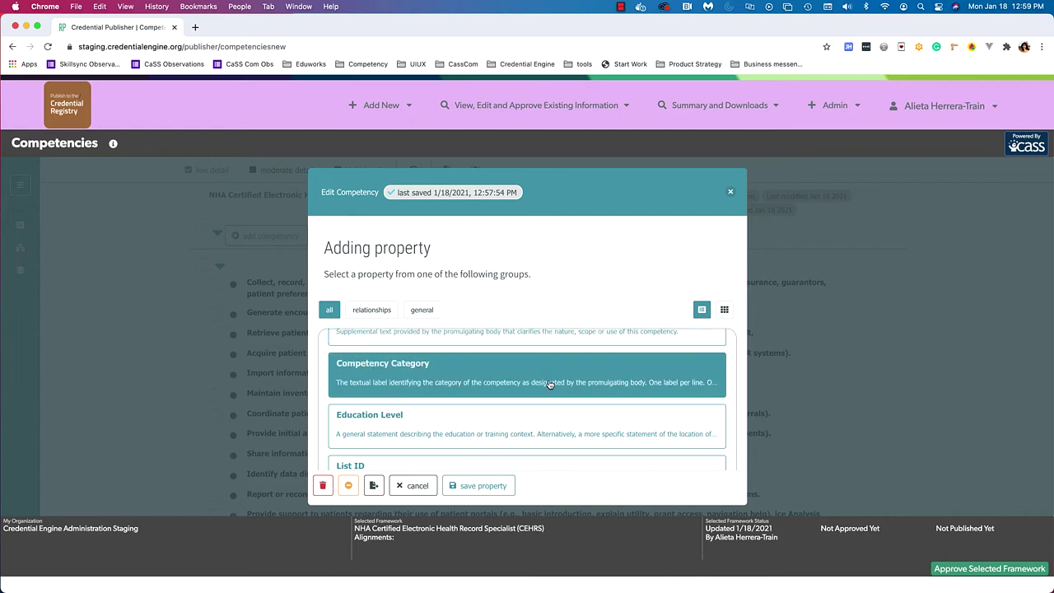
scroll(550, 385, "up", 2)
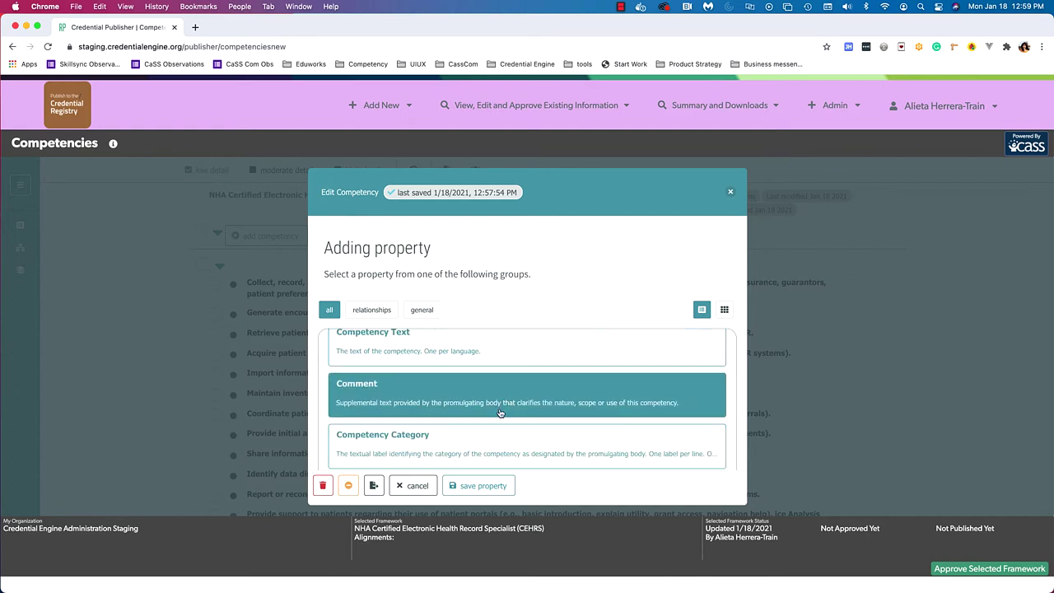
scroll(503, 411, "down", 1)
scroll(519, 407, "up", 2)
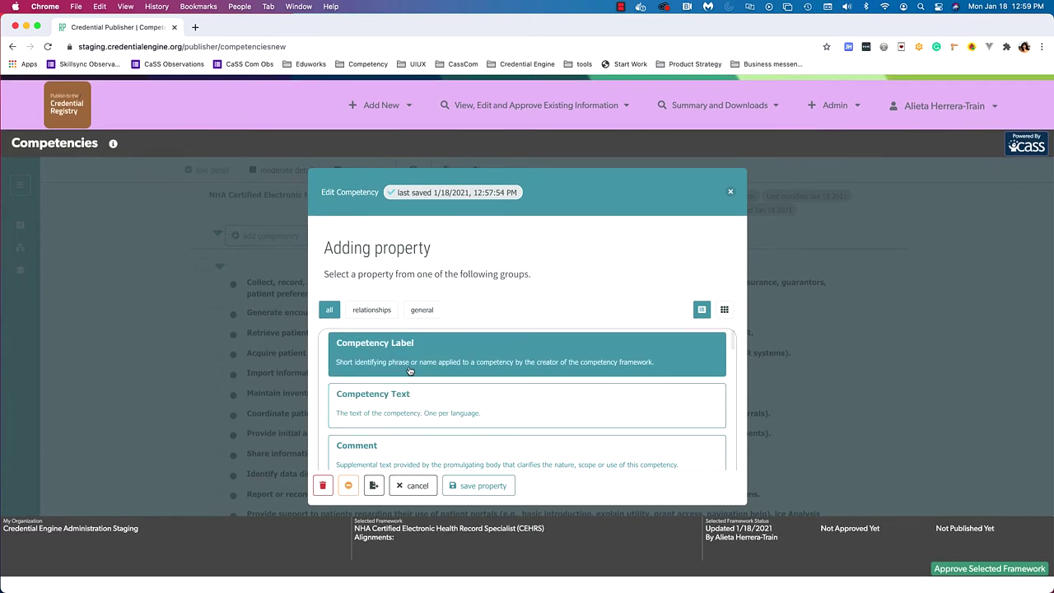
- Add a Competency Label property reading "New competency label" to the Domain 1 competency, save it and finish editing
left_click(408, 353)
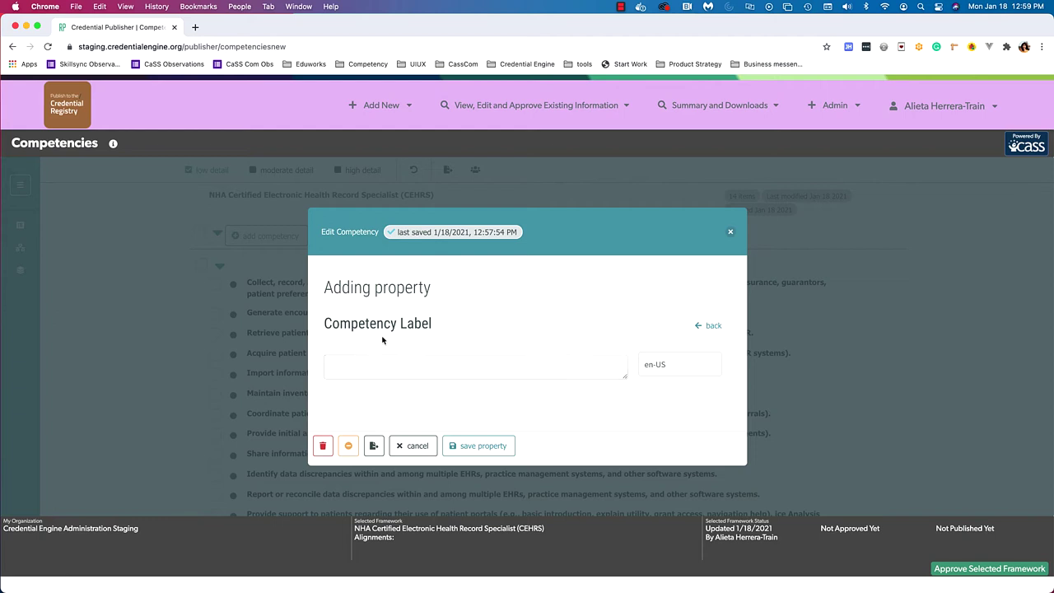
left_click(375, 370)
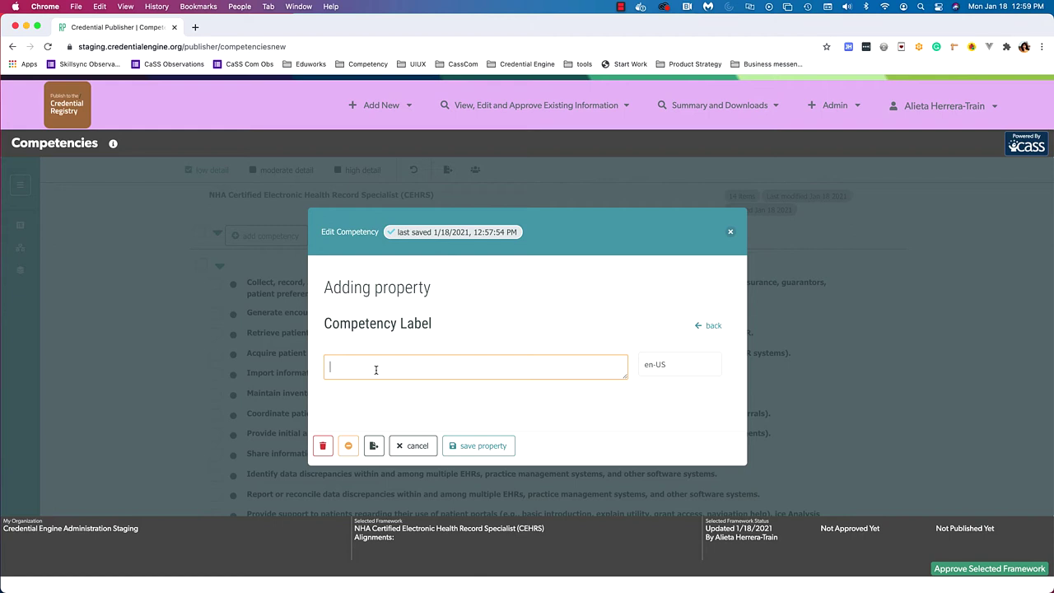
type("New competency label")
left_click(489, 446)
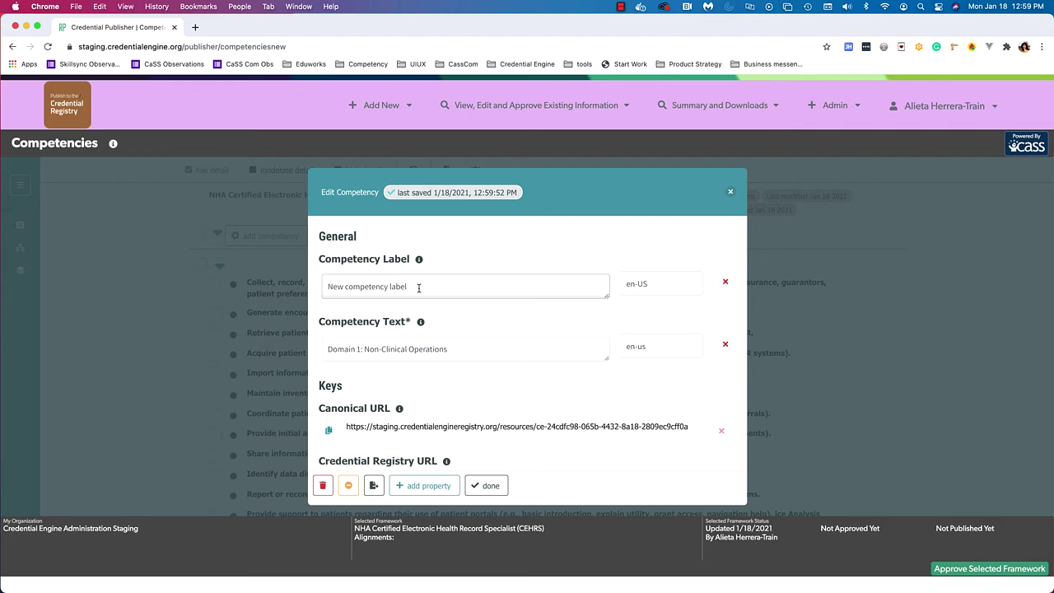
left_click(491, 486)
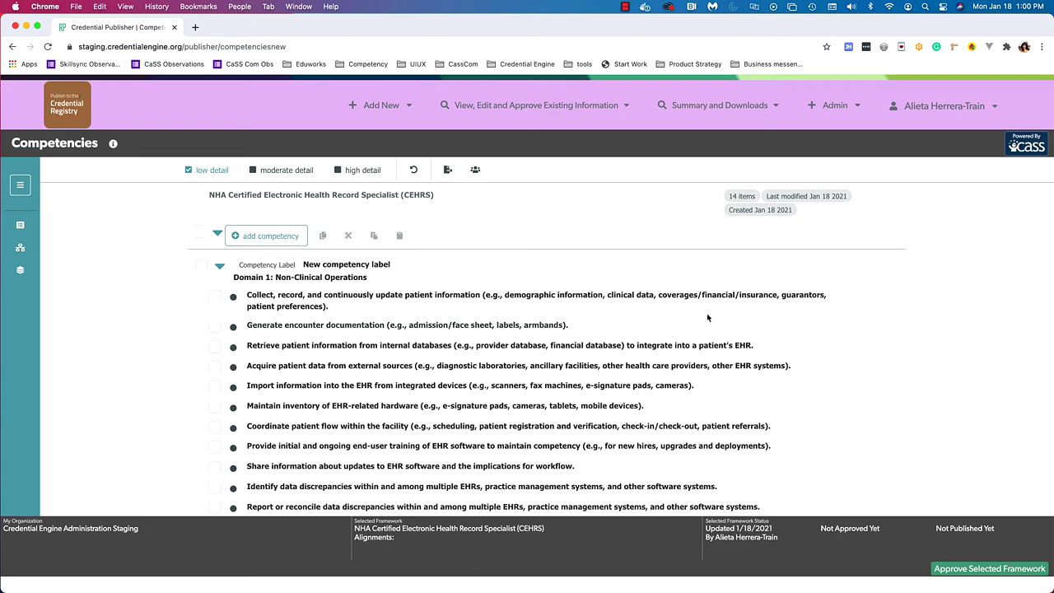
- Move the "Retrieve patient information from internal databases" competency to nest under "Provide initial and ongoing end-user training of EHR software"
scroll(857, 284, "down", 2)
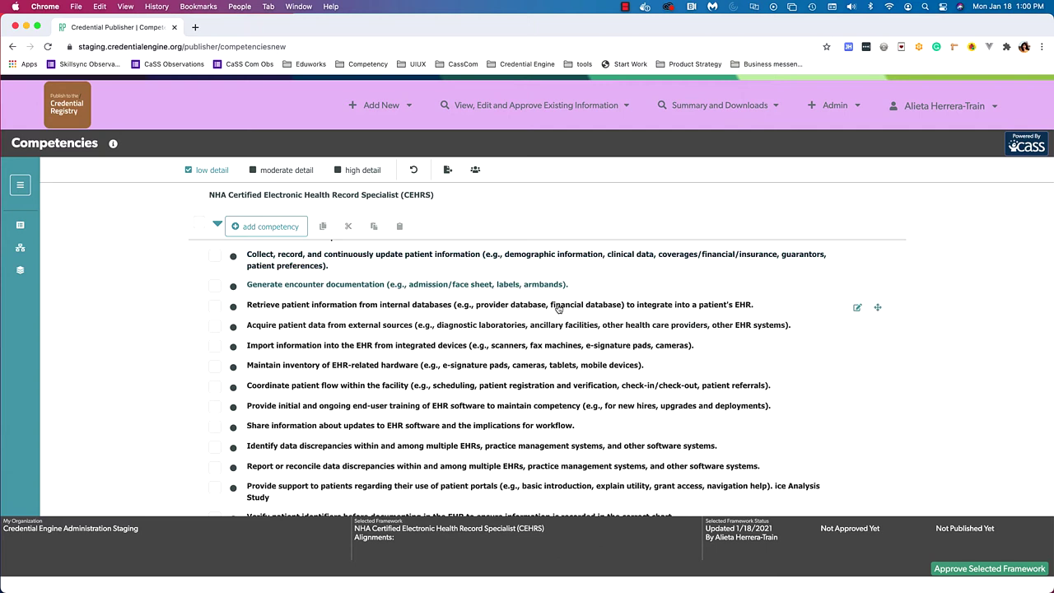
left_click(878, 308)
left_click_drag(878, 308, 878, 404)
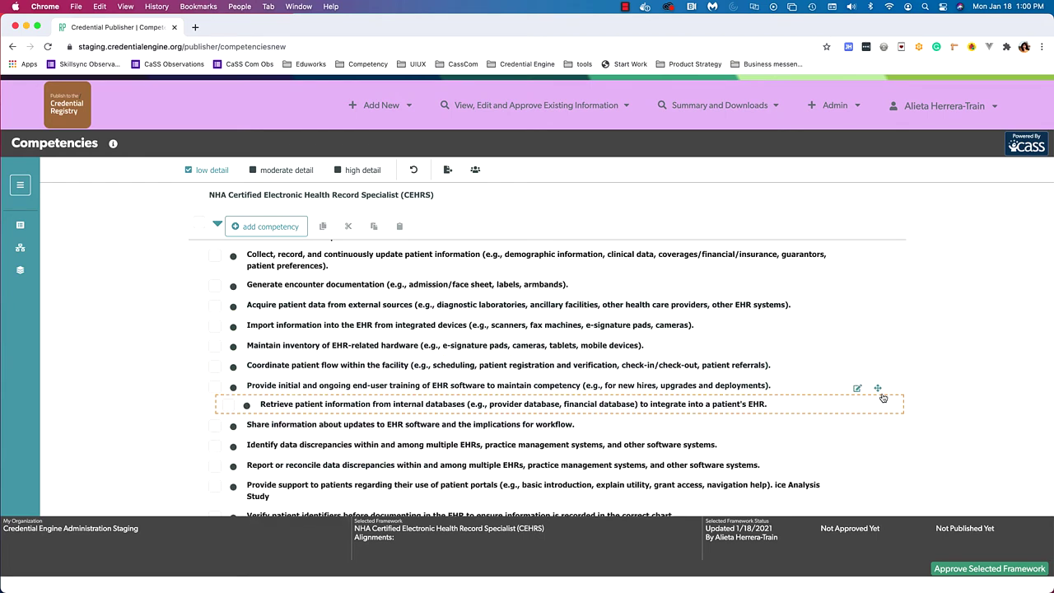
- Collapse and re-expand the "Provide initial and ongoing end-user training" competency, and undo nesting "Retrieve patient information from internal databases" under it
left_click(234, 388)
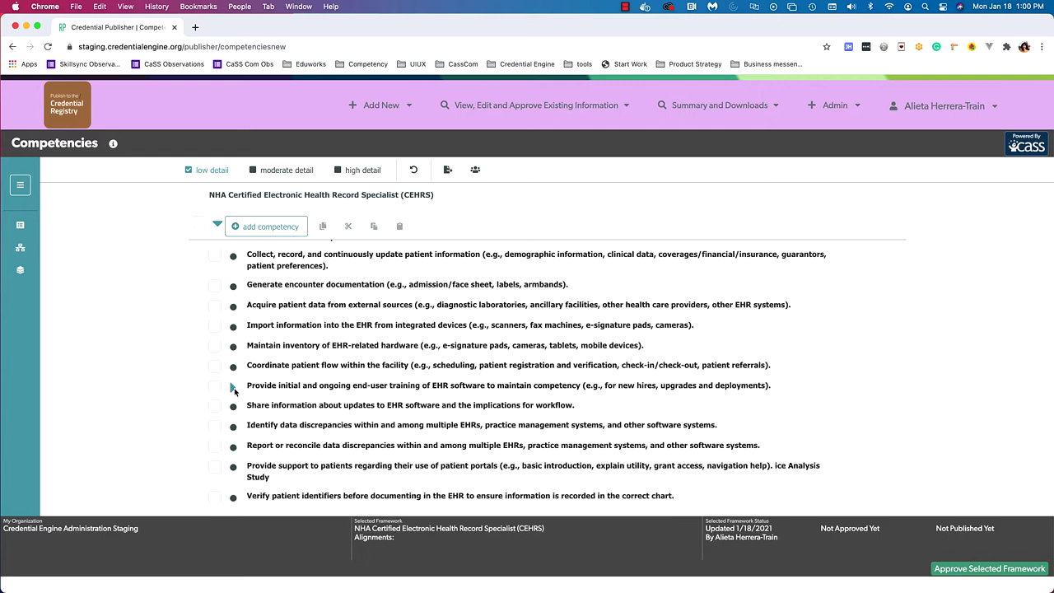
left_click(234, 388)
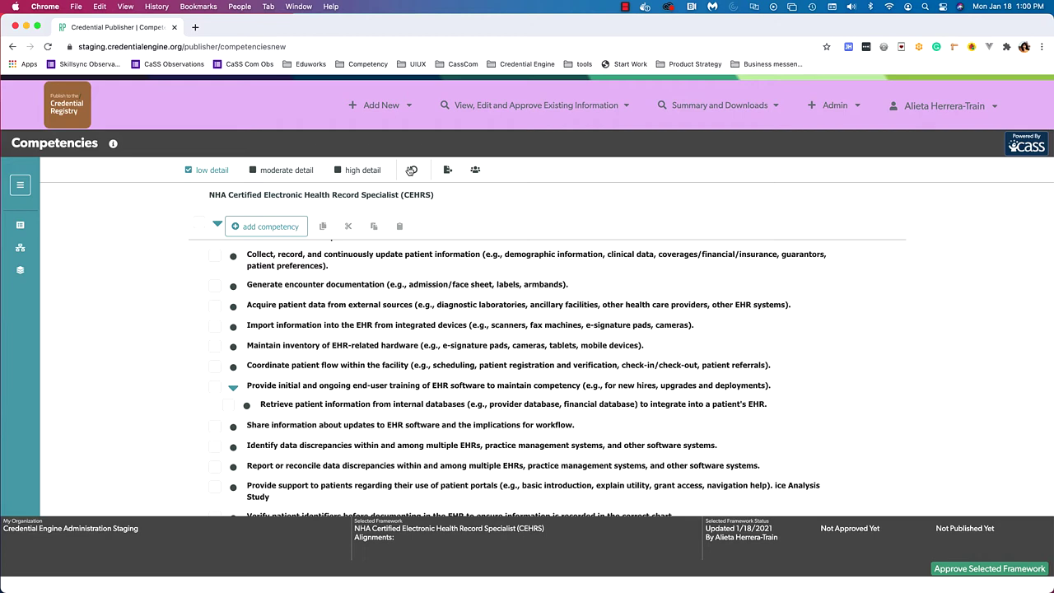
left_click(411, 170)
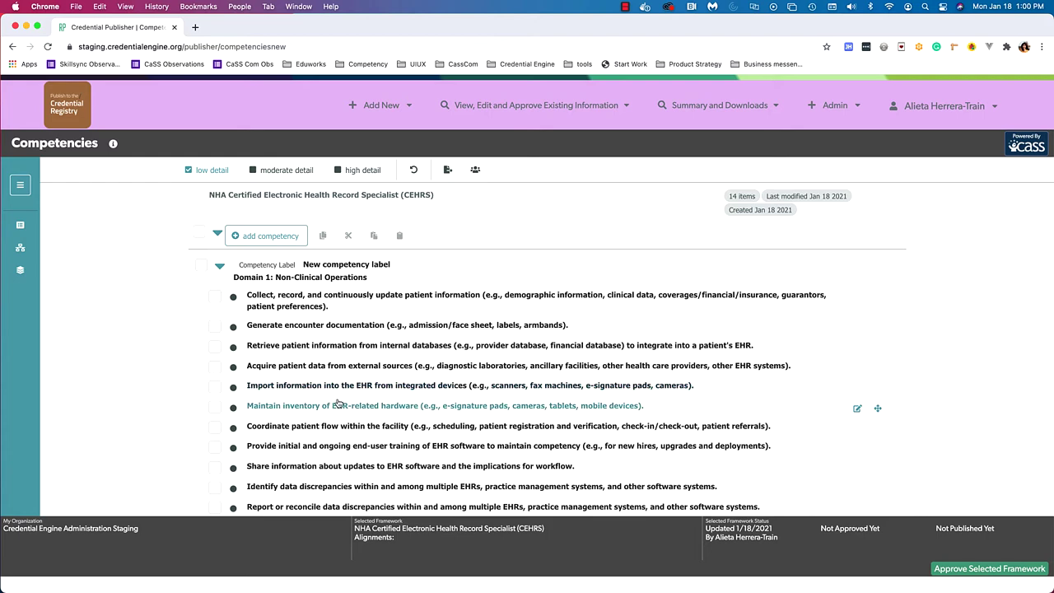
- Copy the "Verify patient identifiers before documenting in the EHR" competency and clear its selection
scroll(288, 412, "down", 3)
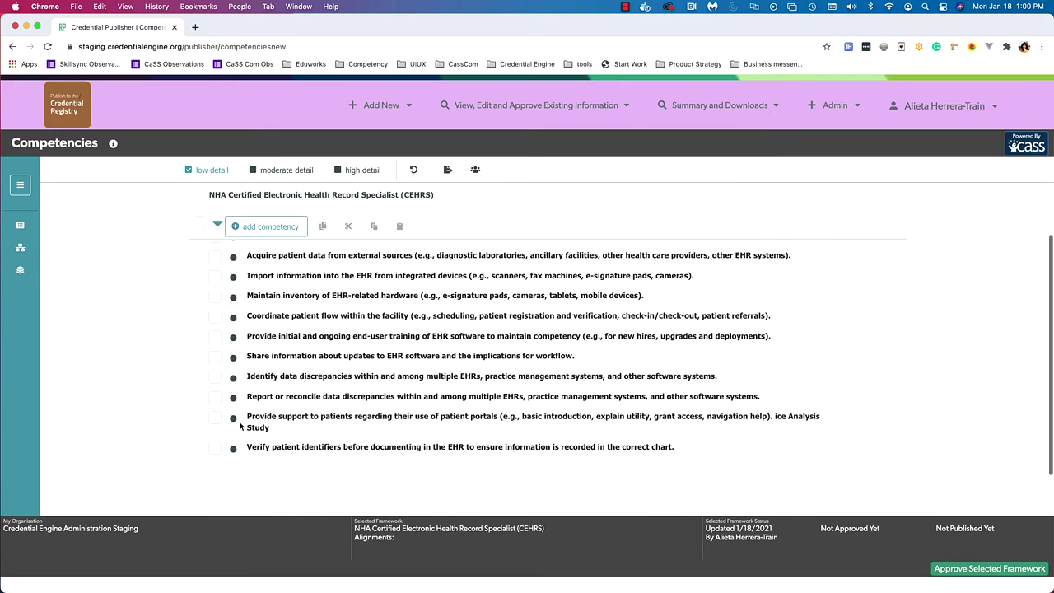
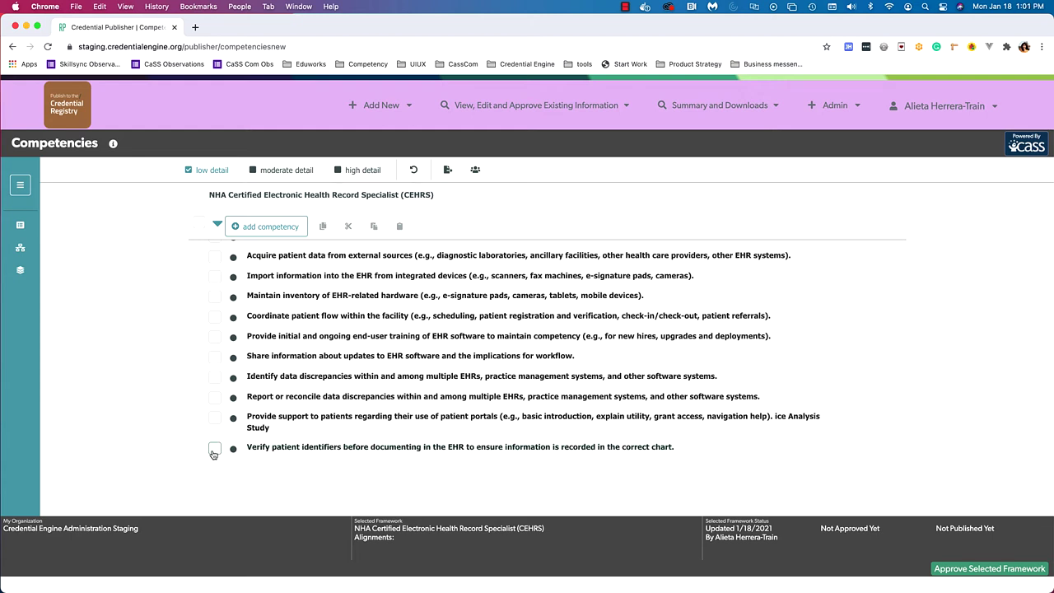
left_click(213, 451)
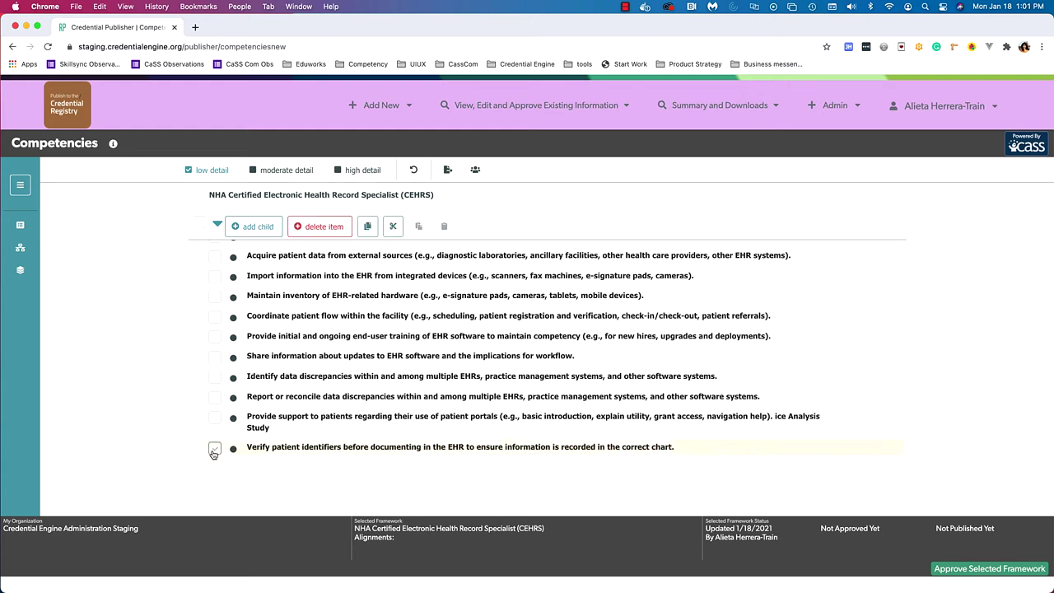
left_click(361, 231)
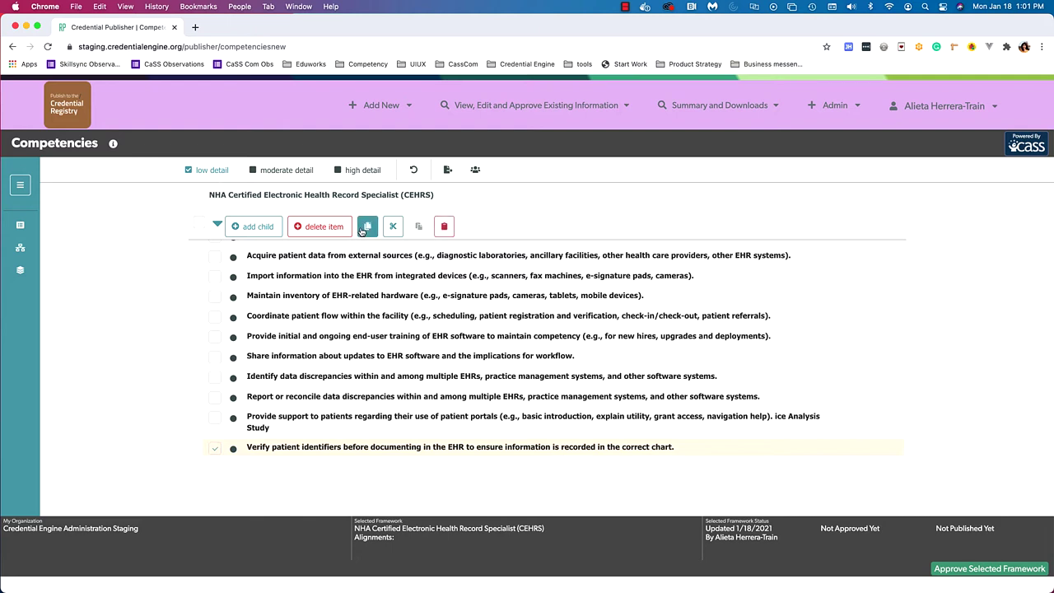
left_click(212, 445)
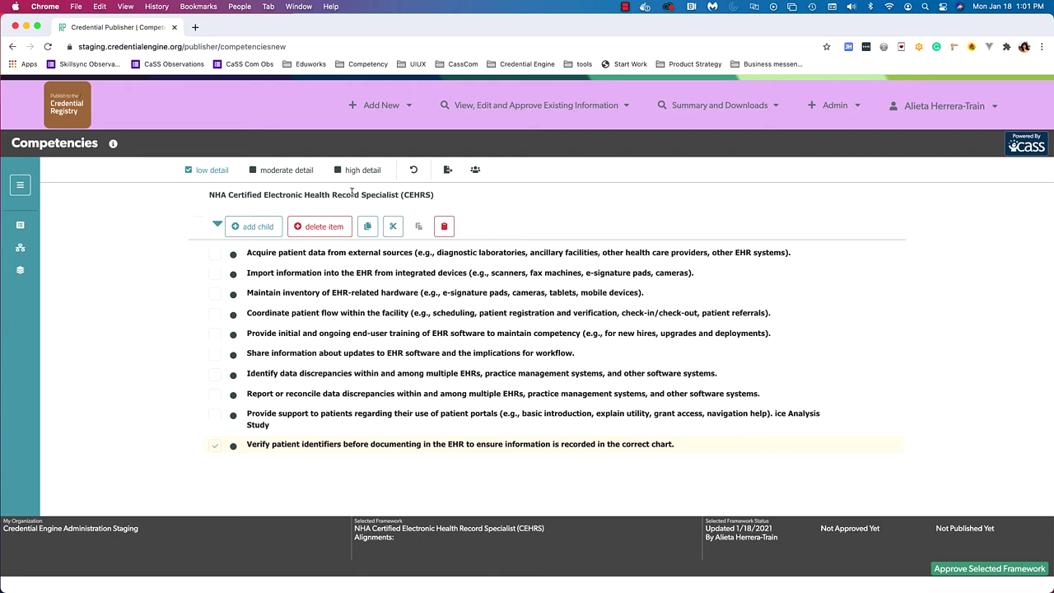
left_click(215, 447)
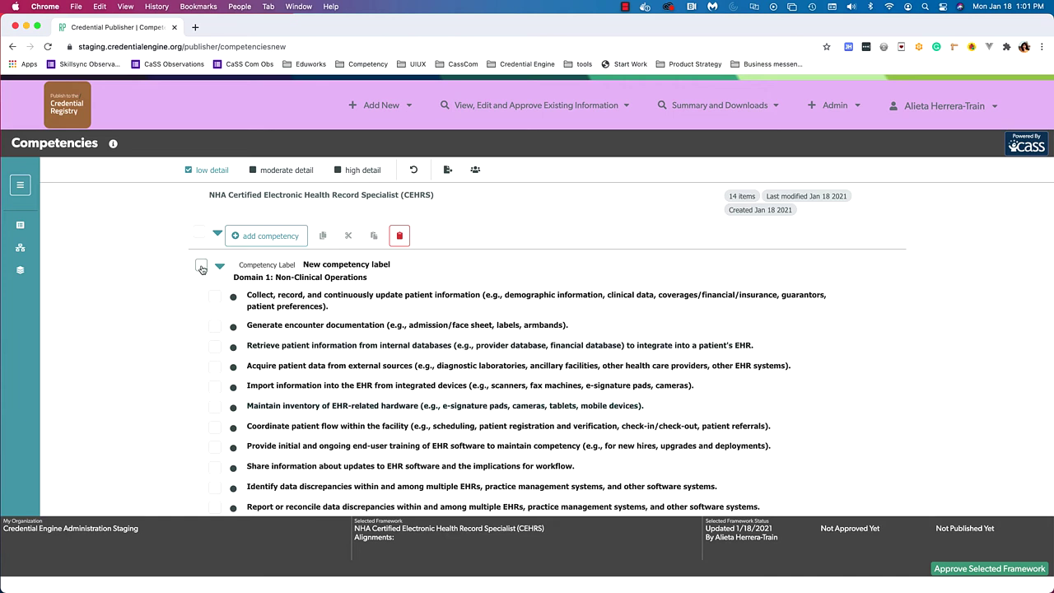
left_click(217, 266)
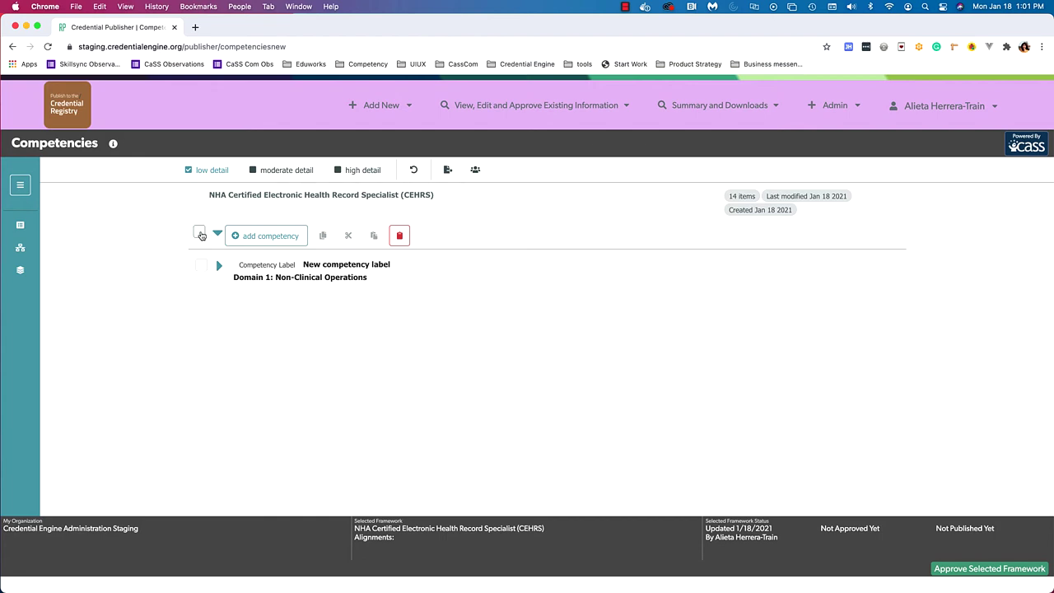
left_click(199, 233)
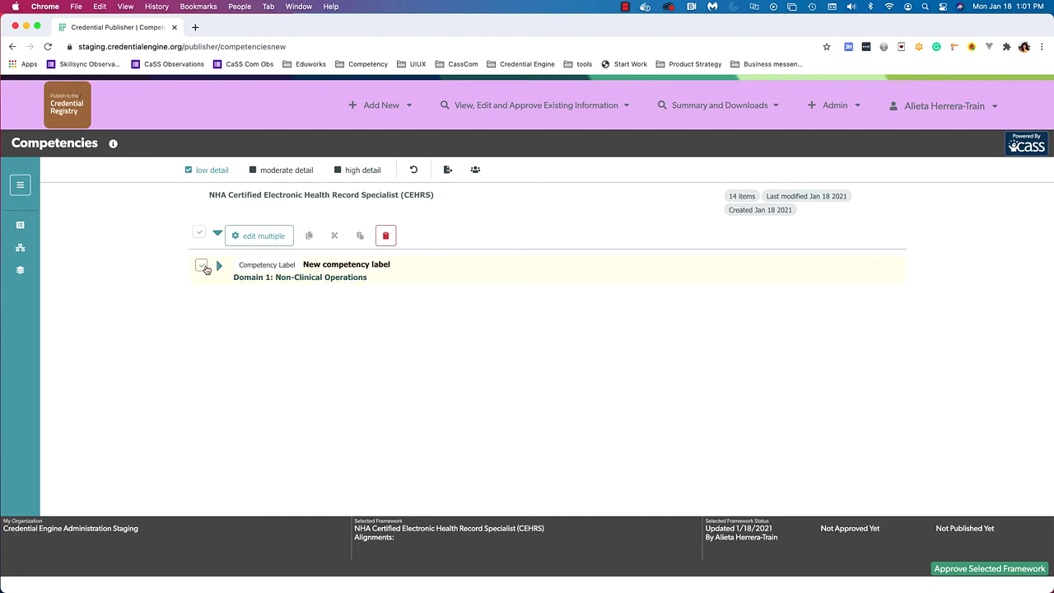
left_click(199, 233)
left_click(221, 267)
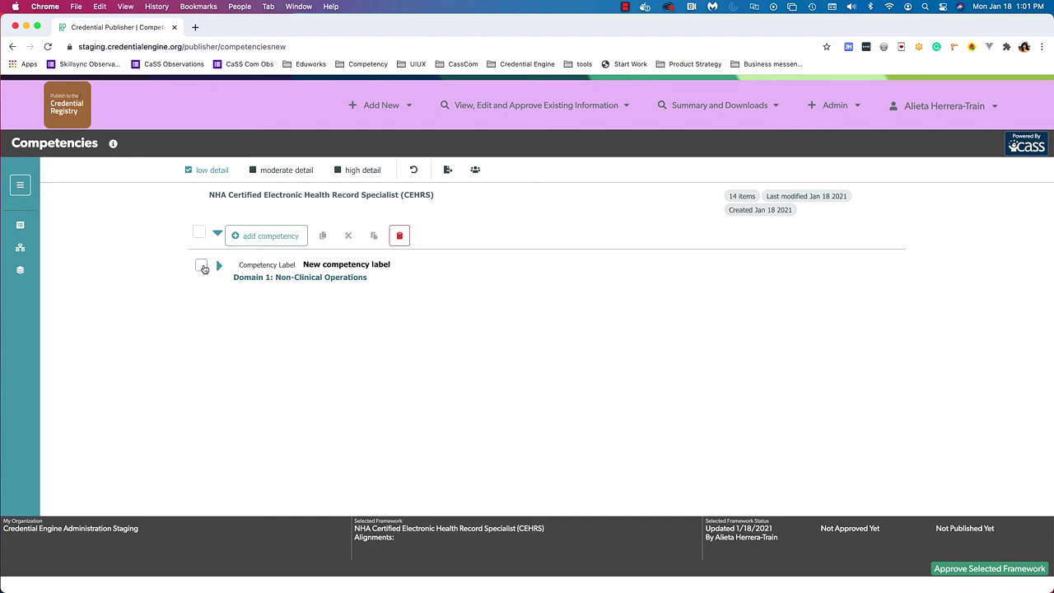
- Paste the copied "Verify patient identifiers" competency as a child of "Provide support to patients regarding their use of patient portals"
scroll(305, 424, "down", 4)
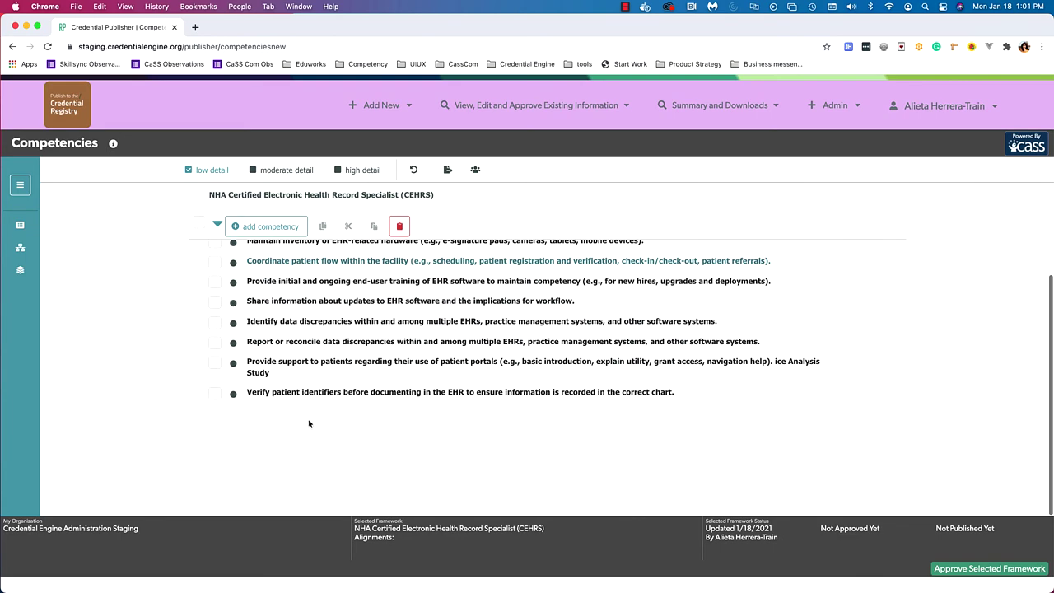
left_click(215, 363)
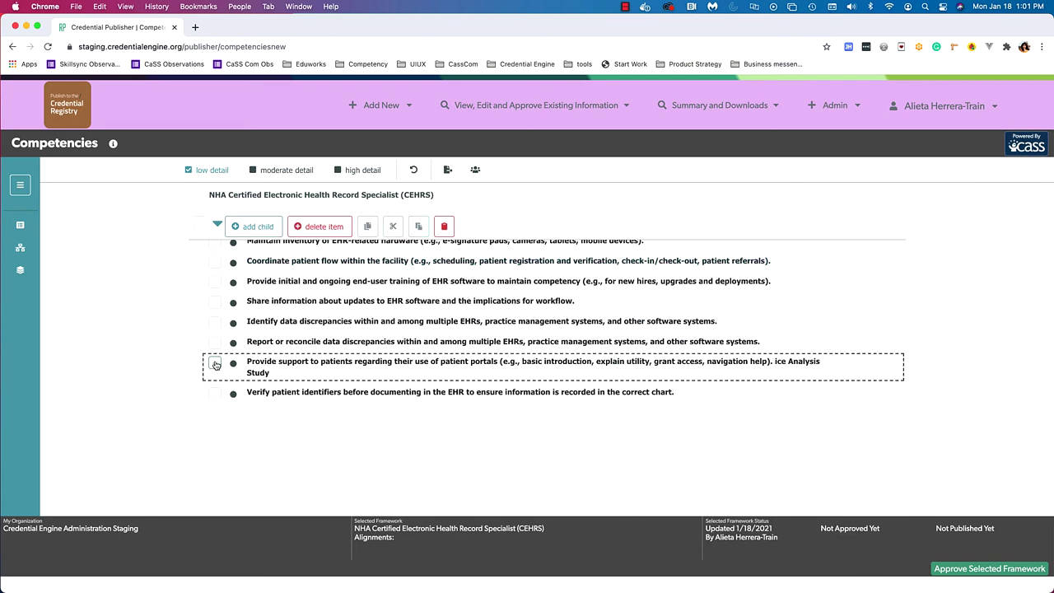
left_click(418, 227)
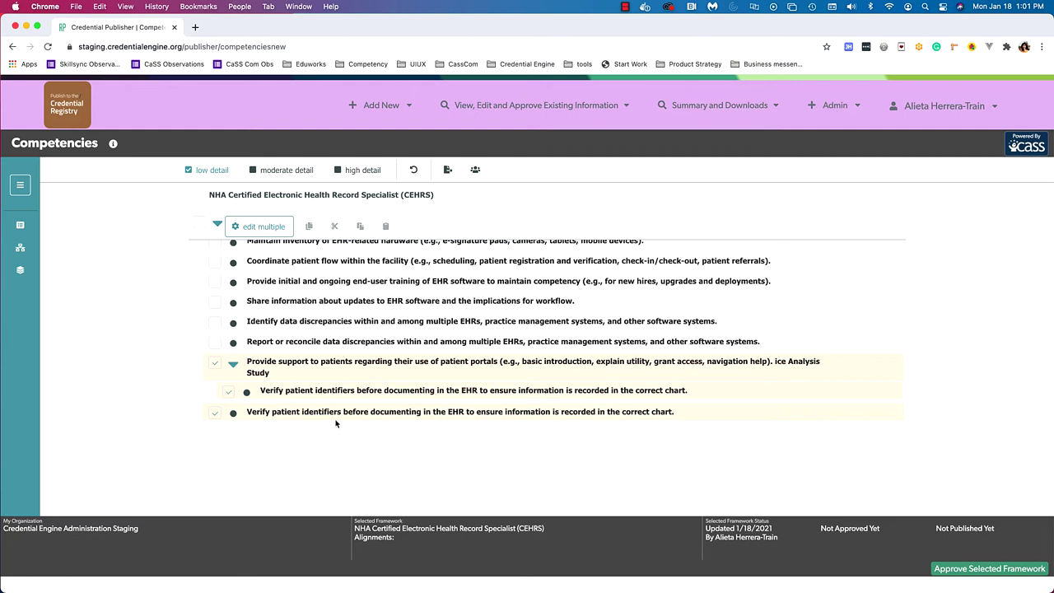
left_click(265, 414)
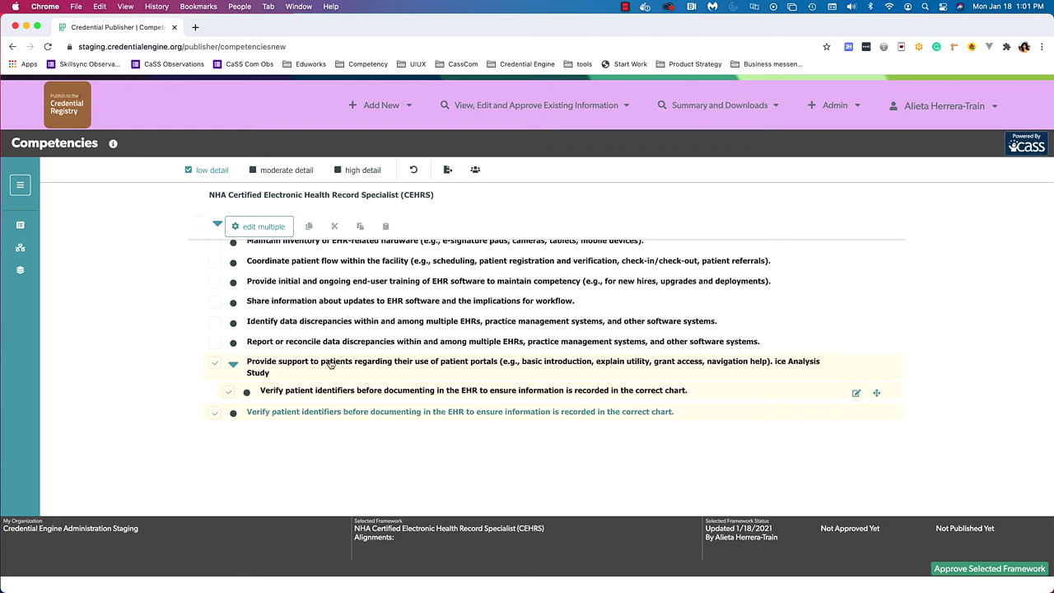
- Undo the paste and deselect the "Provide support to patients" and "Verify patient identifiers" competencies
left_click(412, 171)
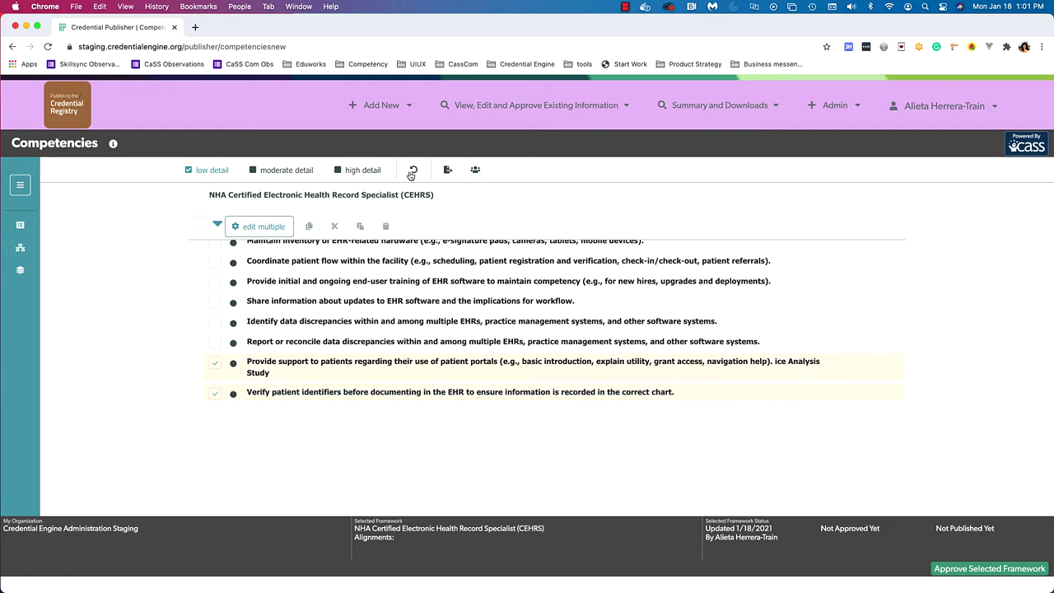
left_click(346, 373)
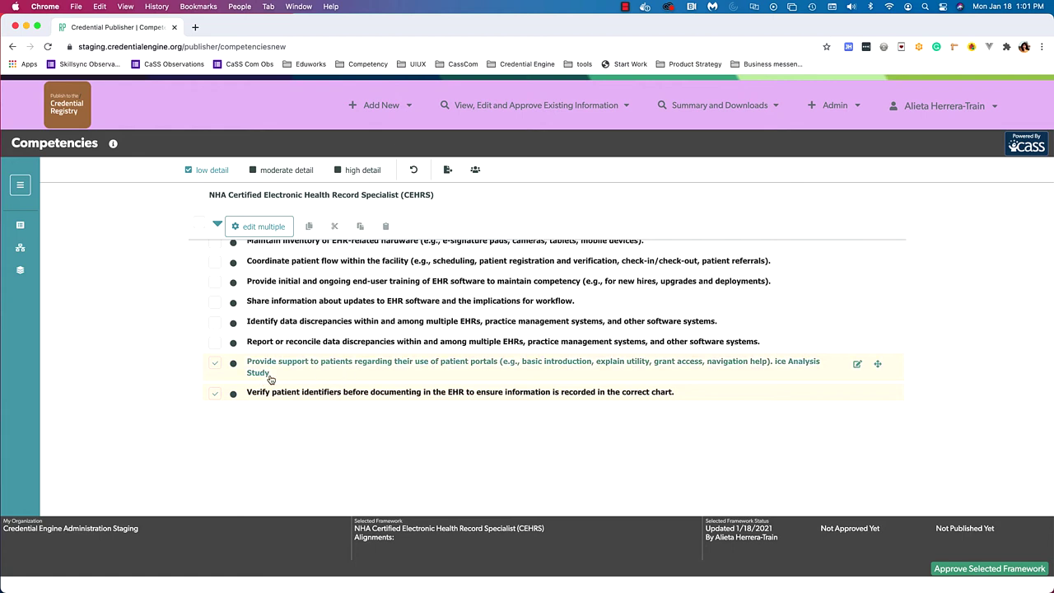
left_click(215, 365)
left_click(215, 395)
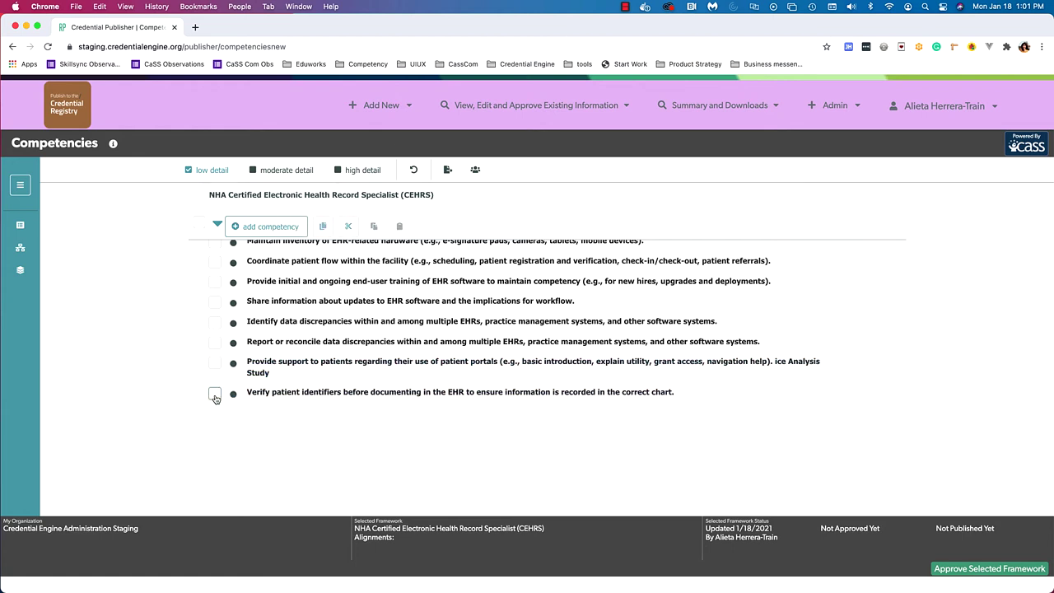
- Cut the "Verify patient identifiers" competency and paste it as a child of "Coordinate patient flow within the facility"
left_click(215, 396)
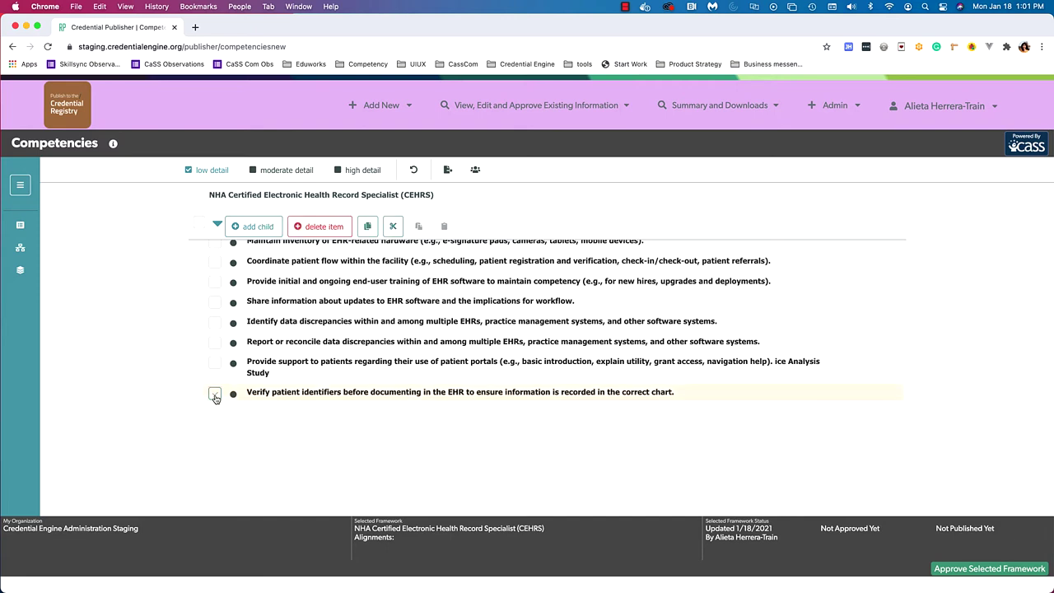
left_click(392, 229)
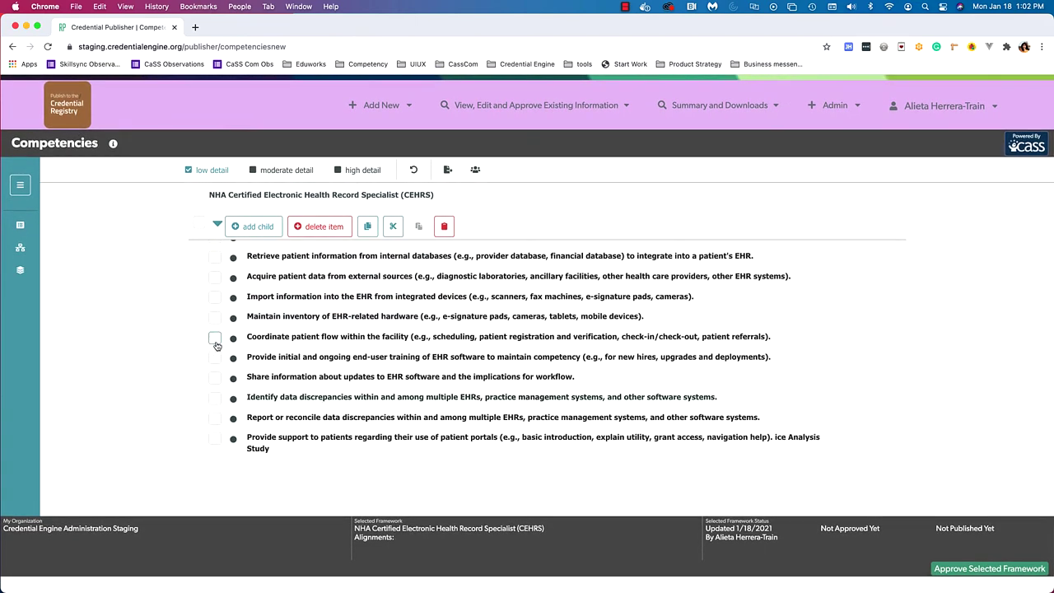
left_click(214, 339)
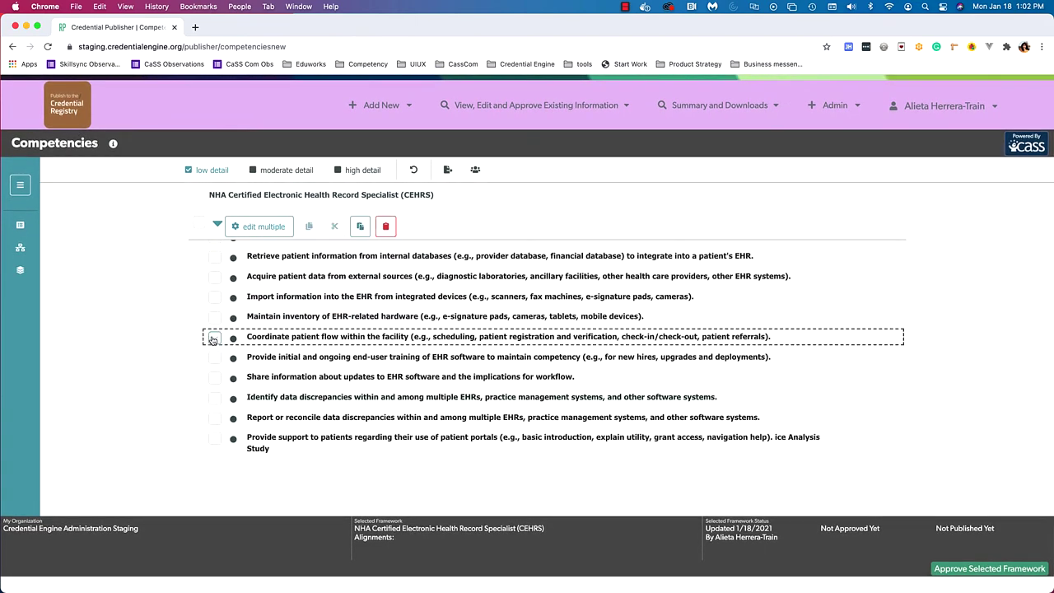
left_click(359, 228)
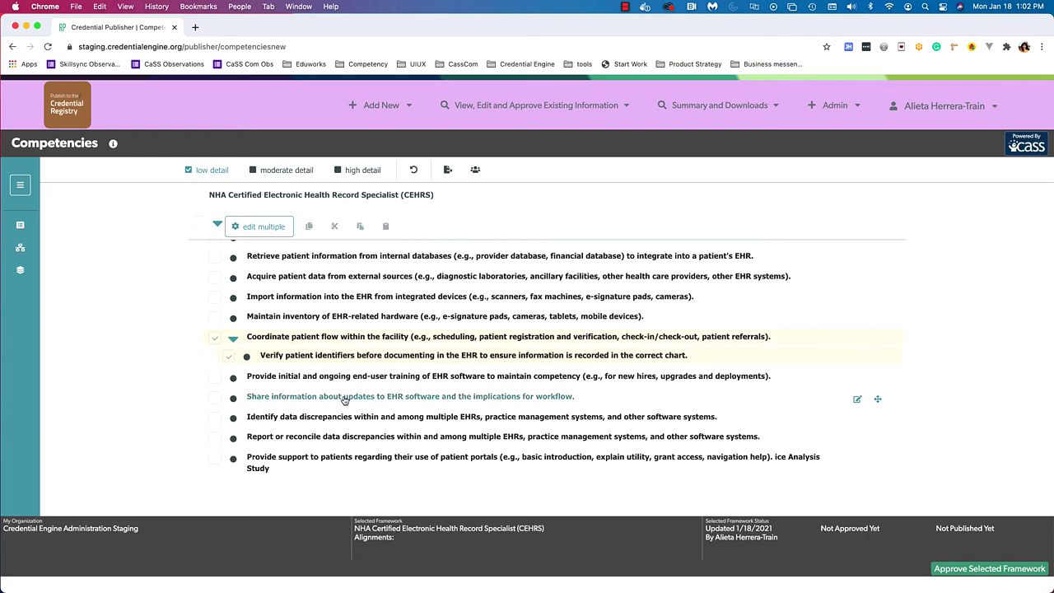
- Undo moving the "Verify patient identifiers" competency and deselect "Coordinate patient flow within the facility"
left_click(230, 357)
left_click(413, 170)
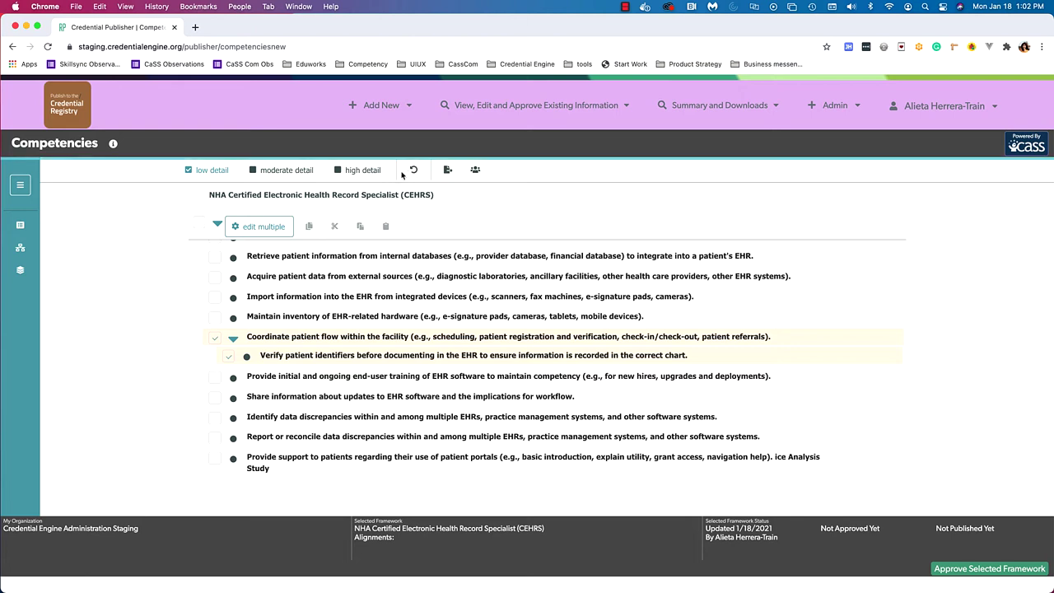
left_click(214, 341)
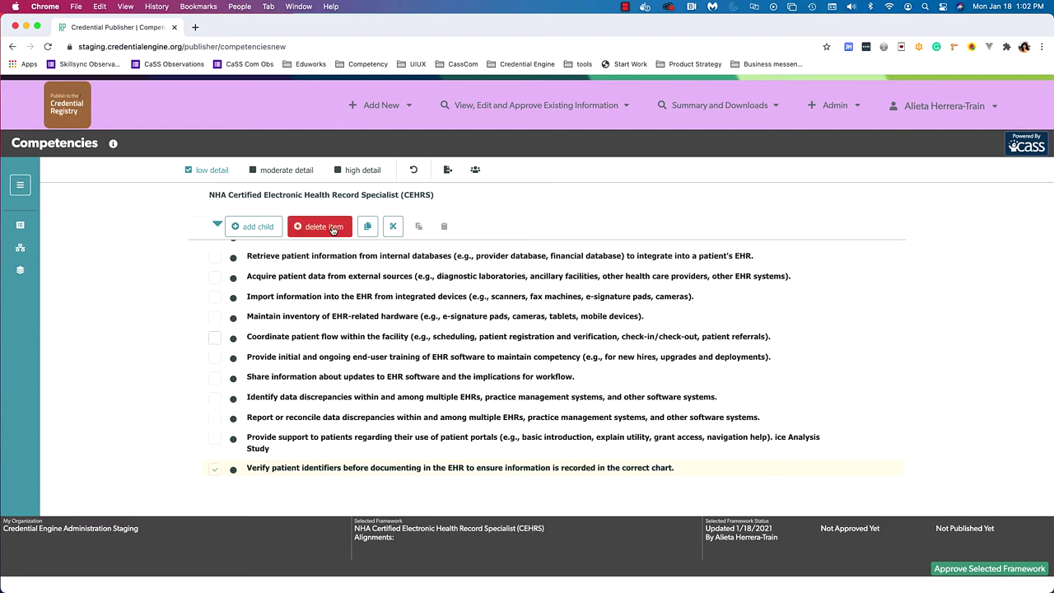
- Create a new child competency under "Verify patient identifiers before documenting in the EHR"
scroll(255, 229, "up", 1)
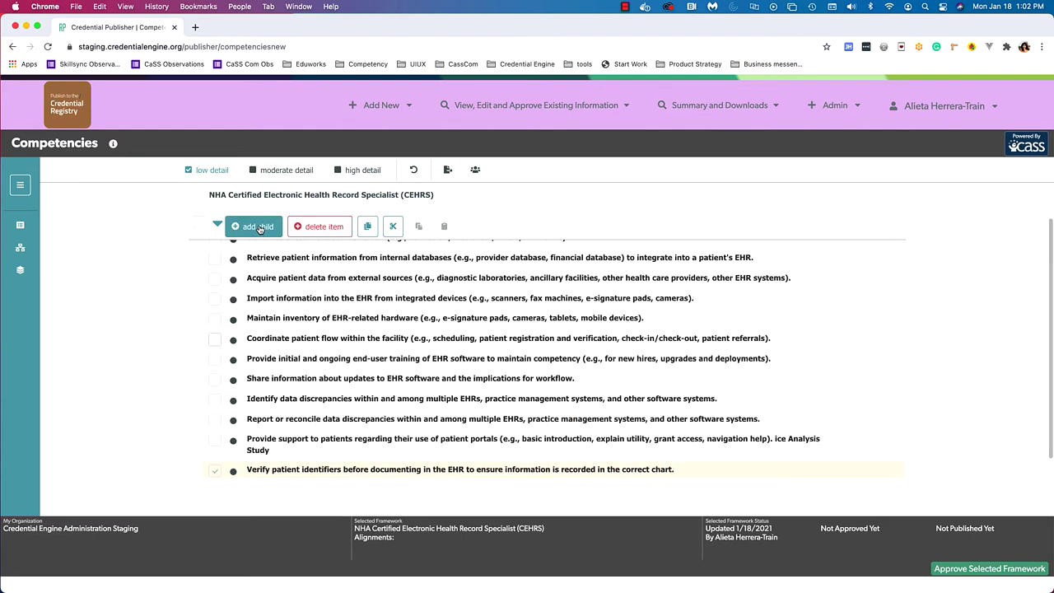
scroll(260, 228, "up", 1)
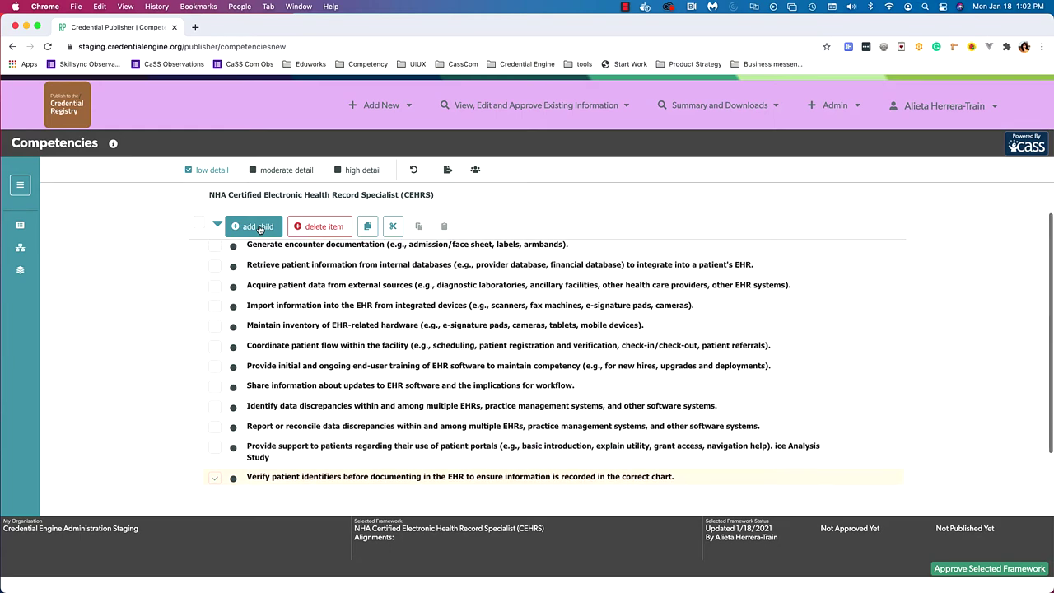
left_click(260, 228)
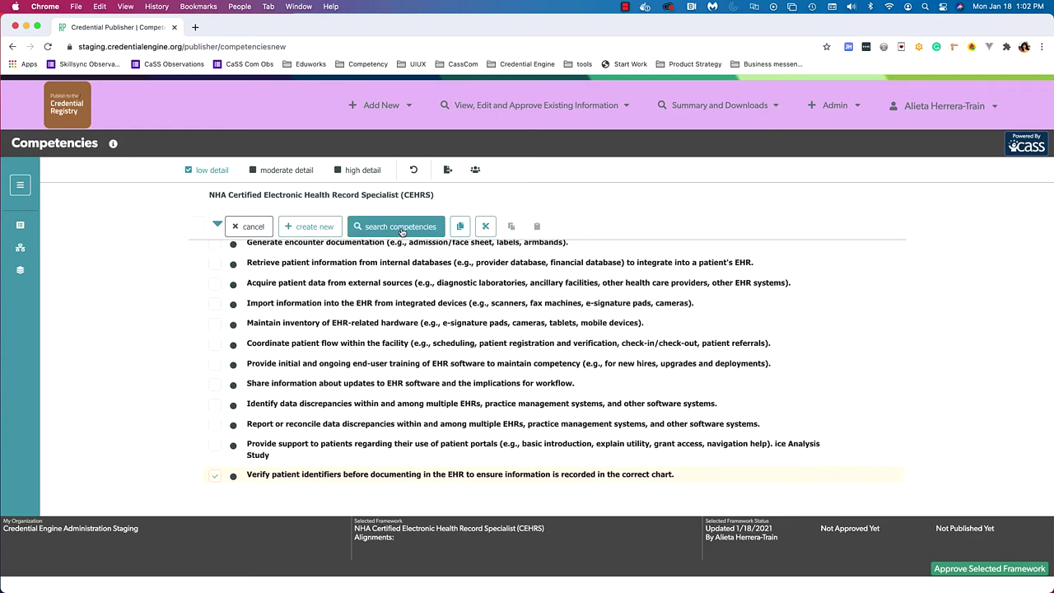
scroll(401, 231, "up", 1)
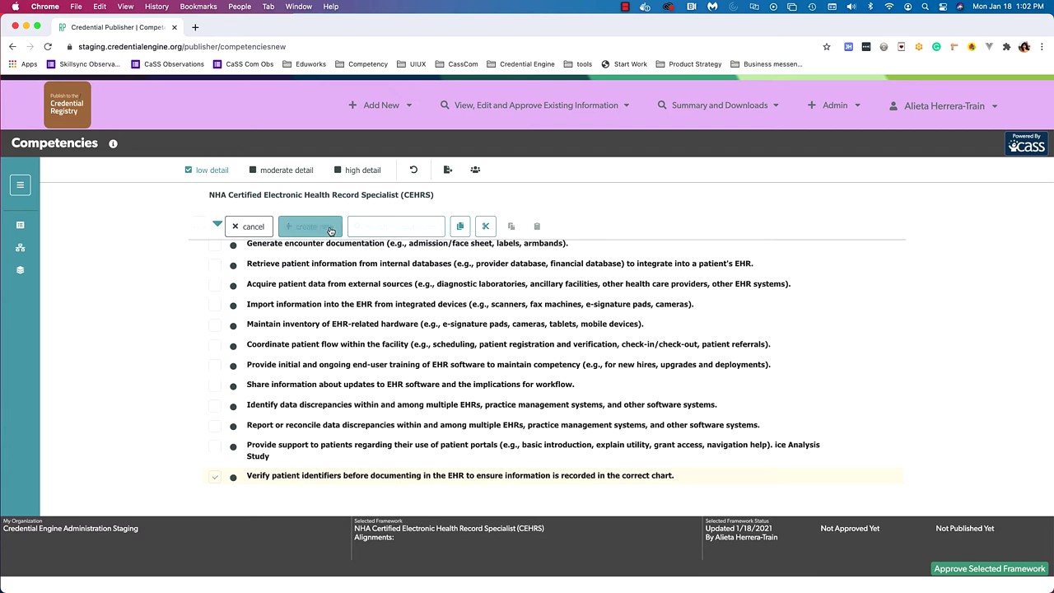
scroll(324, 231, "down", 1)
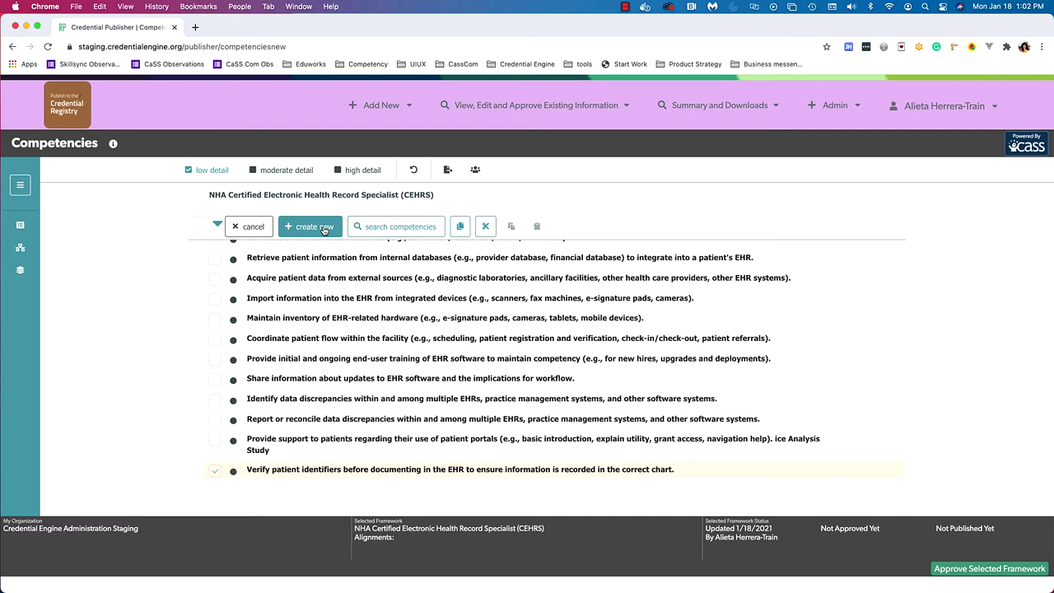
left_click(325, 230)
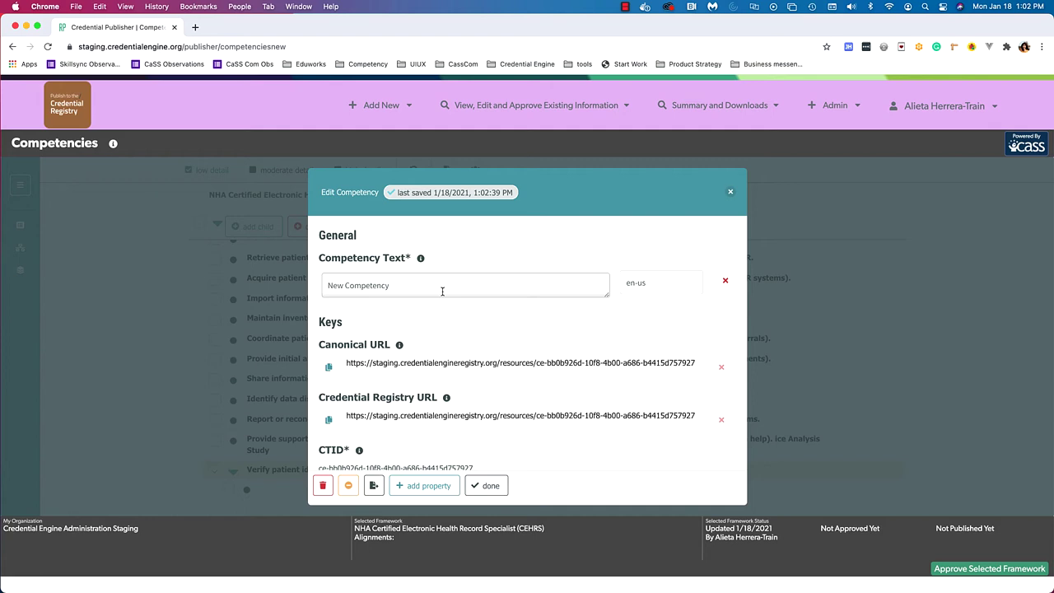
- Replace the new child's competency text with "Child competency" and finish editing
triple_click(442, 291)
key("BackSpace")
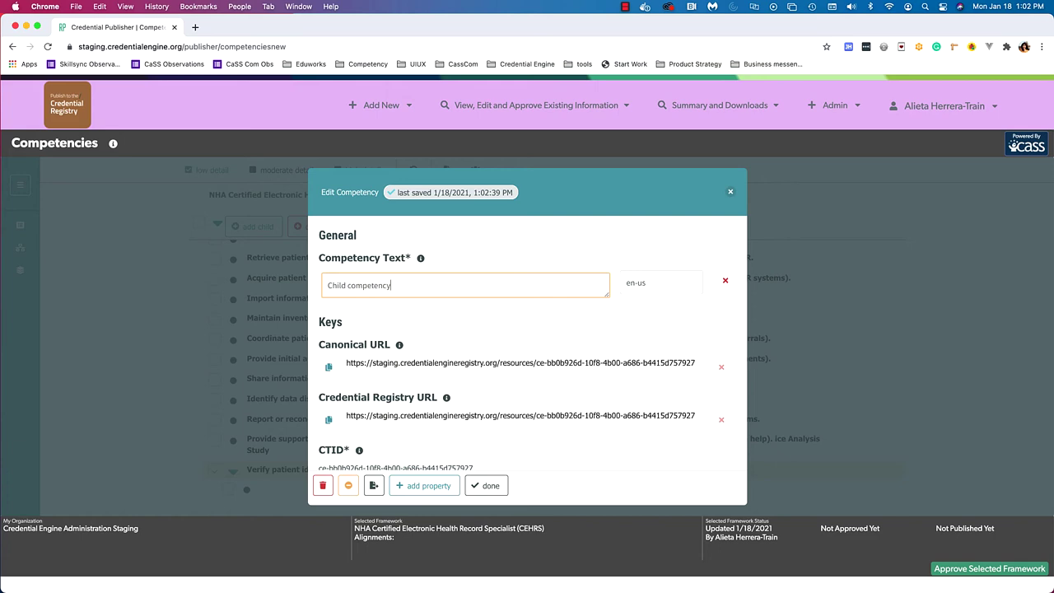
left_click(488, 486)
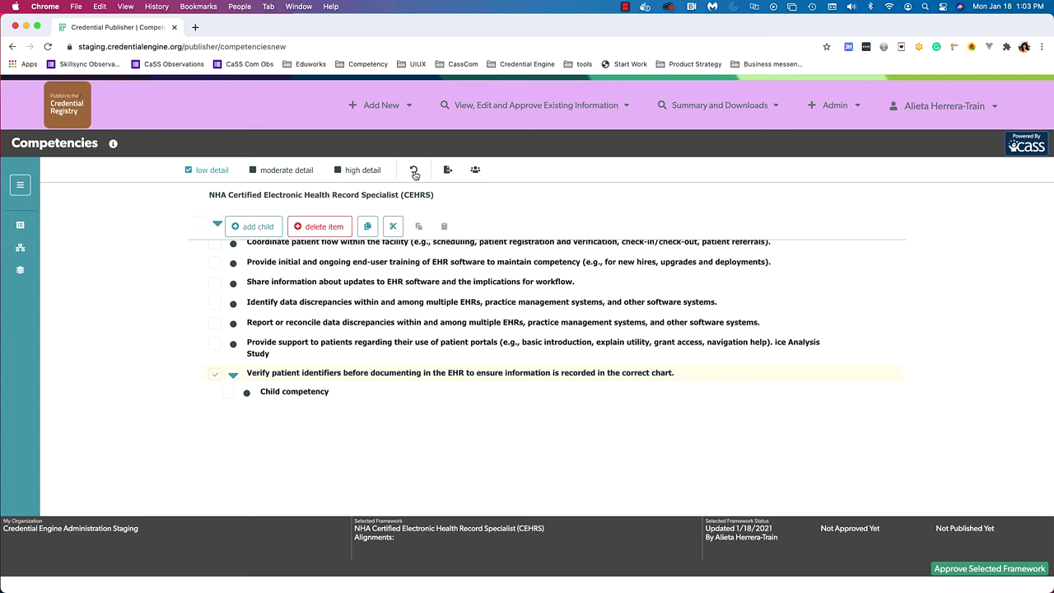
- Undo the child competency's text change, and collapse and re-expand its parent "Verify patient identifiers" competency
left_click(414, 171)
scroll(304, 487, "up", 2)
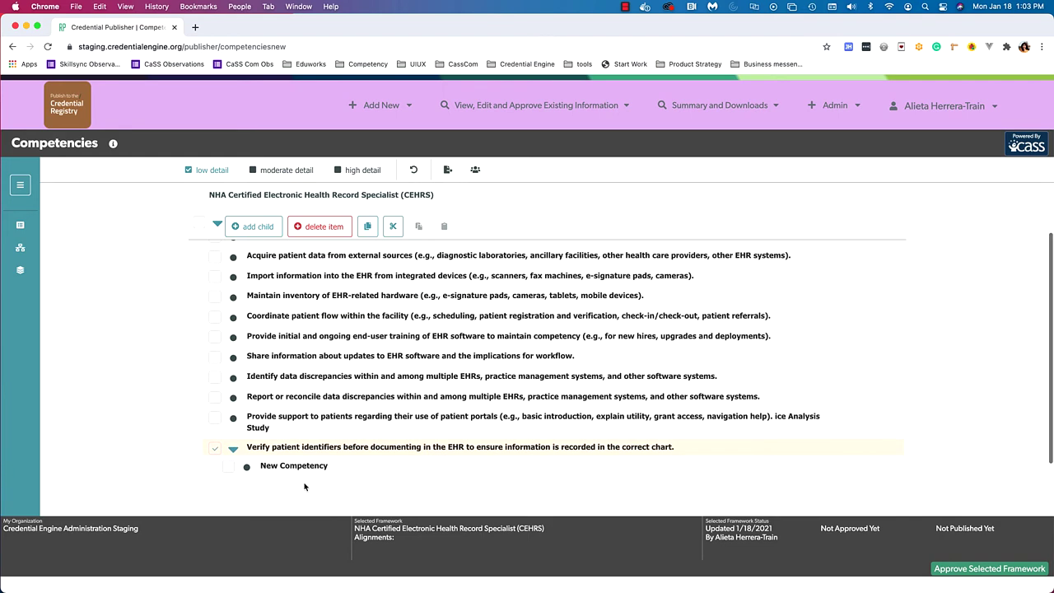
left_click(231, 449)
left_click(232, 450)
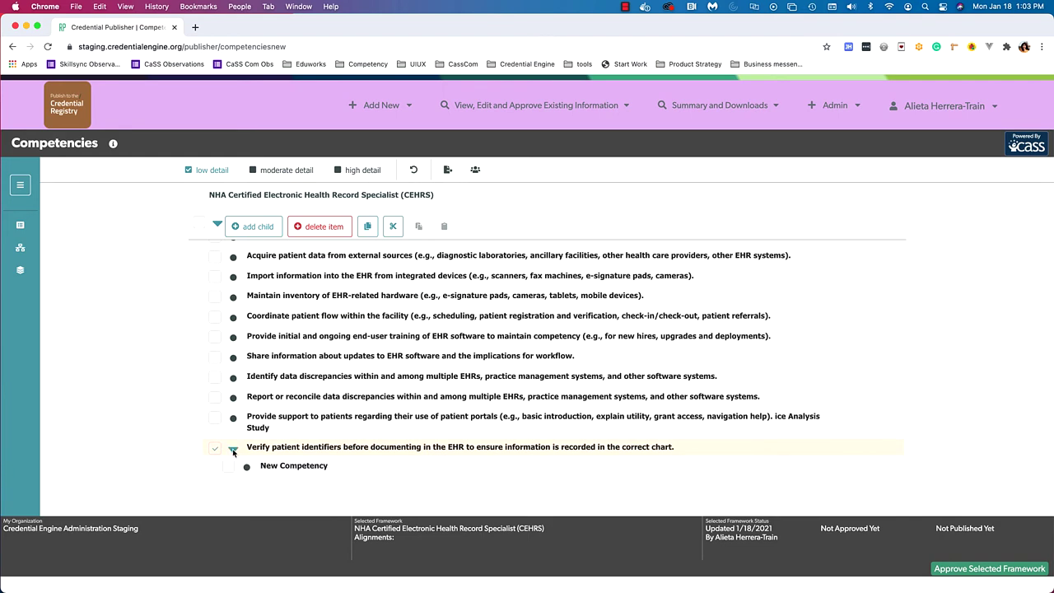
- Undo adding the new child competency under "Verify patient identifiers before documenting in the EHR" and leave that competency deselected
left_click(215, 449)
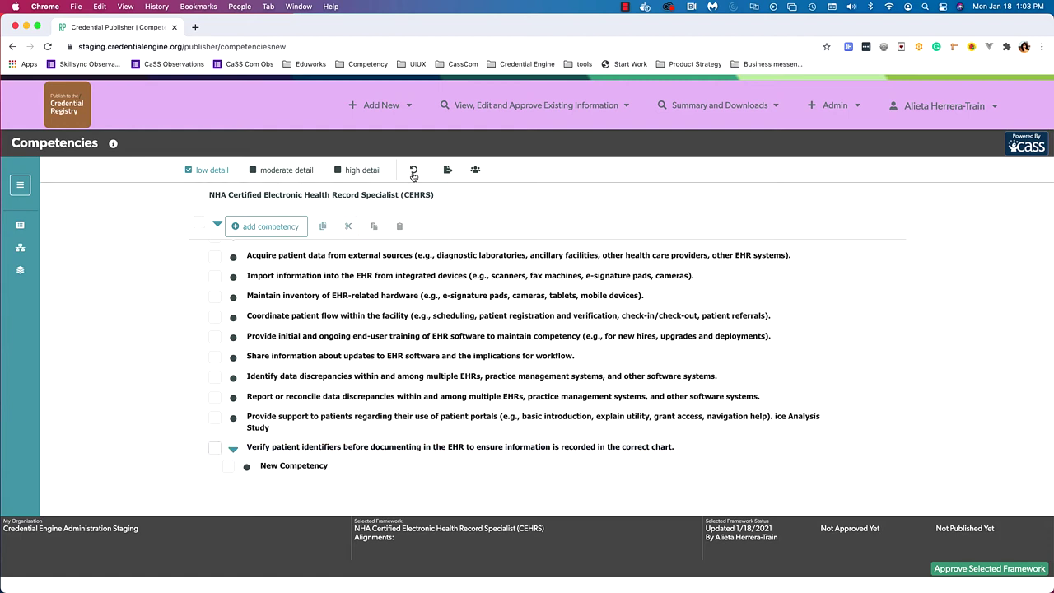
left_click(420, 170)
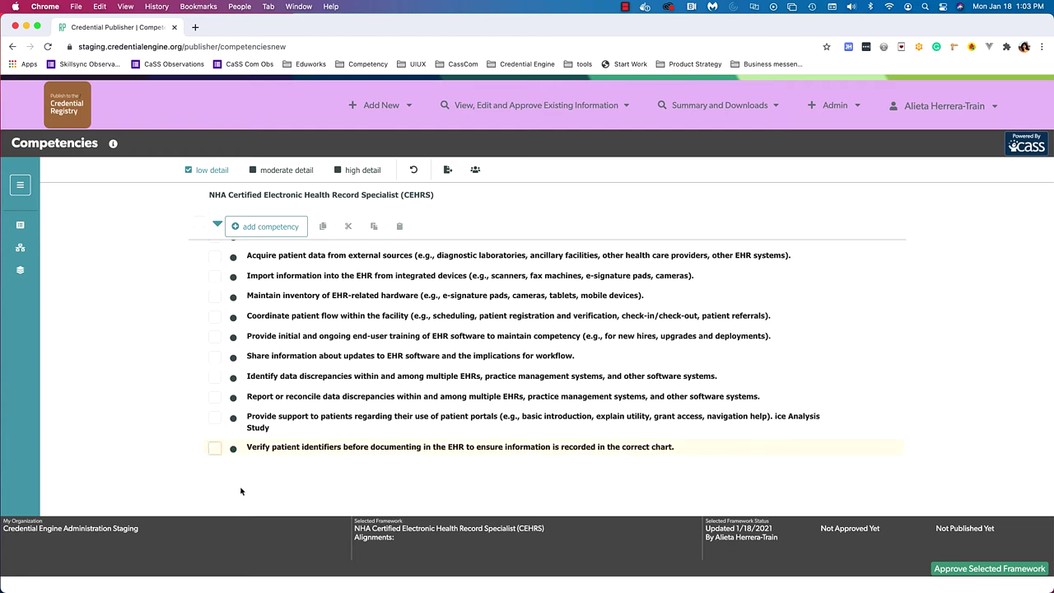
left_click(220, 453)
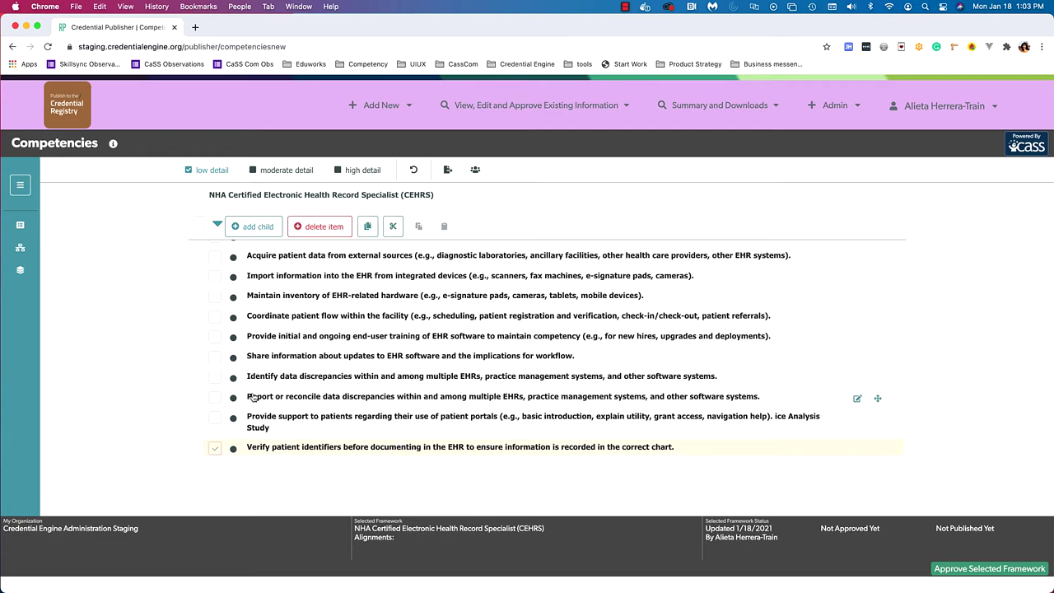
left_click(215, 449)
- Create a new top-level competency in the CEHRS framework with the competency text "My new competency"
scroll(239, 371, "up", 1)
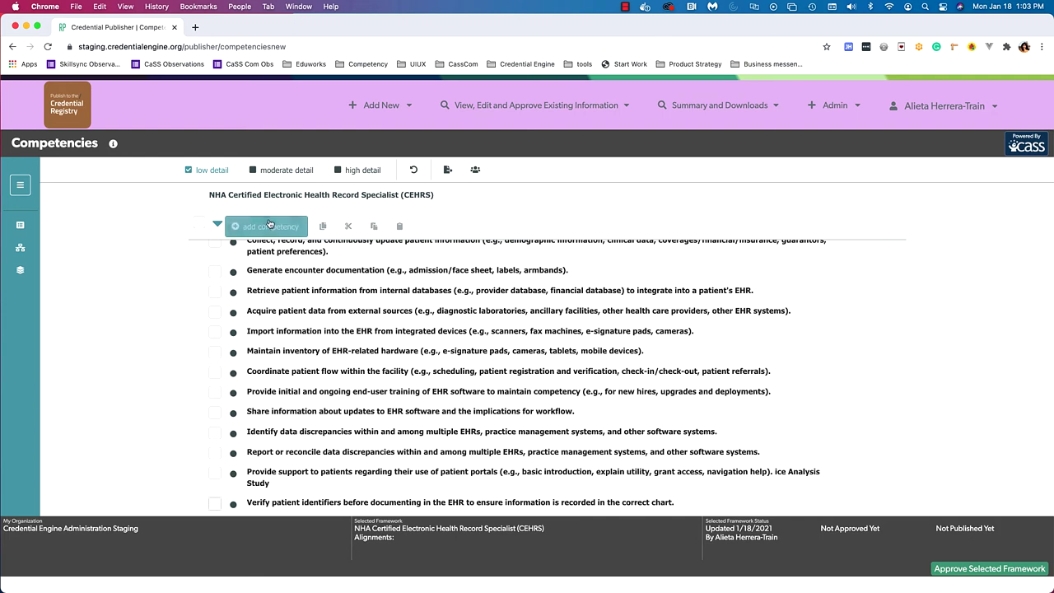
left_click(269, 224)
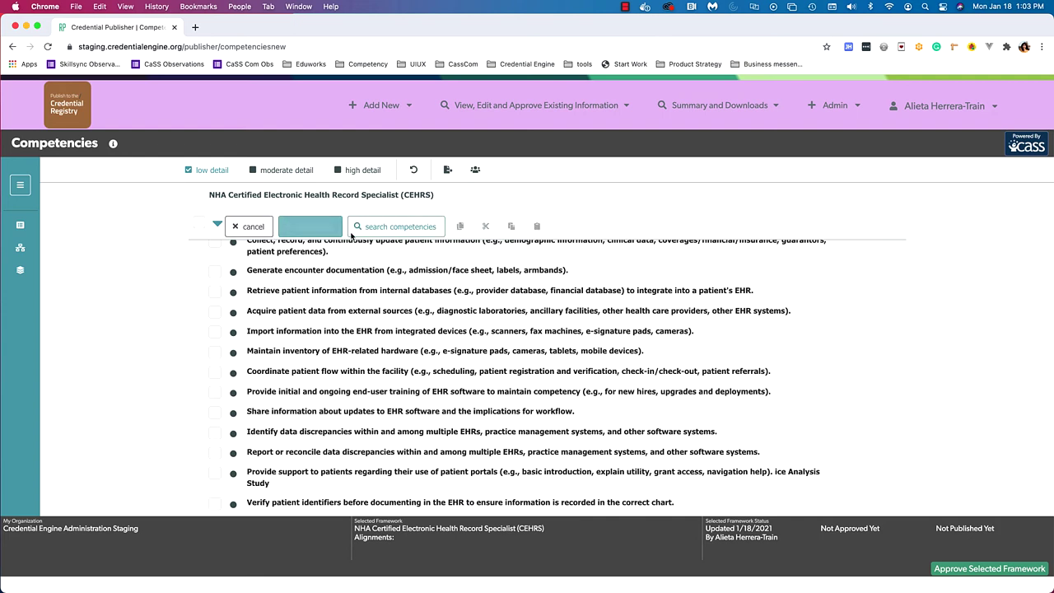
left_click(314, 227)
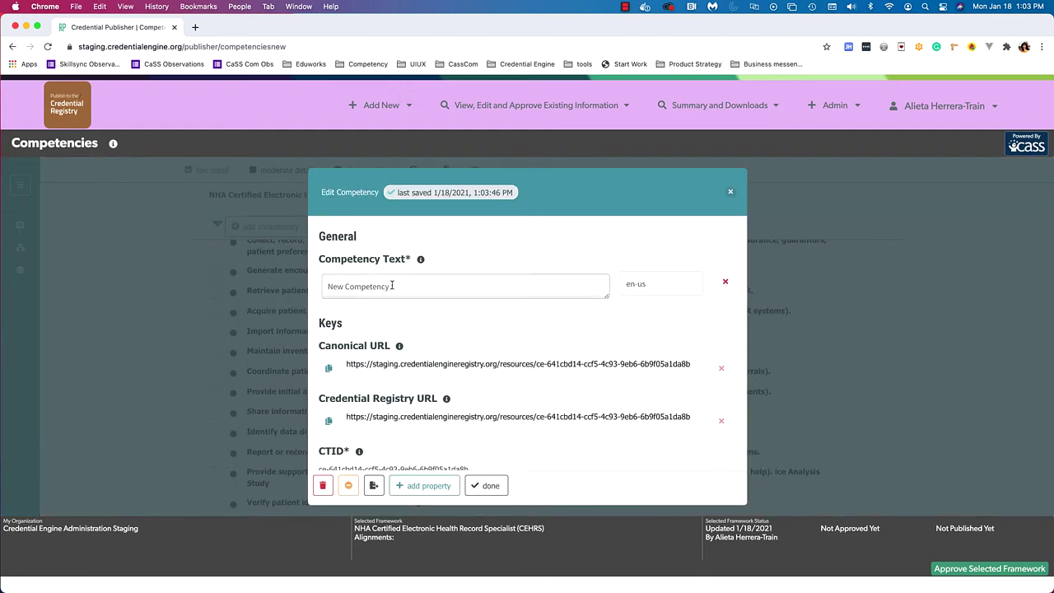
left_click(393, 286)
type("M")
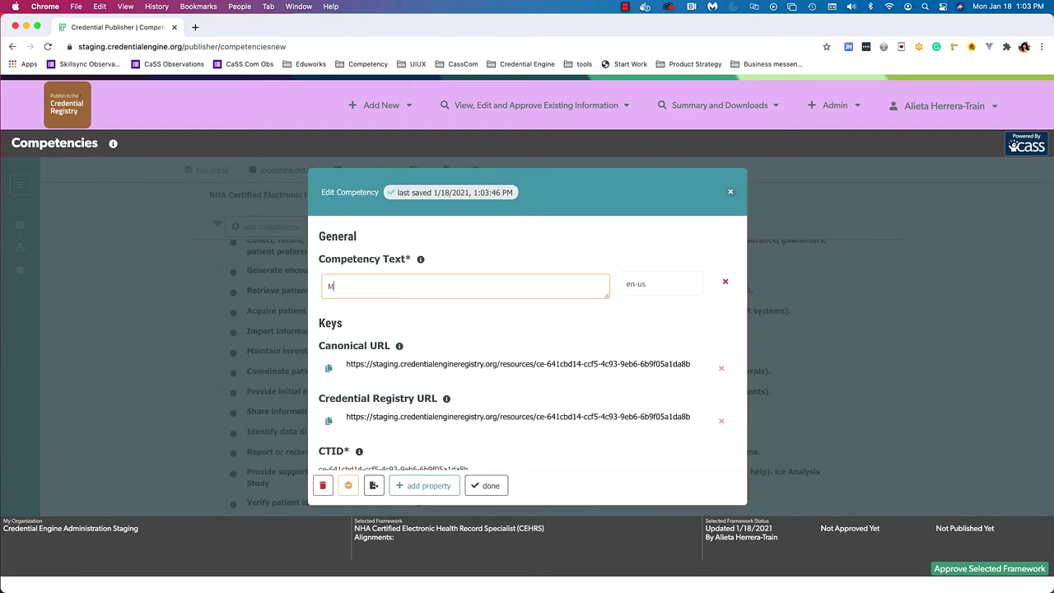
type("y new competency")
left_click(485, 485)
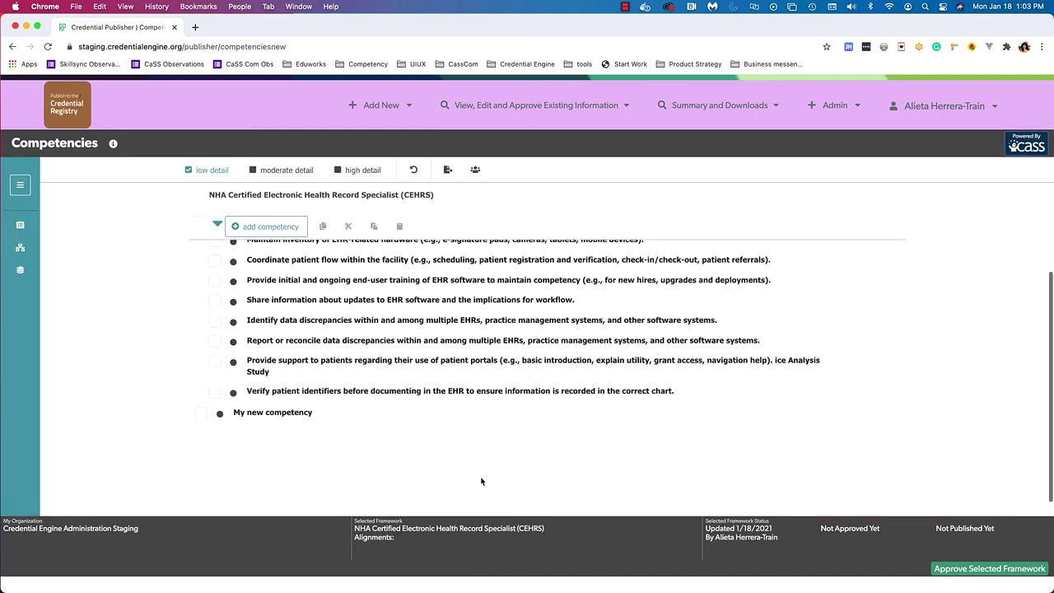
- Collapse "Domain 1: Non-Clinical Operations", and select and deselect "My new competency"
scroll(482, 481, "down", 1)
scroll(282, 442, "up", 5)
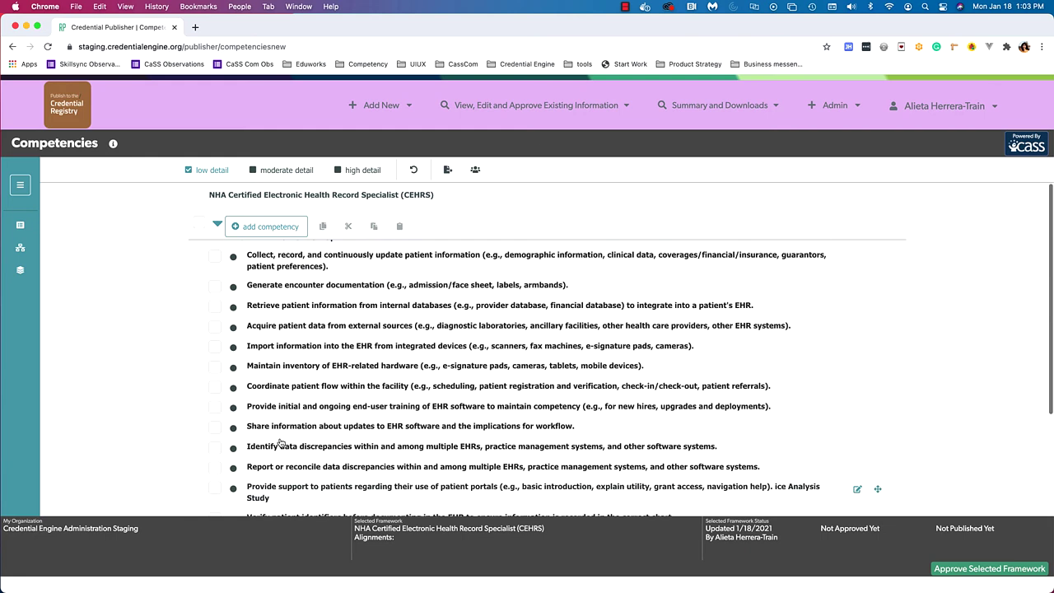
left_click(220, 266)
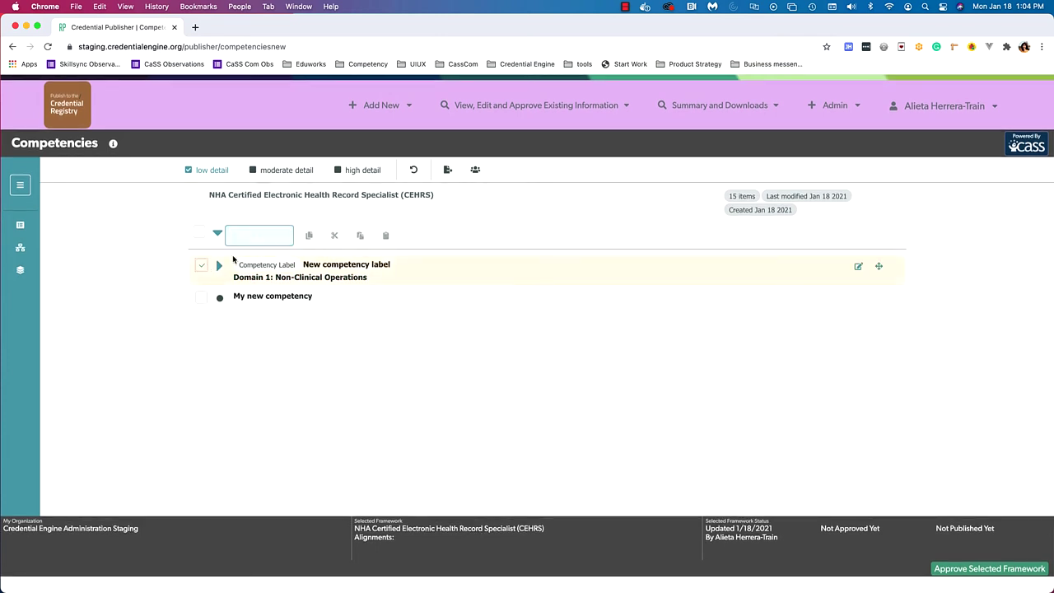
left_click(201, 297)
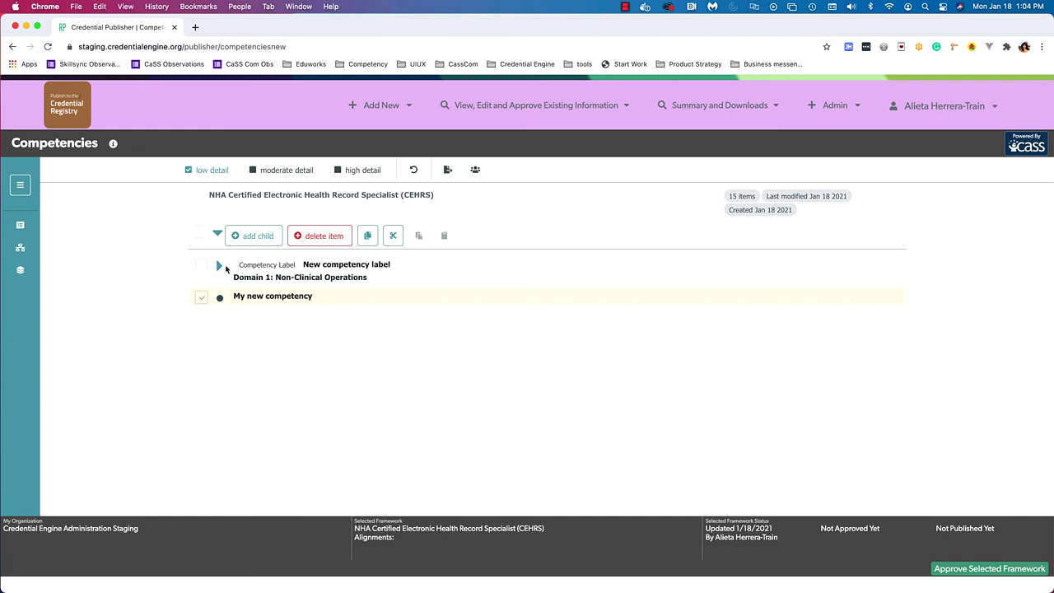
left_click(254, 236)
left_click(201, 296)
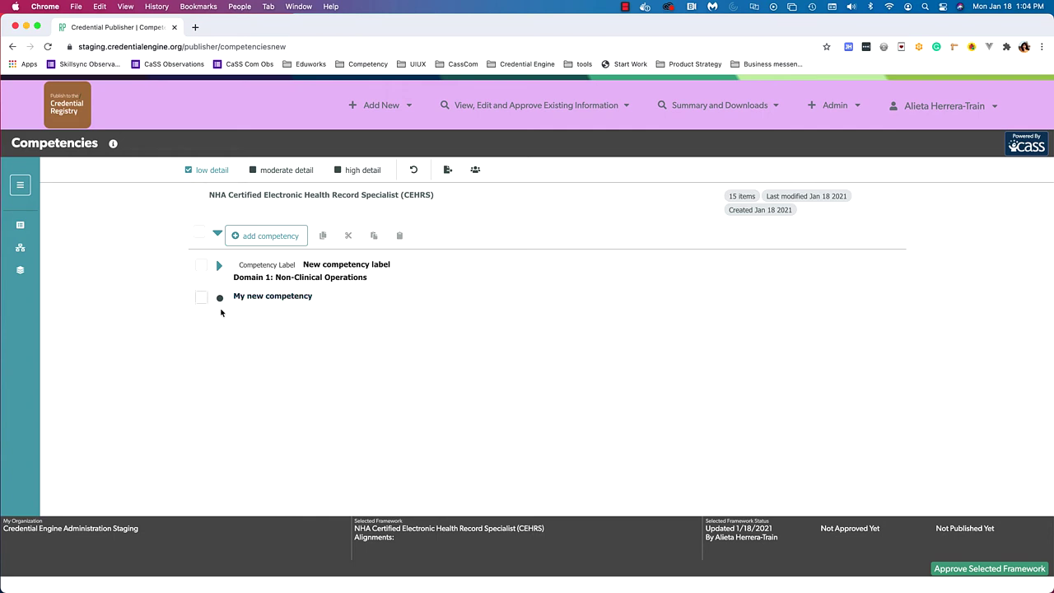
- Undo the text change and the creation of the new top-level competency
left_click(415, 171)
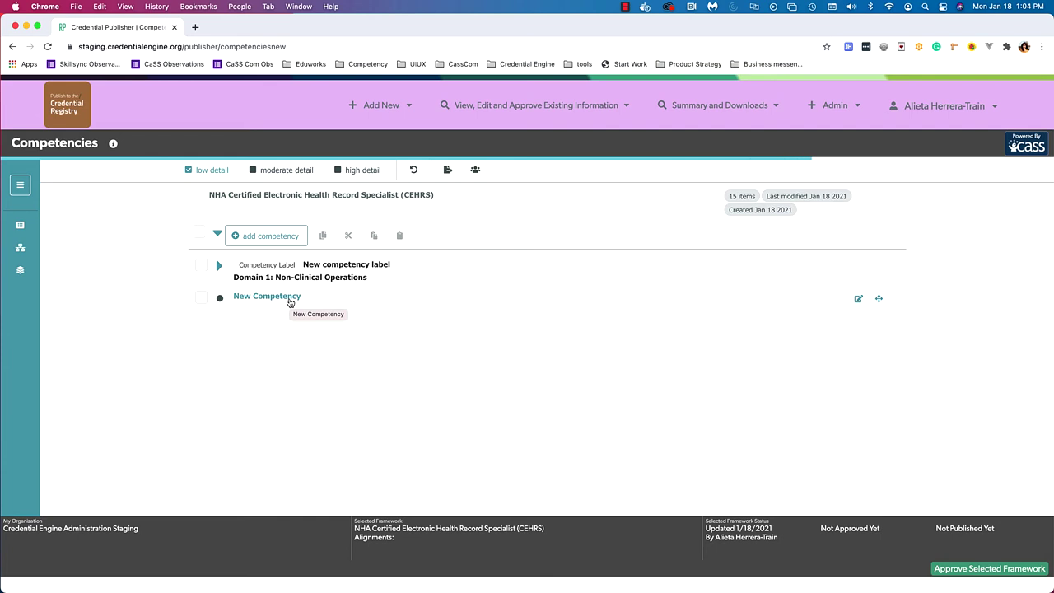
left_click(413, 169)
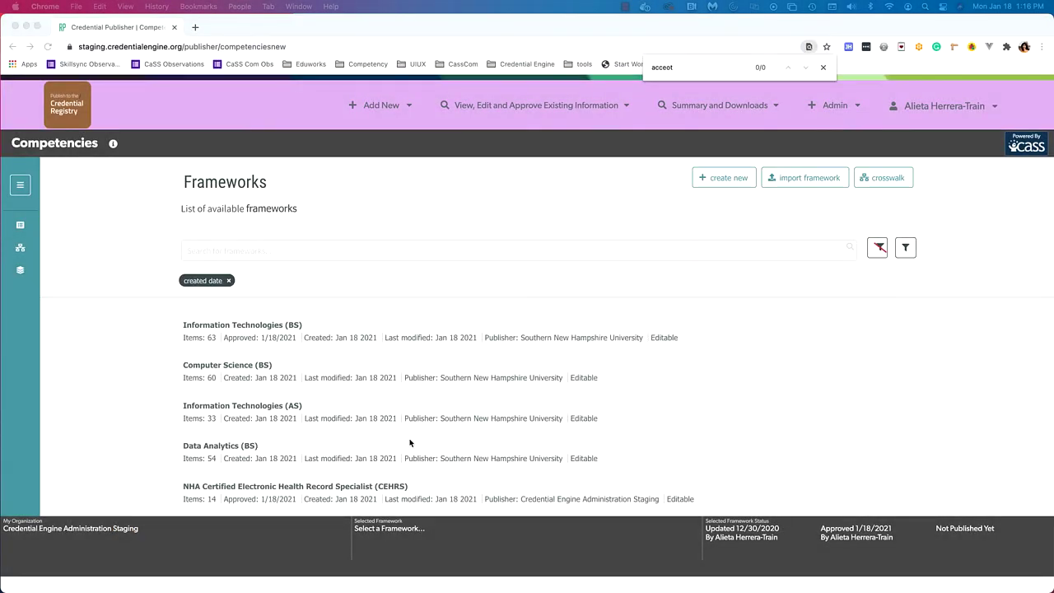
- Dismiss the browser's page search and start a crosswalk between frameworks
left_click(823, 68)
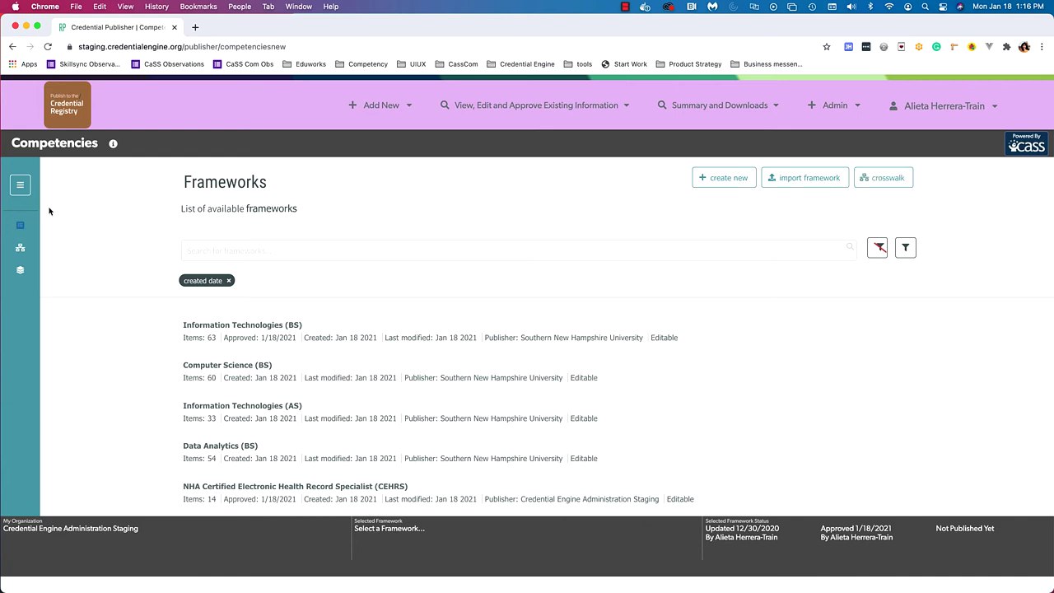
left_click(19, 185)
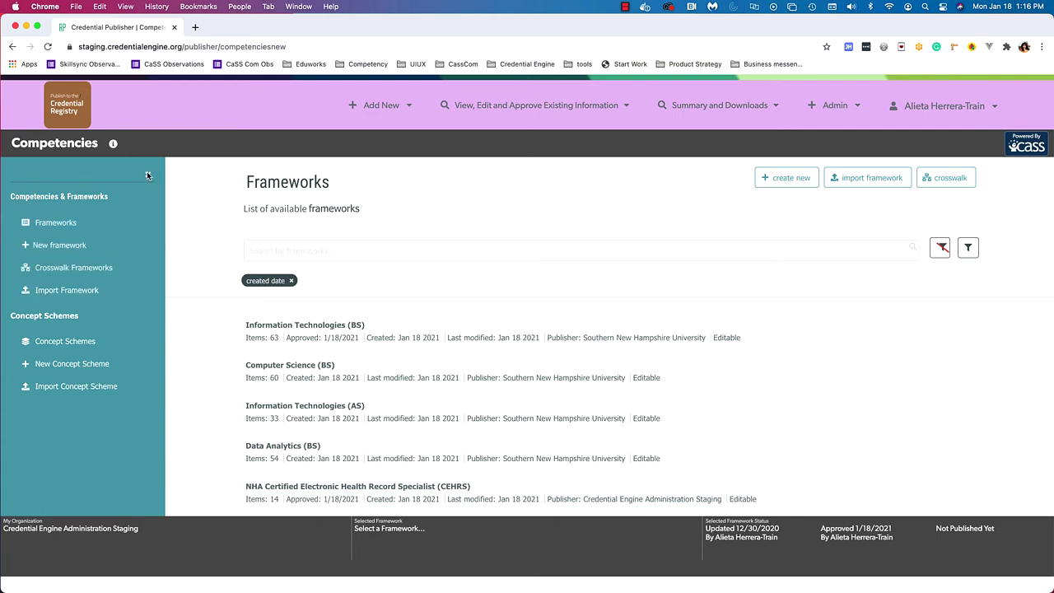
left_click(148, 175)
left_click(866, 175)
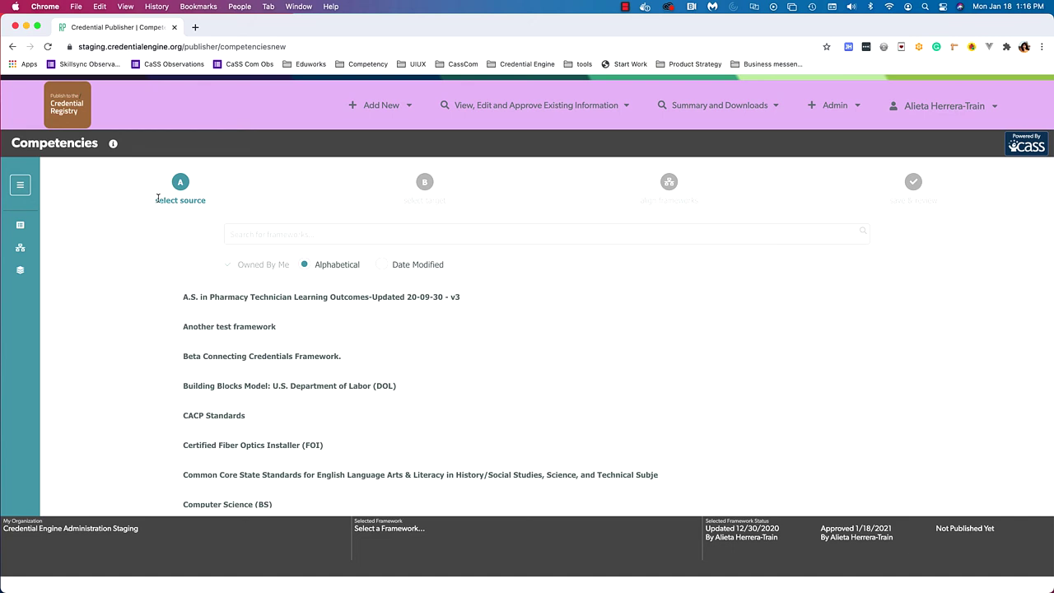
- Search the frameworks for "Design" and choose "Education Design Lab 21st Century Skills" as the crosswalk source
left_click(251, 239)
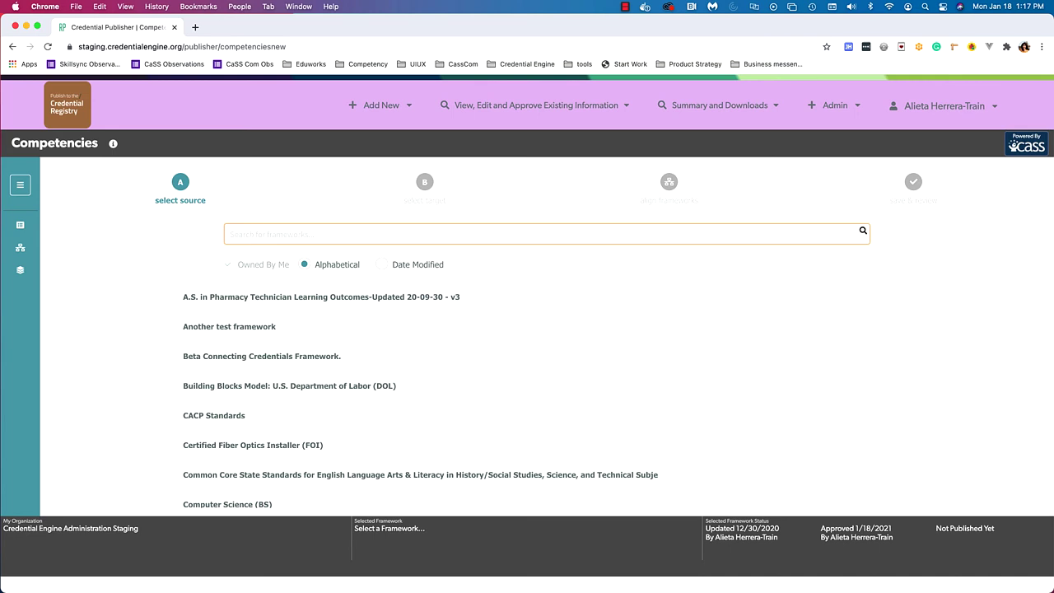
type("Design")
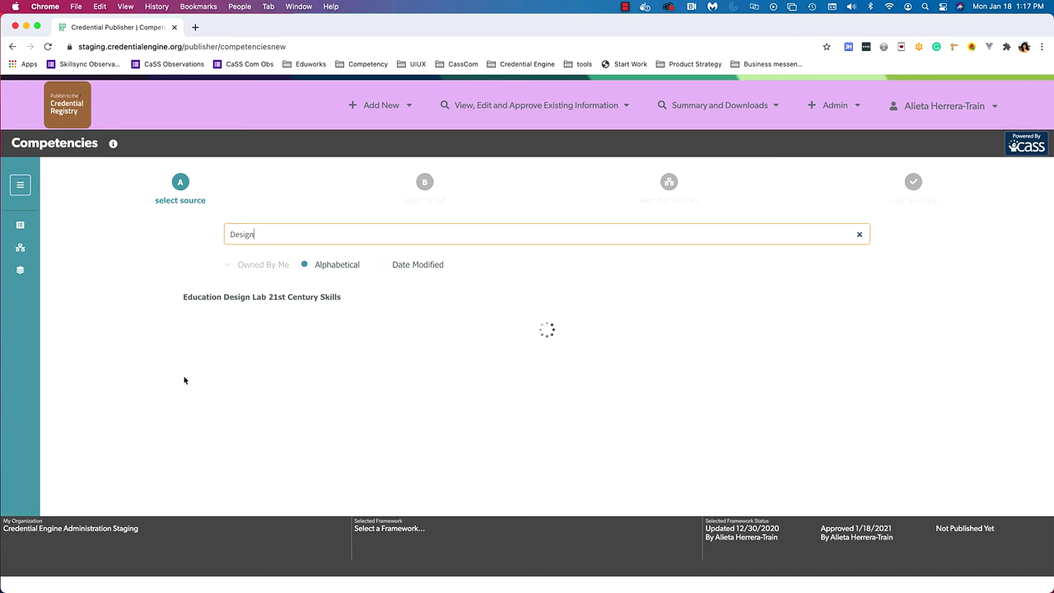
left_click(234, 299)
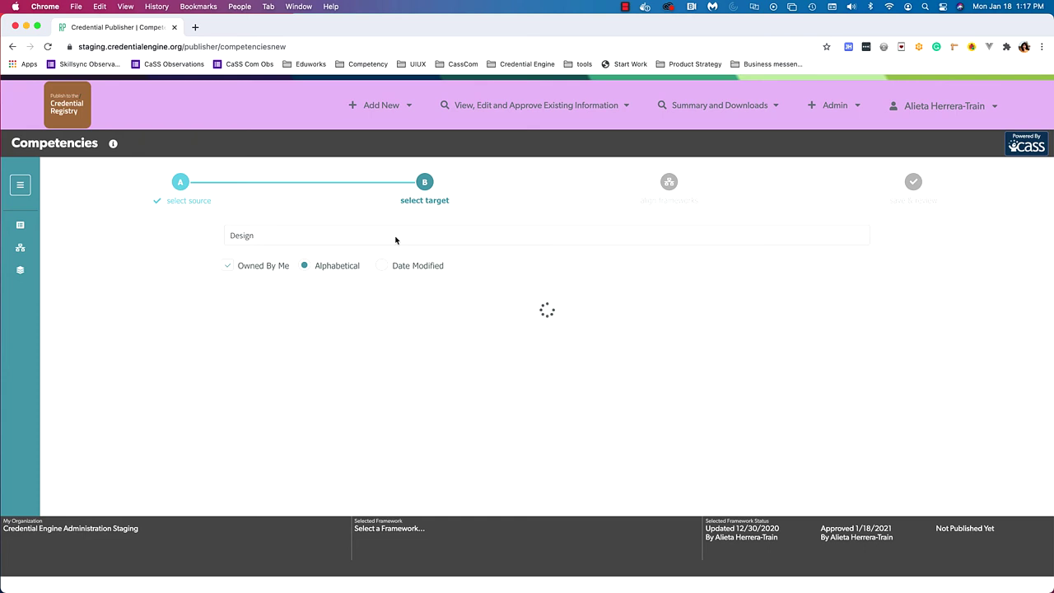
- Search for "Building" and choose "Building Blocks Model: U.S. Department of Labor (DOL)" as the crosswalk target
double_click(245, 237)
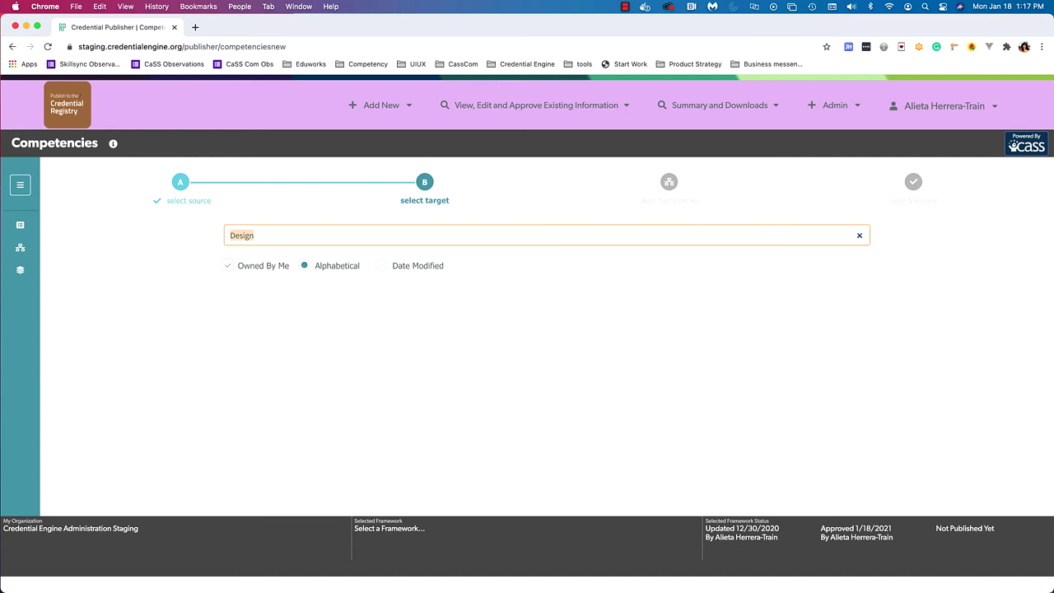
type("Building")
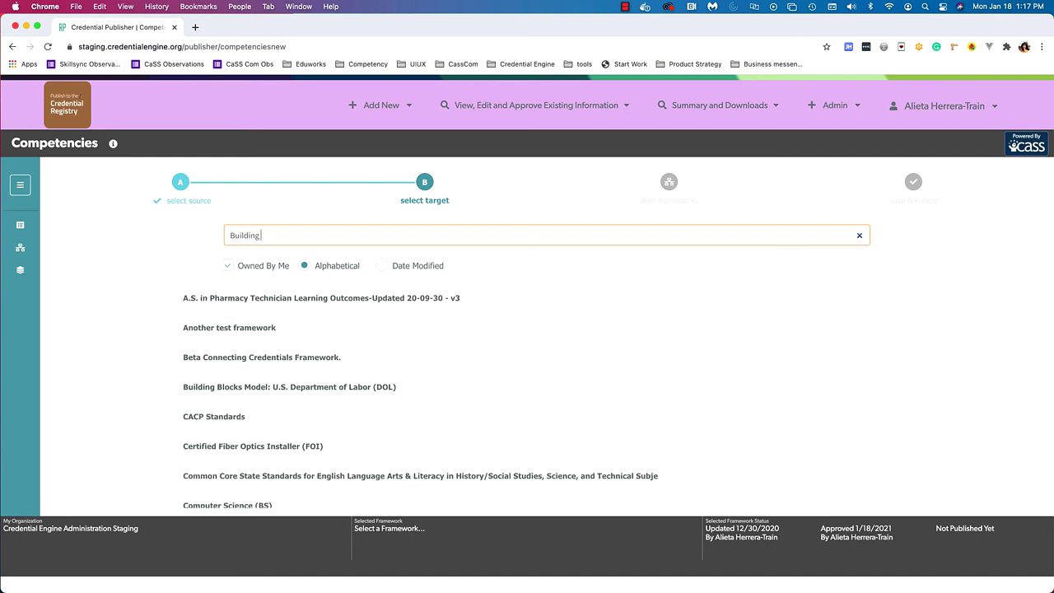
left_click(270, 387)
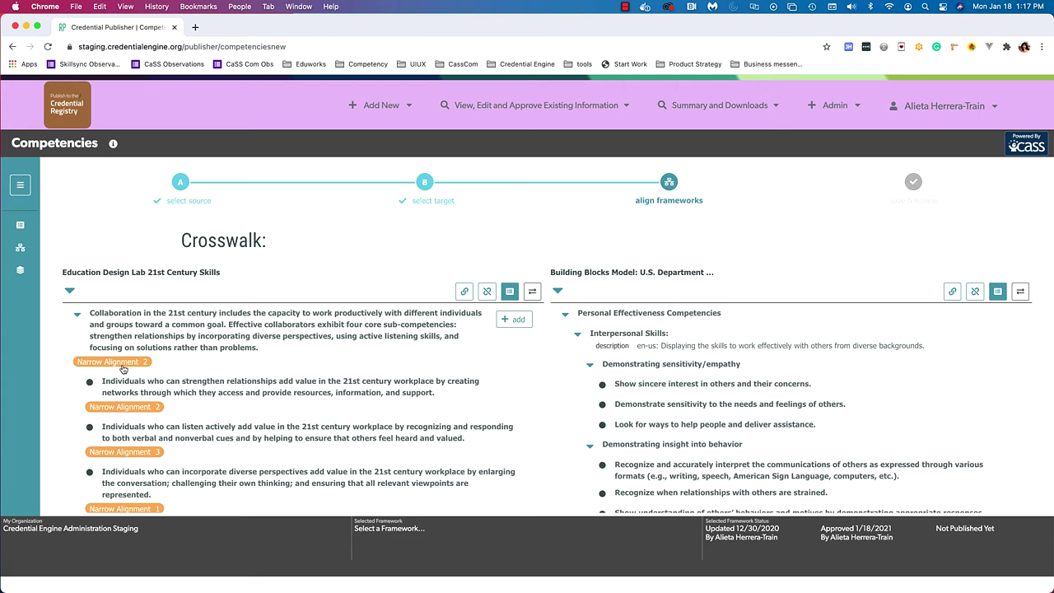
- Examine the existing alignments on the competencies of the Education Design Lab 21st Century Skills source framework
scroll(123, 368, "down", 3)
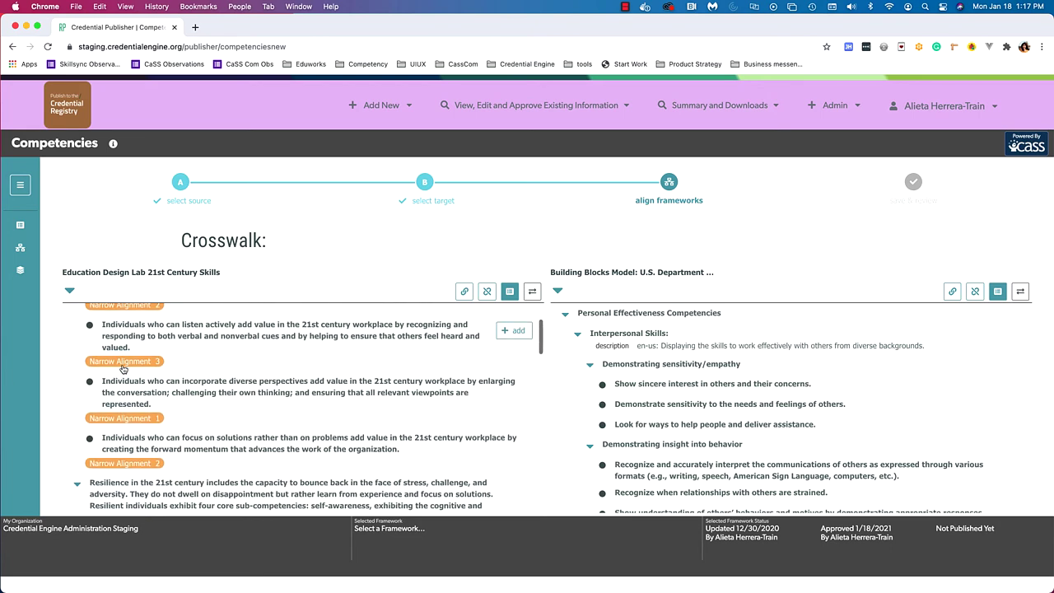
scroll(123, 368, "down", 2)
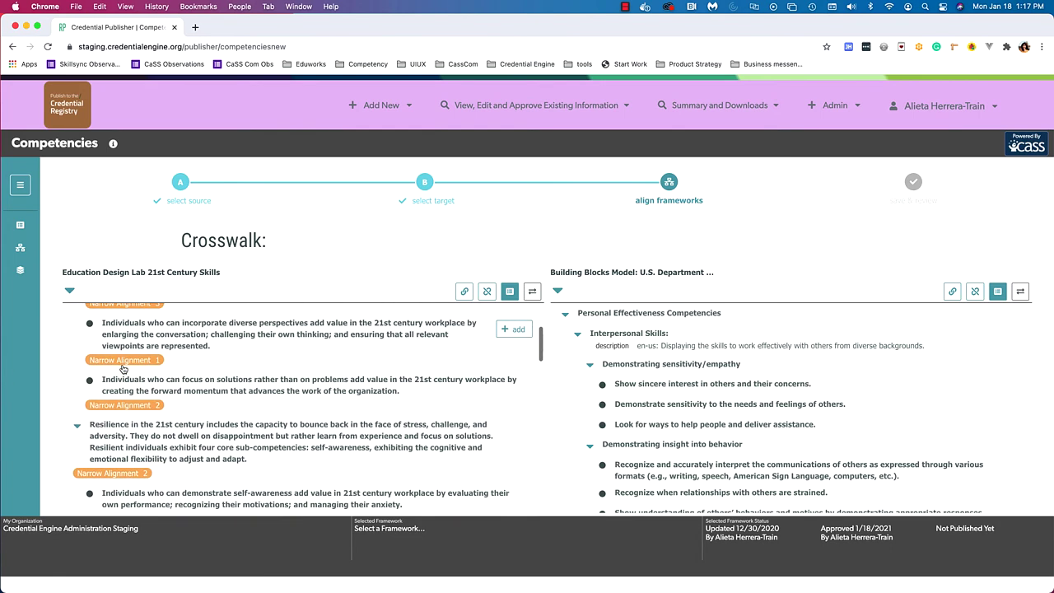
scroll(123, 368, "down", 1)
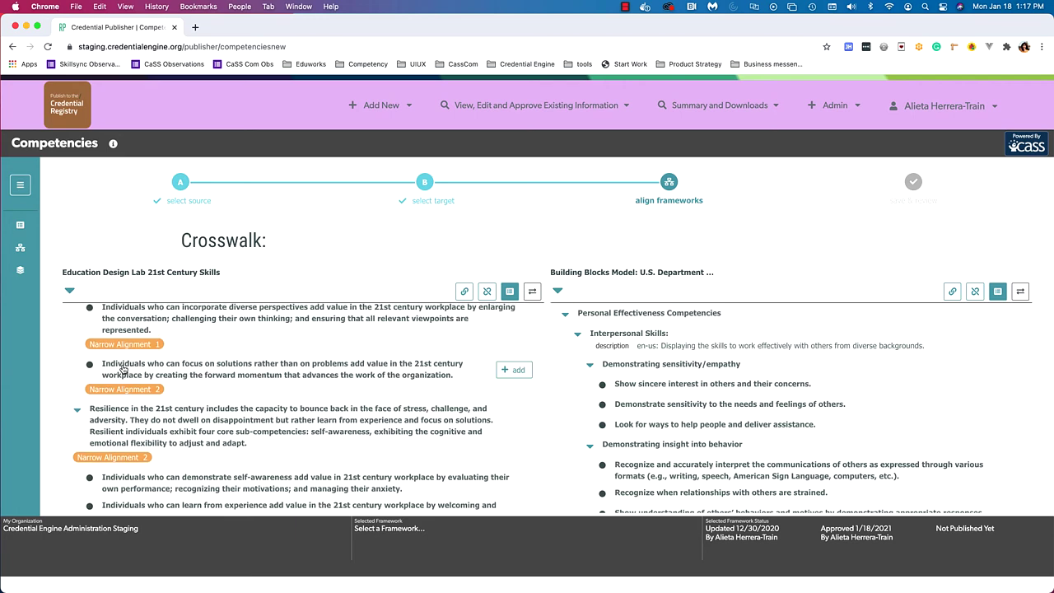
scroll(123, 368, "down", 4)
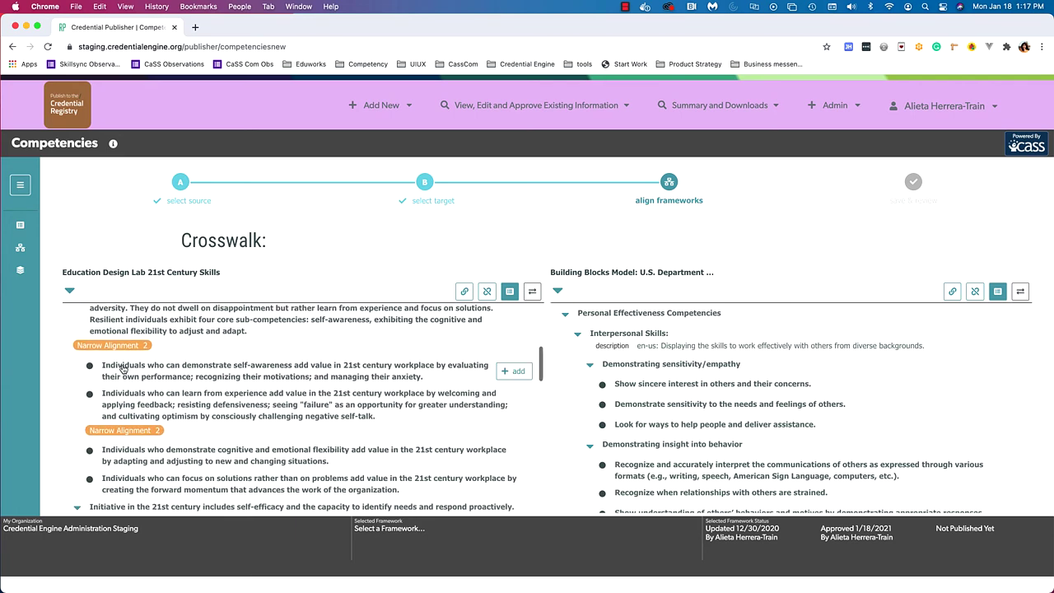
scroll(123, 368, "down", 5)
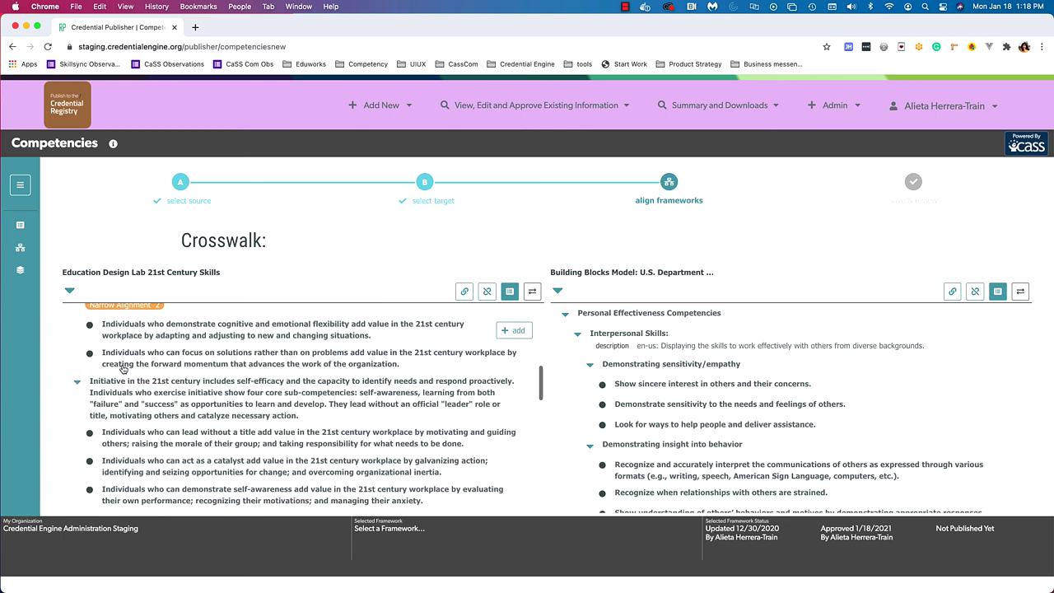
scroll(123, 368, "up", 6)
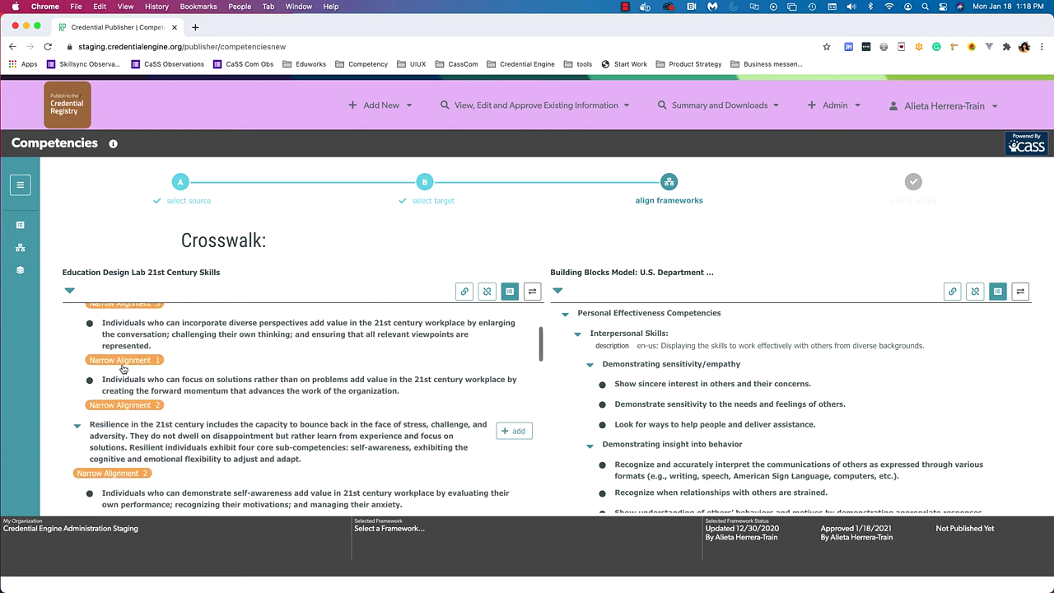
scroll(123, 368, "up", 7)
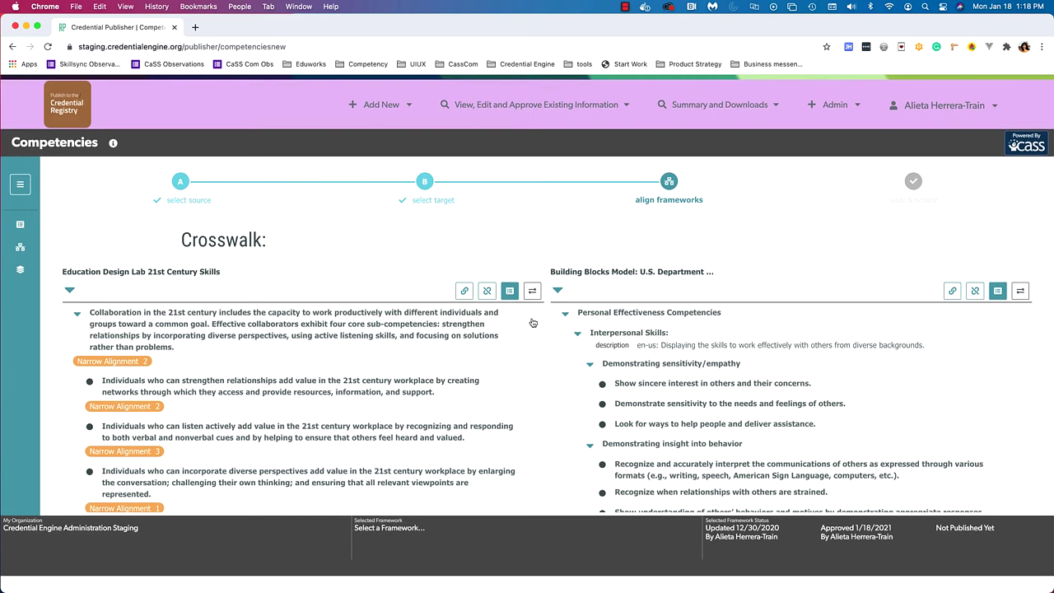
- Filter the source framework to its aligned competencies, review them, and switch the filter to the unaligned ones
left_click(466, 293)
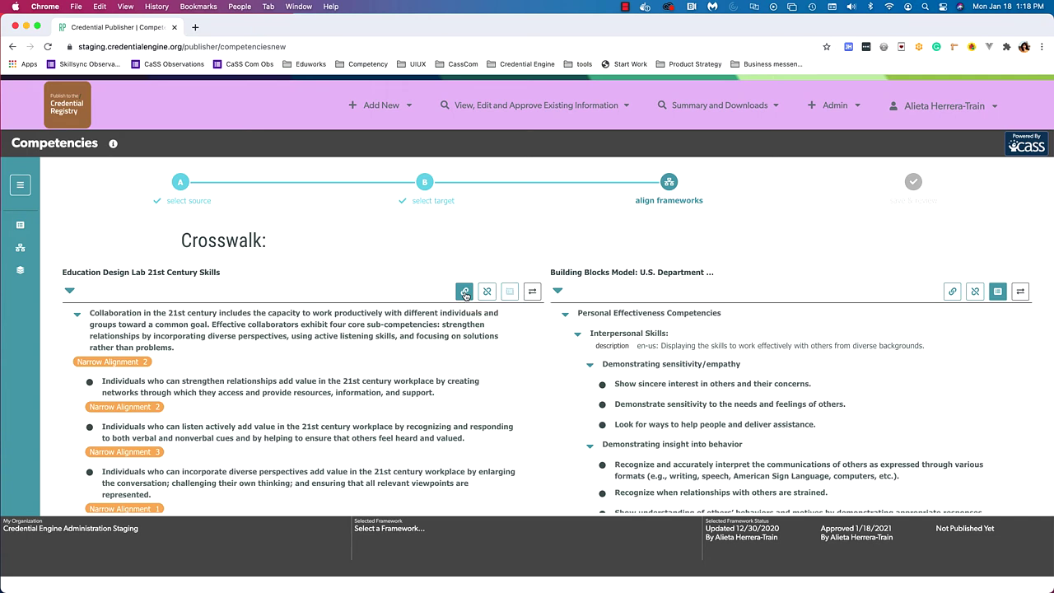
scroll(396, 367, "down", 5)
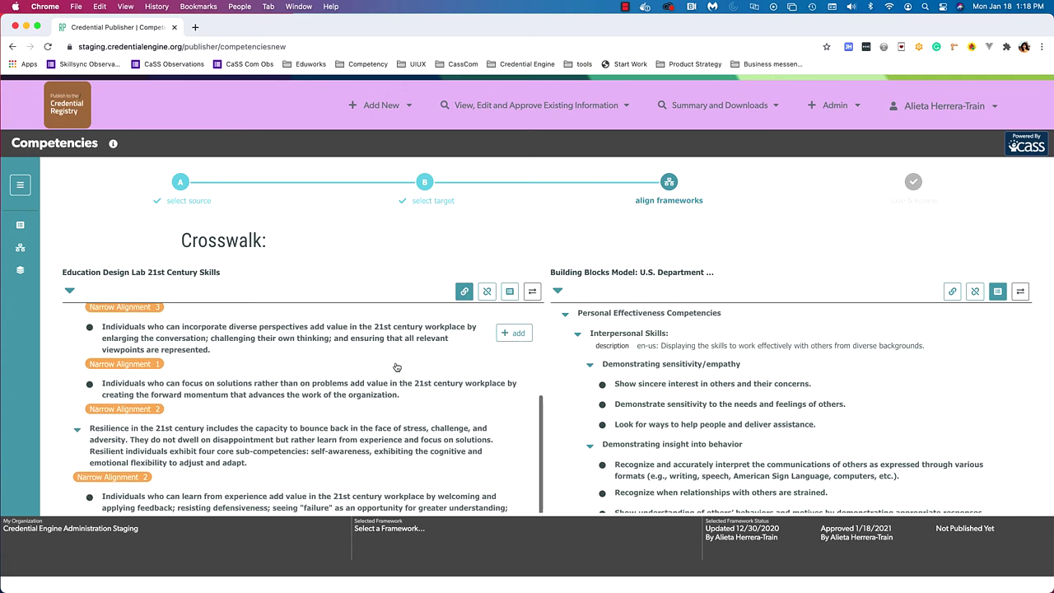
scroll(395, 368, "up", 5)
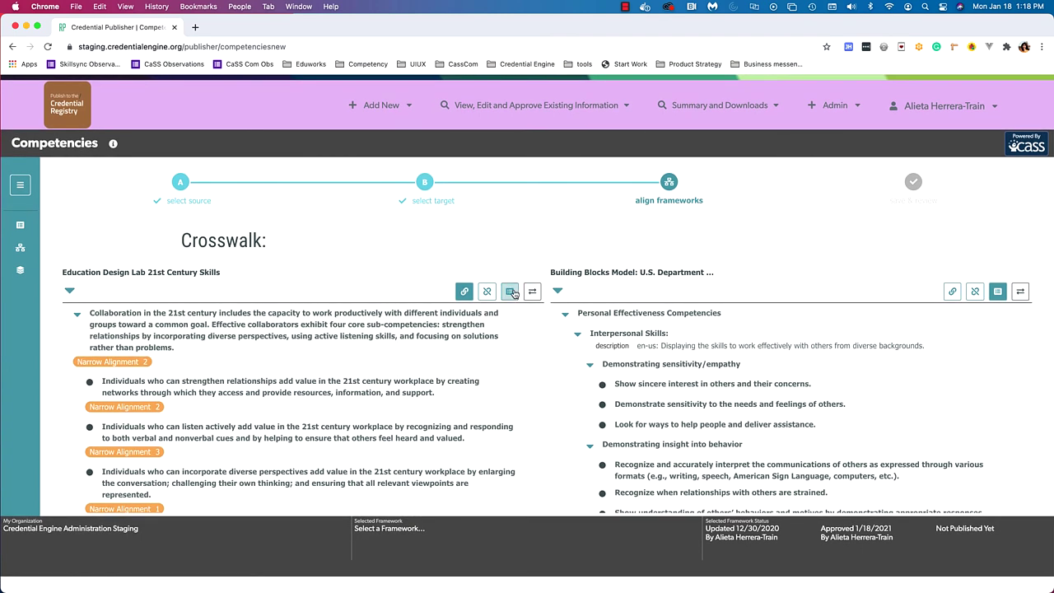
left_click(485, 292)
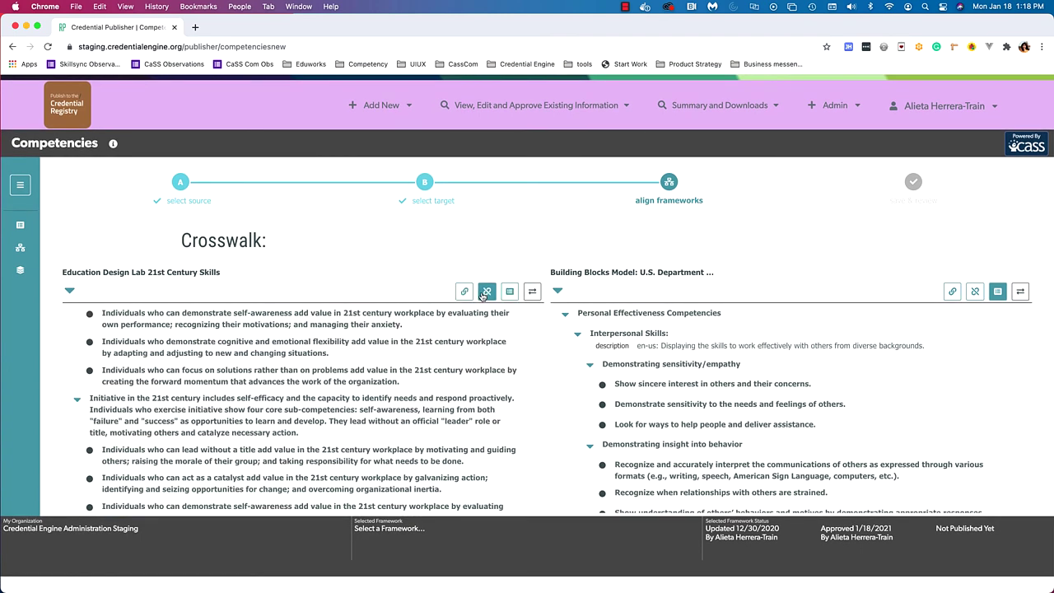
mouse_move(421, 346)
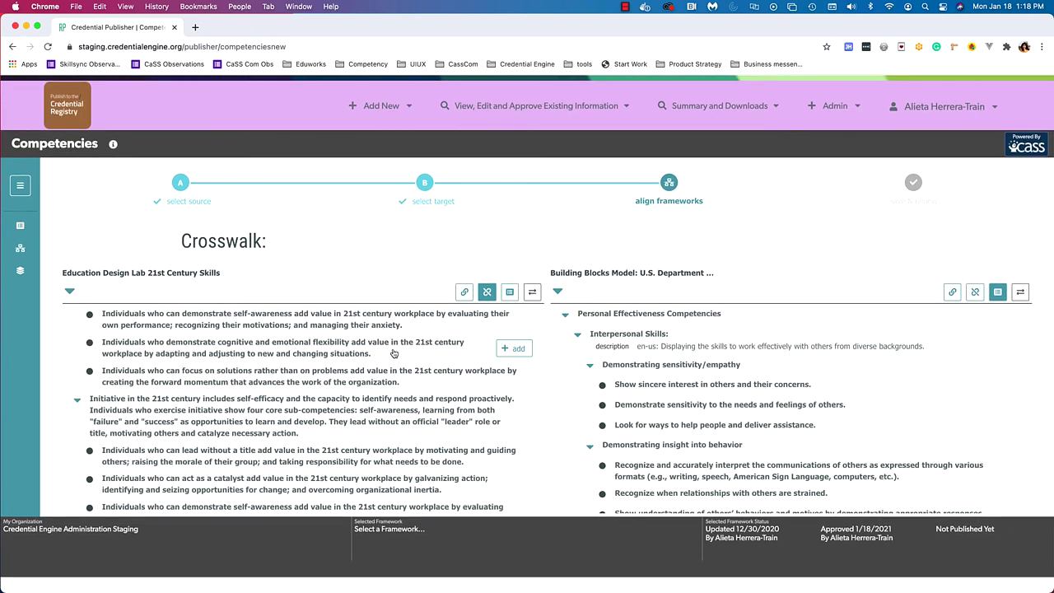
- Review the unaligned competencies of the source framework and switch its filter back to showing all competencies
scroll(393, 353, "down", 1)
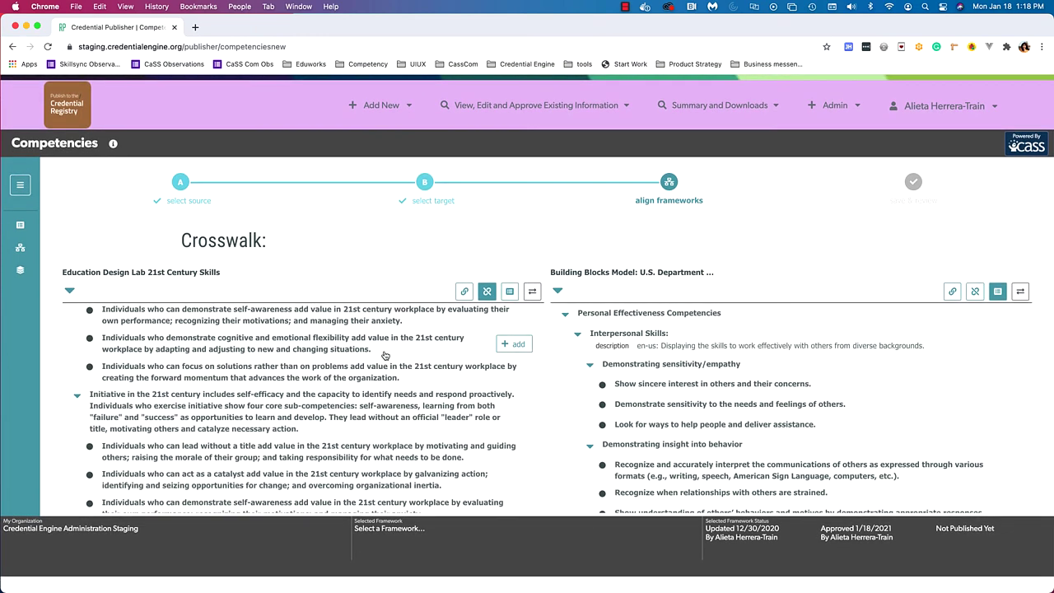
scroll(387, 355, "down", 3)
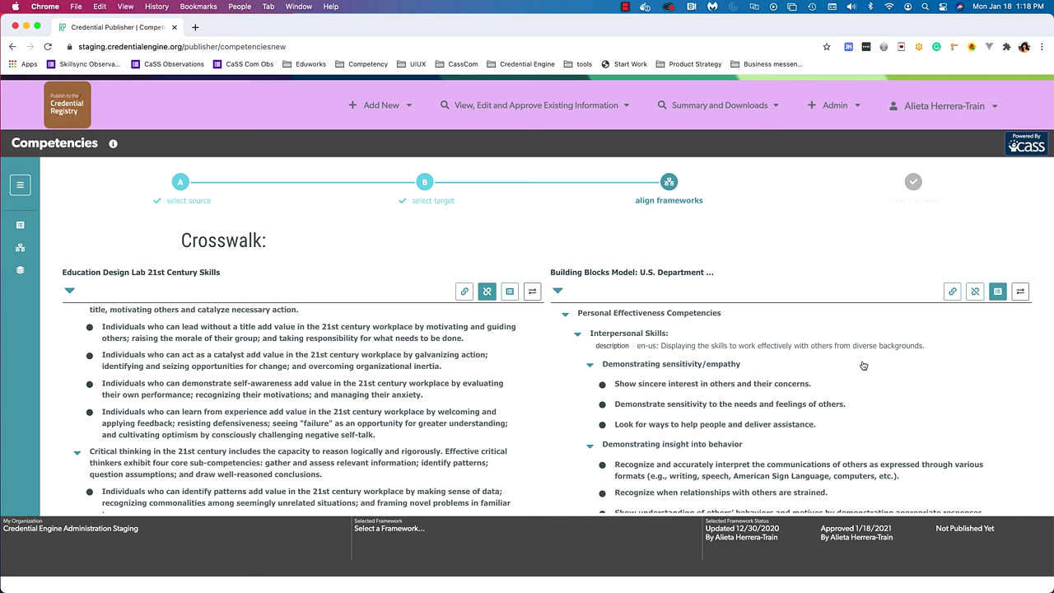
scroll(529, 328, "up", 1)
scroll(519, 313, "down", 1)
left_click(510, 293)
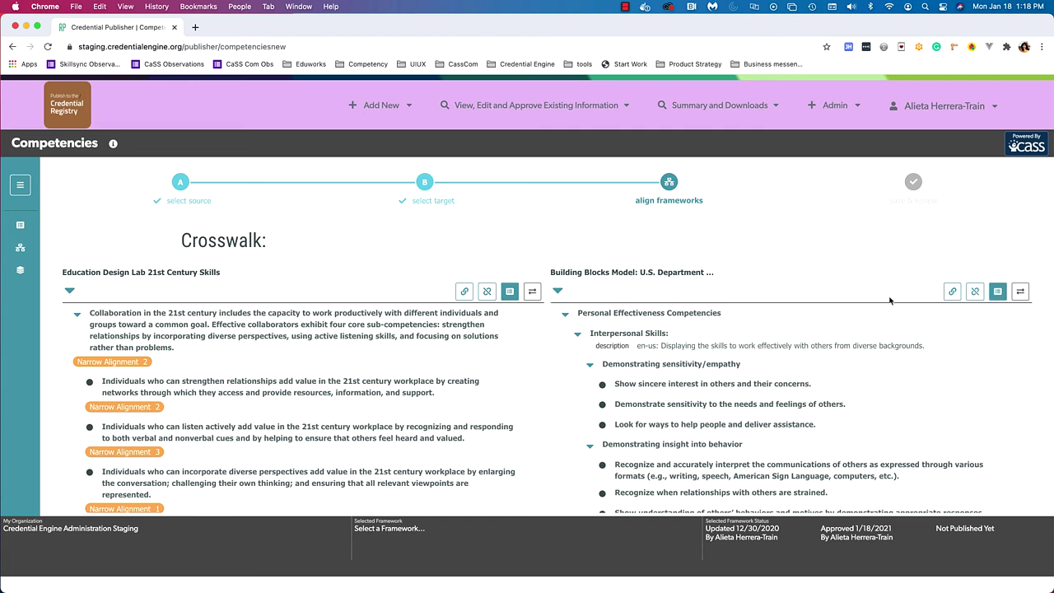
- Look over the Collaboration competencies in the source framework and collapse the Collaboration and Resilience groups
mouse_move(392, 328)
scroll(371, 366, "down", 2)
scroll(527, 387, "down", 2)
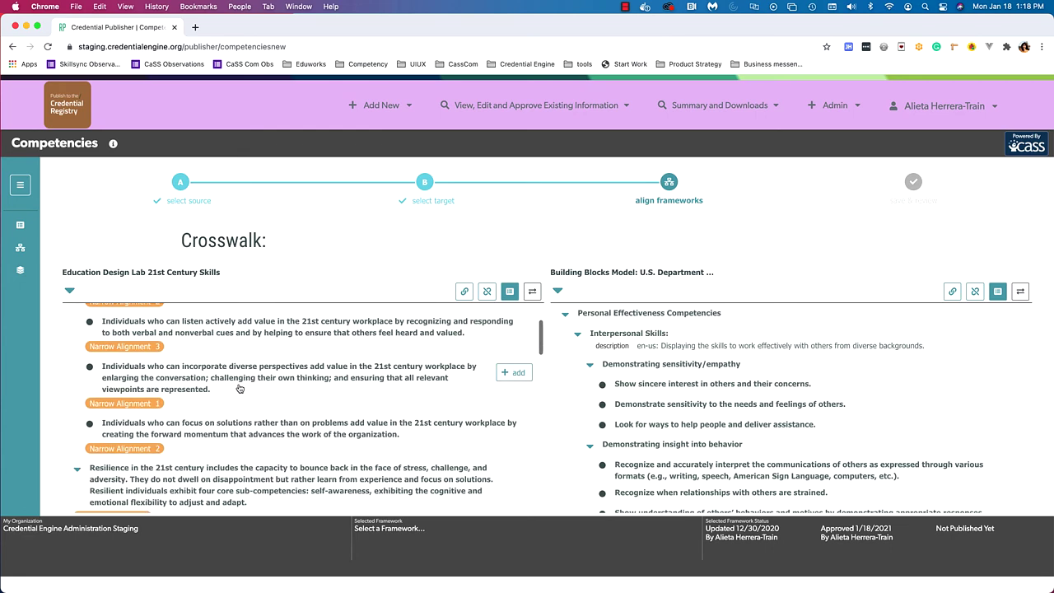
scroll(112, 363, "up", 3)
left_click(76, 314)
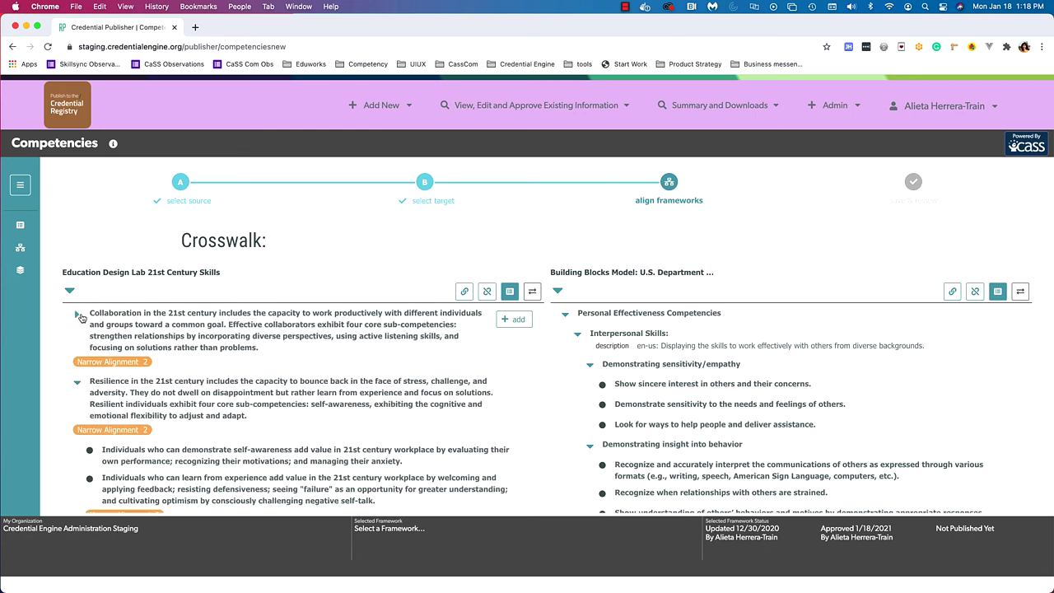
left_click(77, 385)
scroll(186, 404, "down", 3)
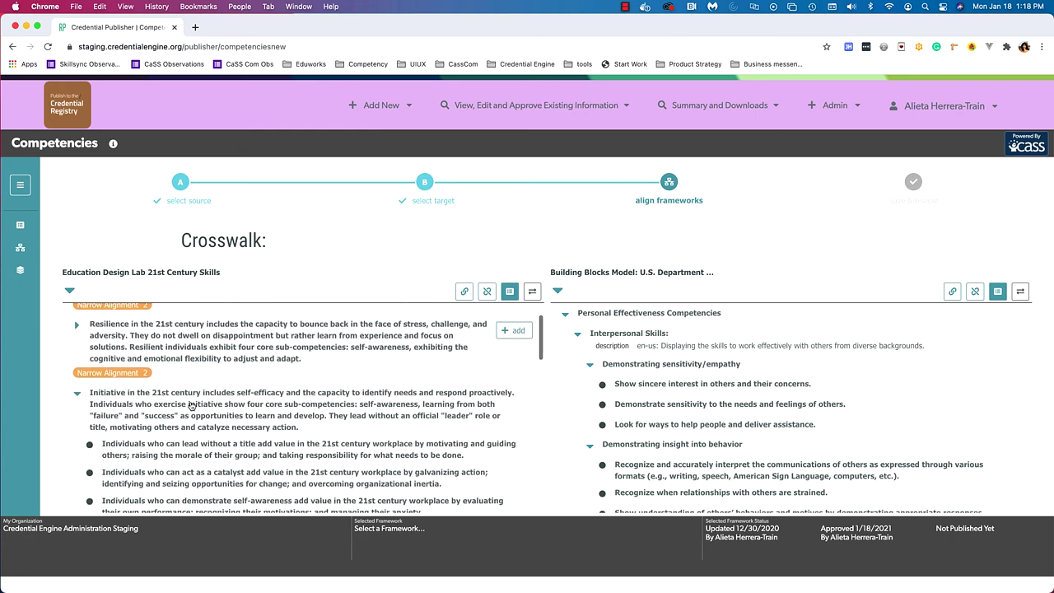
- Start adding an alignment to the source's Initiative in the 21st century competency and set its relation to Narrow Alignment
scroll(190, 405, "down", 3)
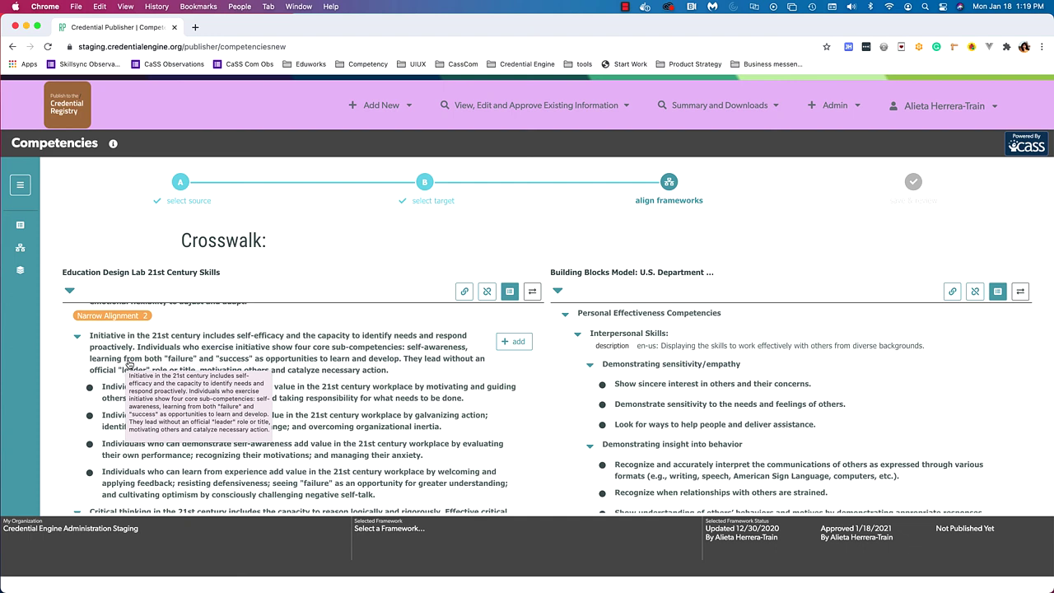
left_click(517, 342)
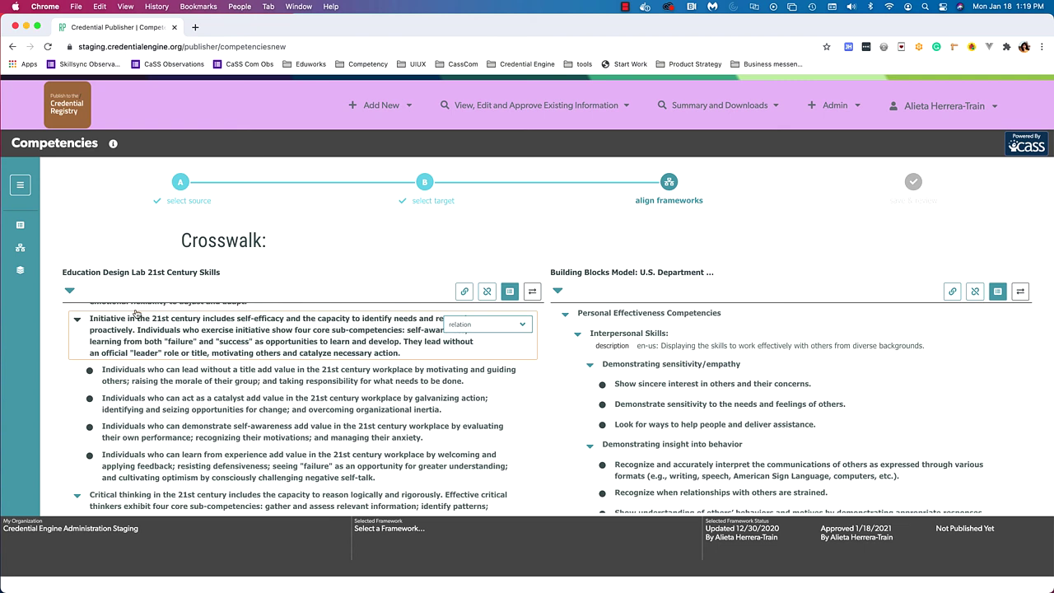
left_click(469, 331)
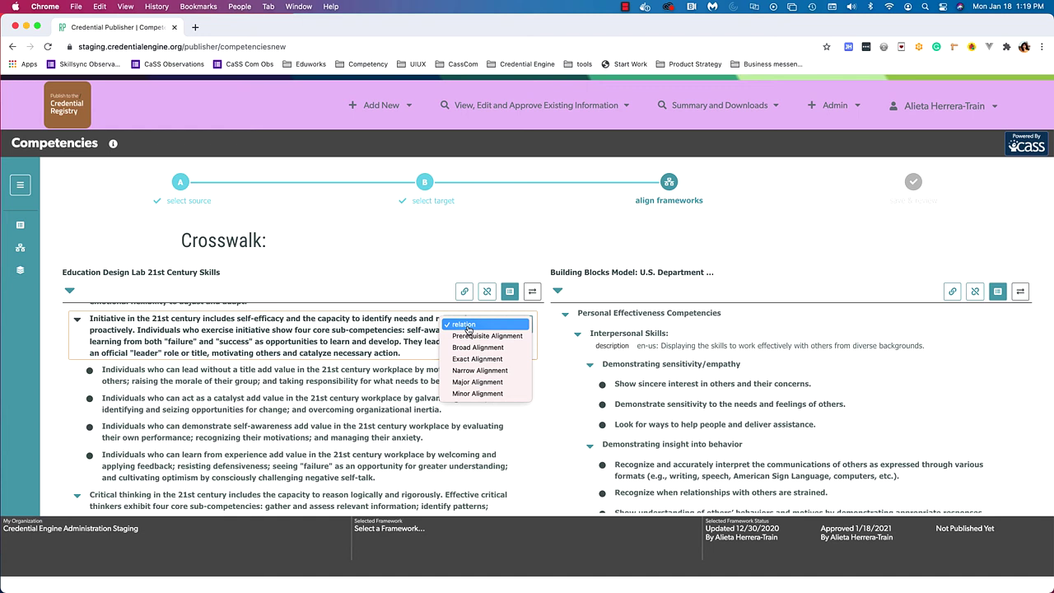
left_click(480, 371)
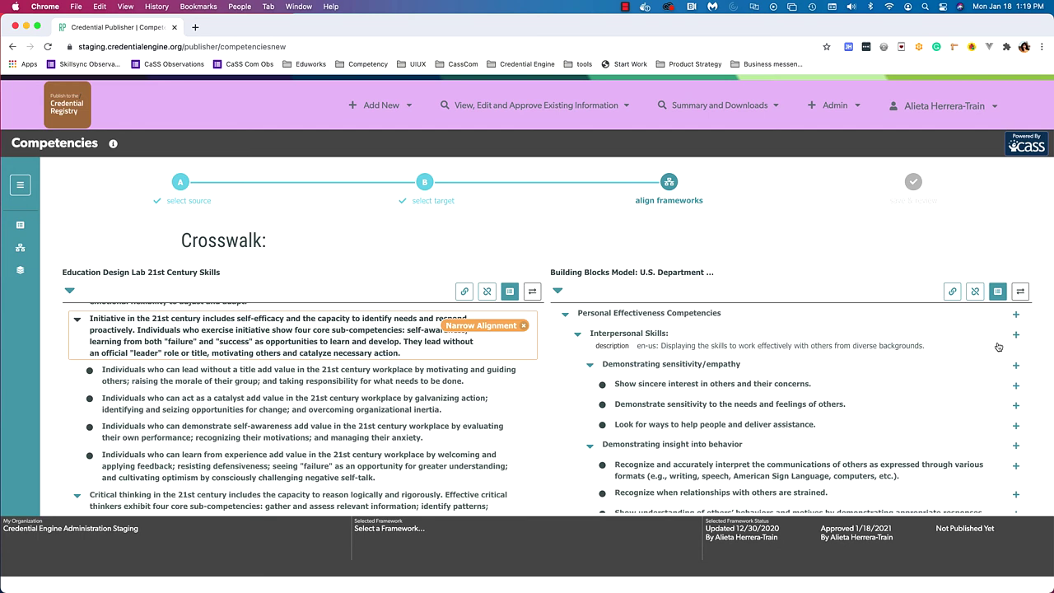
- Select "Accept responsibility for one's decisions and actions and for those of one's group, team, or department" as the alignment's target competency
scroll(999, 347, "down", 3)
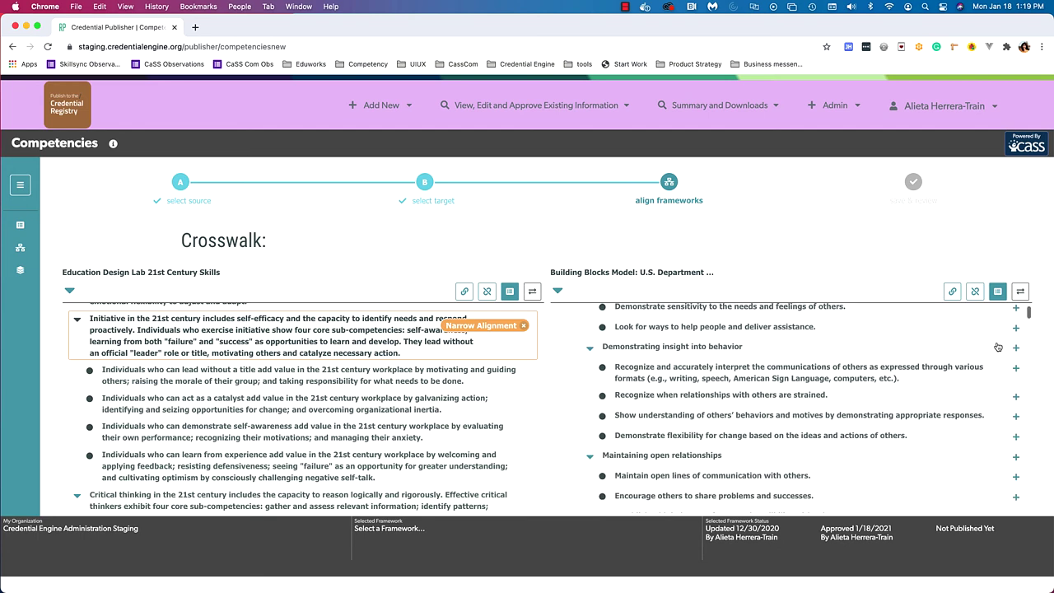
scroll(998, 347, "down", 6)
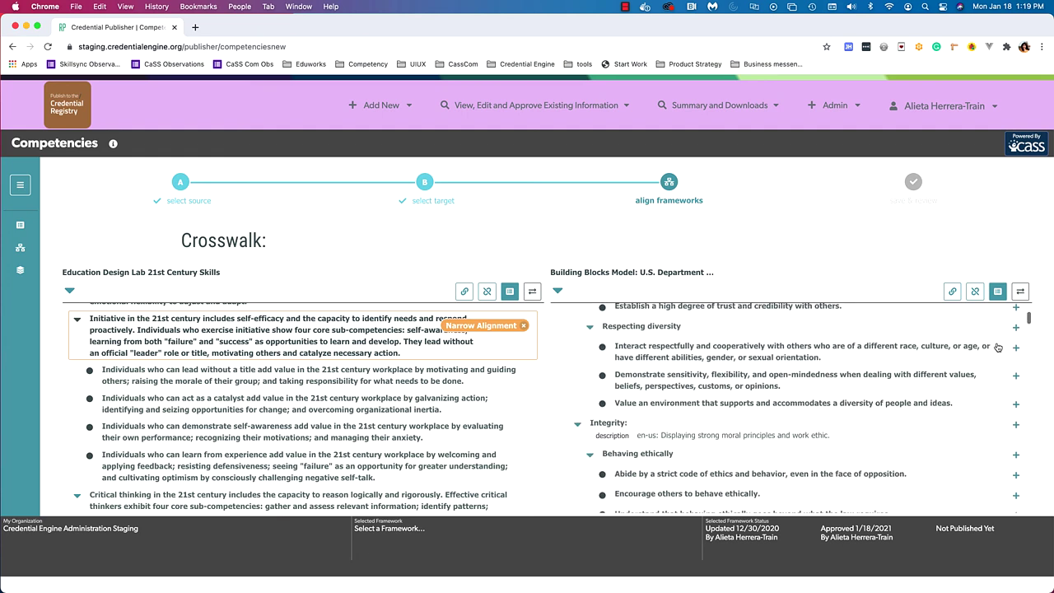
scroll(998, 347, "down", 8)
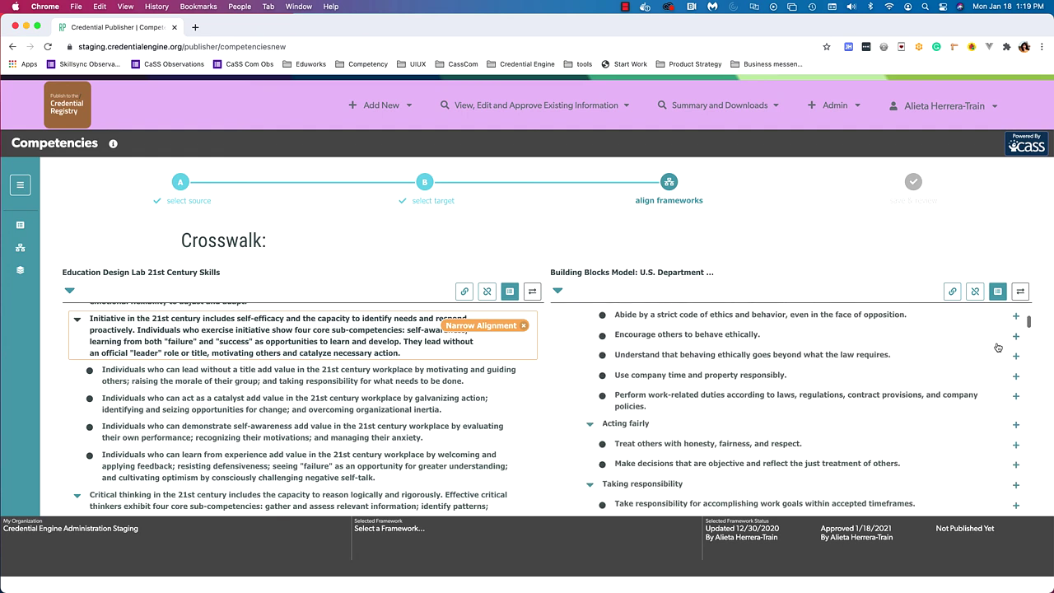
scroll(999, 347, "down", 1)
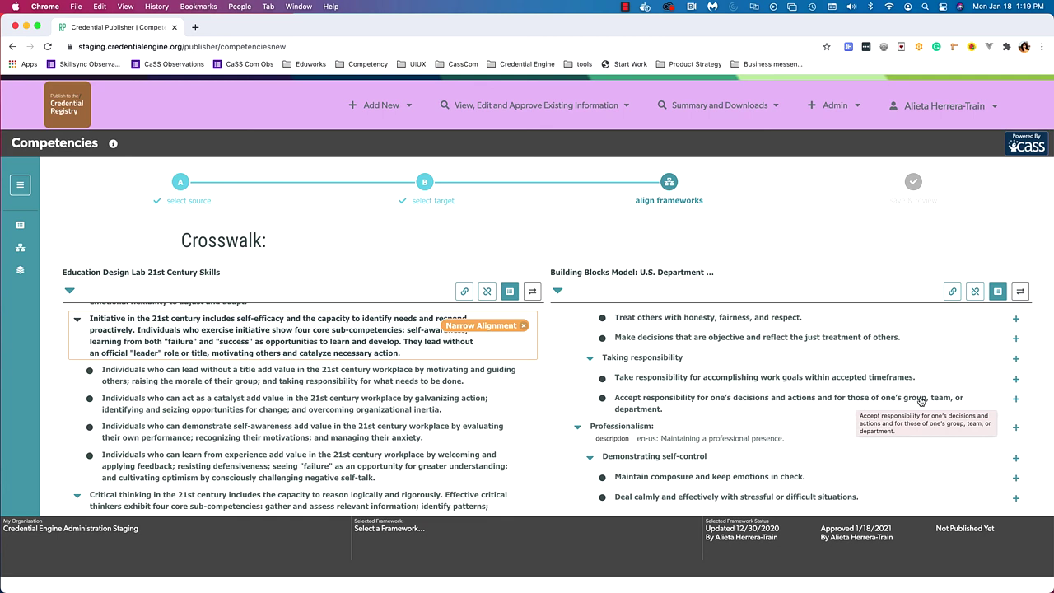
left_click(1016, 402)
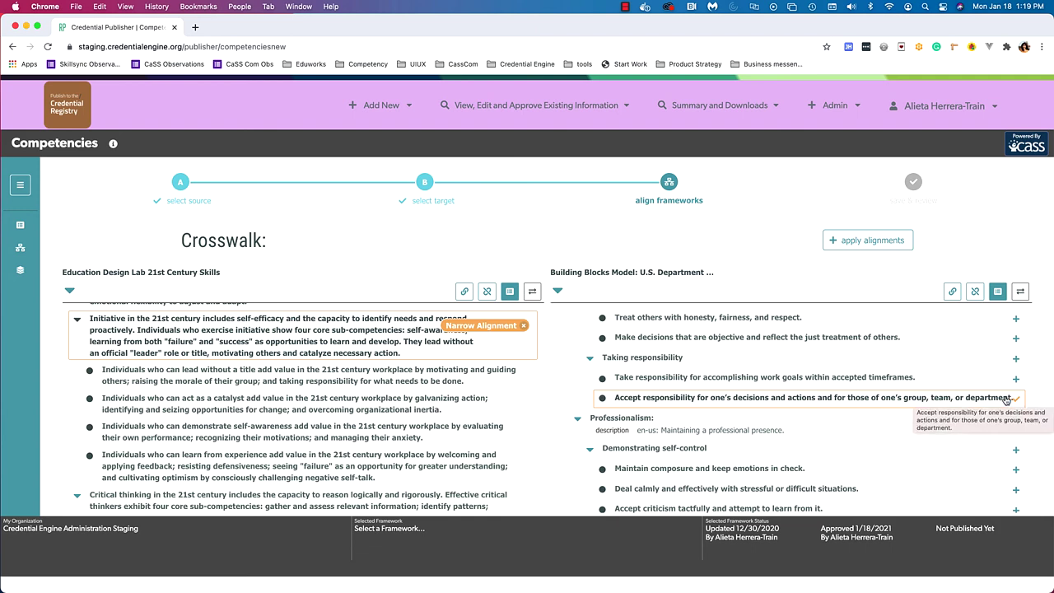
- Apply the alignment, proceed to saving and review, and choose Building Blocks Model: U.S. Department Of Labor (DOL) as the framework for it
left_click(869, 244)
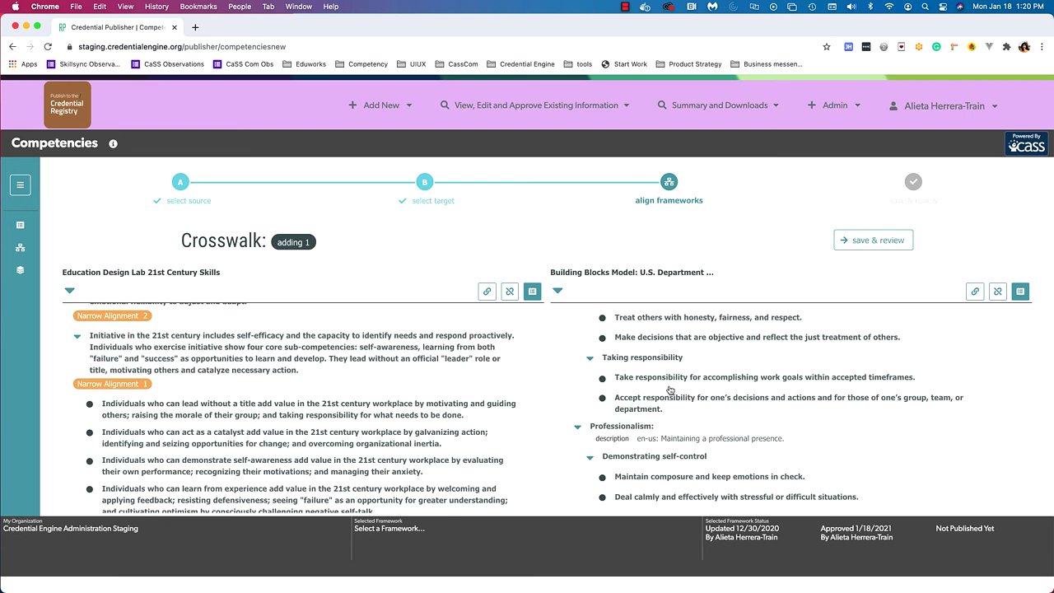
left_click(881, 240)
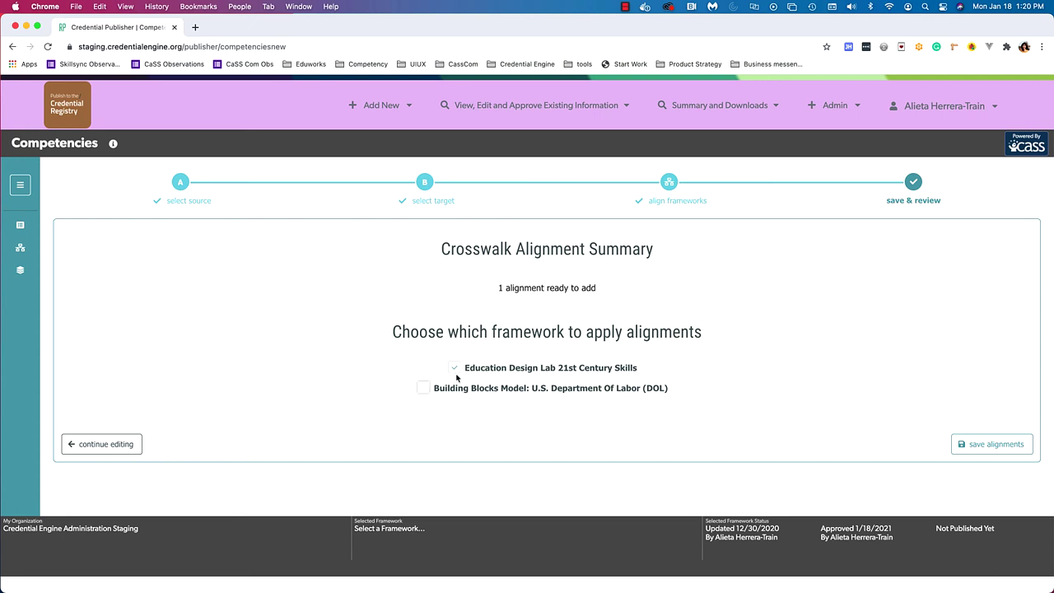
left_click(423, 387)
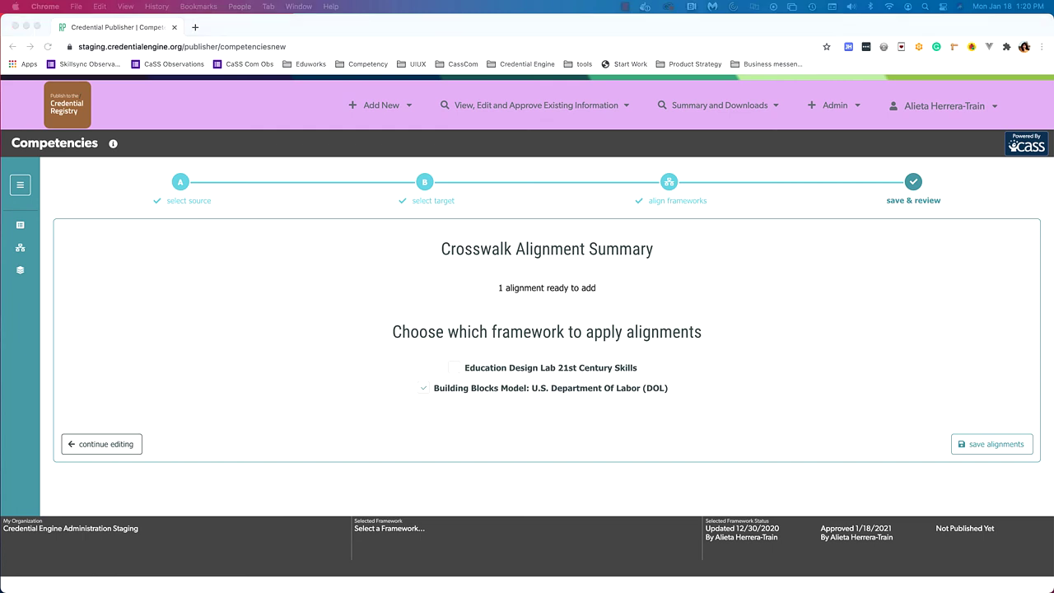
- Open the Education Design Lab 21st Century Skills framework in Credential Finder in a new tab, at credentialfinder.org/competencyframework/ce-e49dcaf3-5885-46e8-bd3c-cdbe765a8f1b
left_click(195, 28)
key("cmd+v")
key("Return")
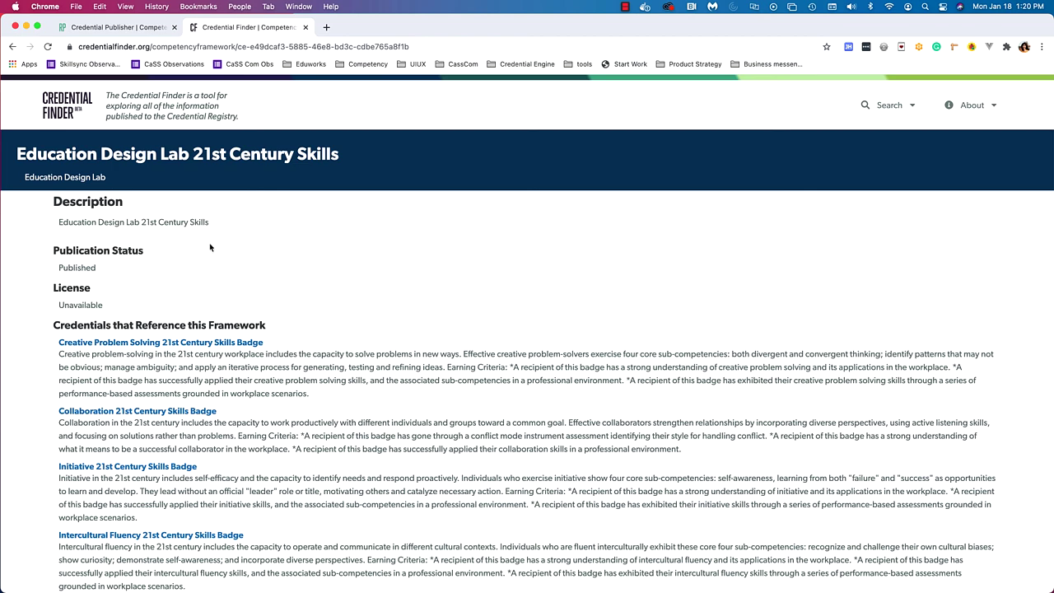
- Examine the published framework's details and the credentials, assessments and learning opportunities that reference it
scroll(264, 318, "down", 2)
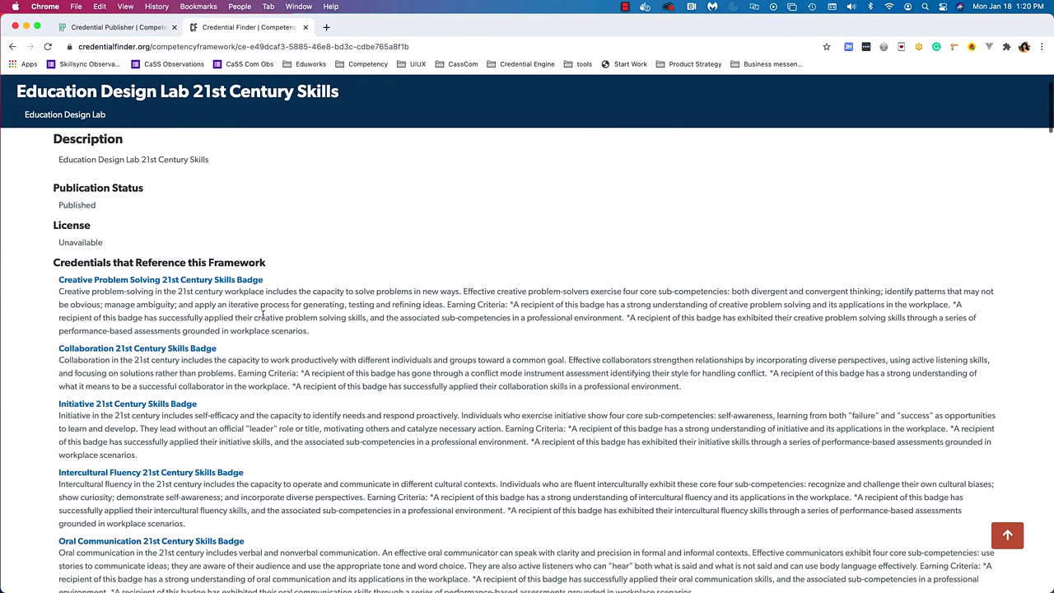
scroll(232, 321, "down", 1)
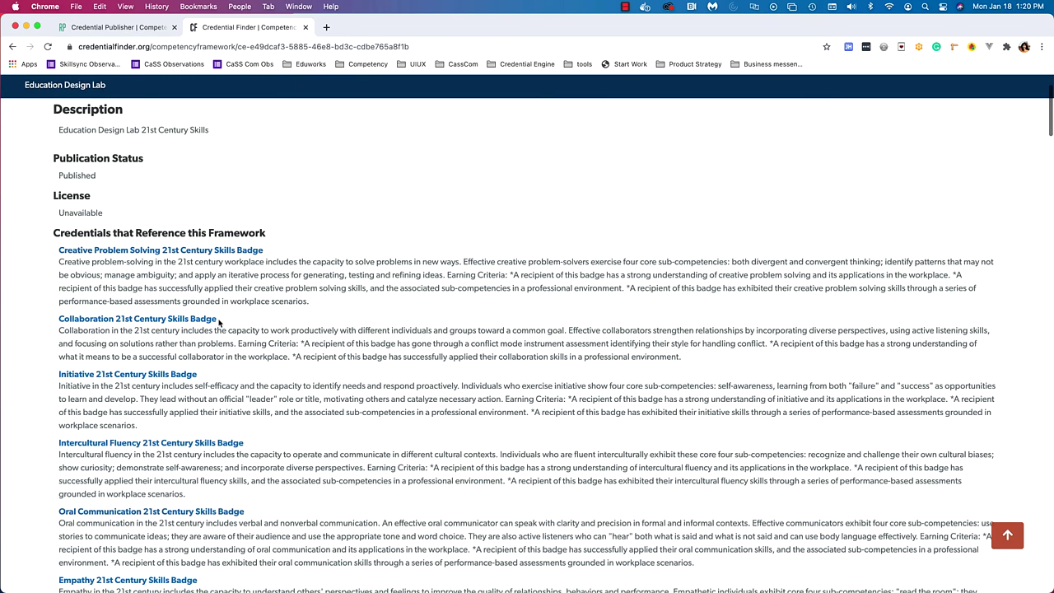
scroll(298, 319, "down", 4)
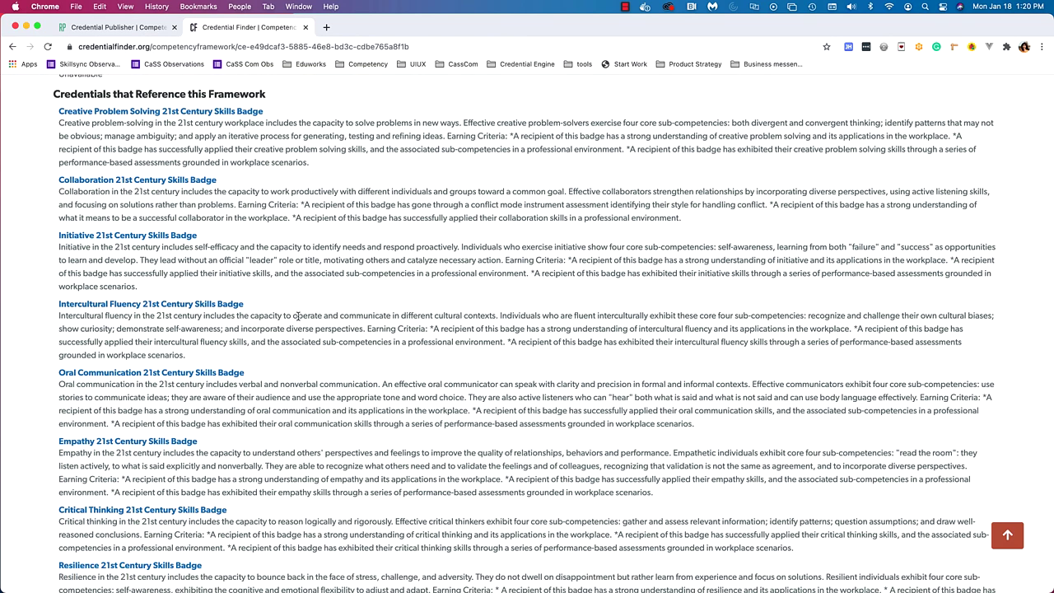
scroll(334, 319, "down", 1)
scroll(335, 318, "down", 7)
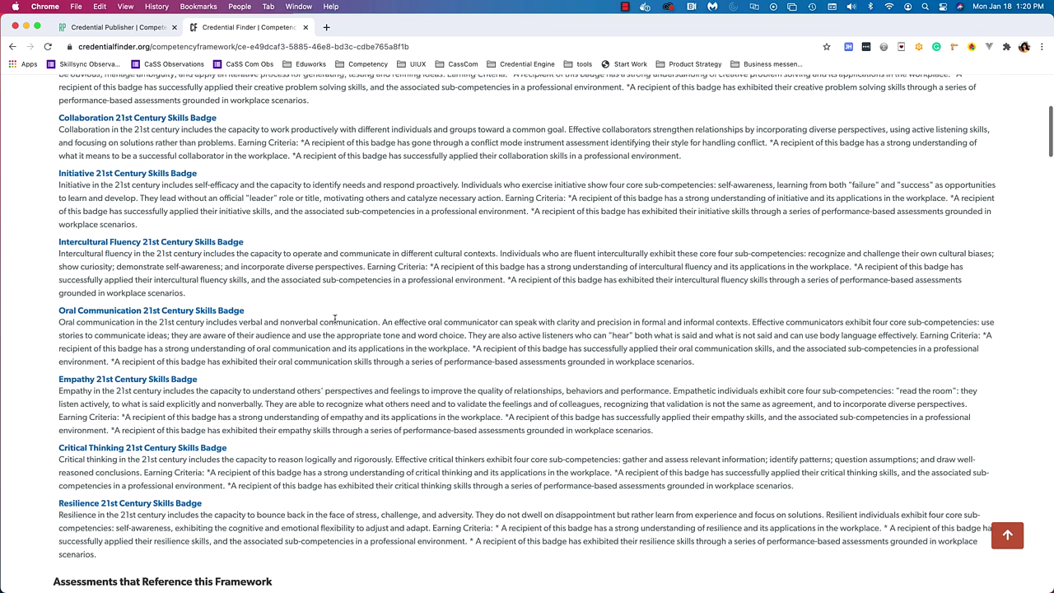
scroll(335, 319, "down", 5)
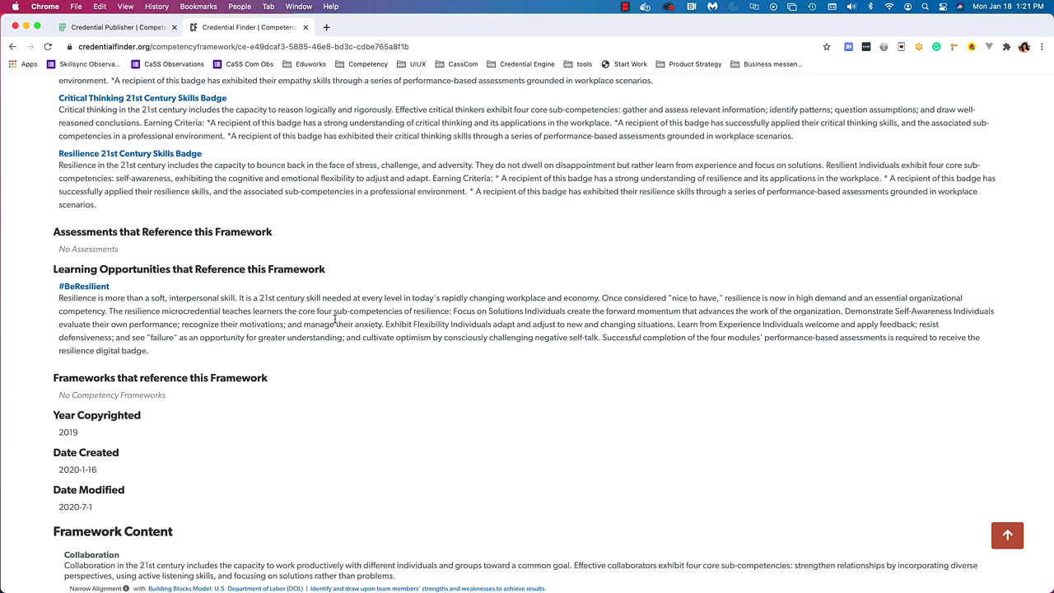
scroll(335, 319, "down", 4)
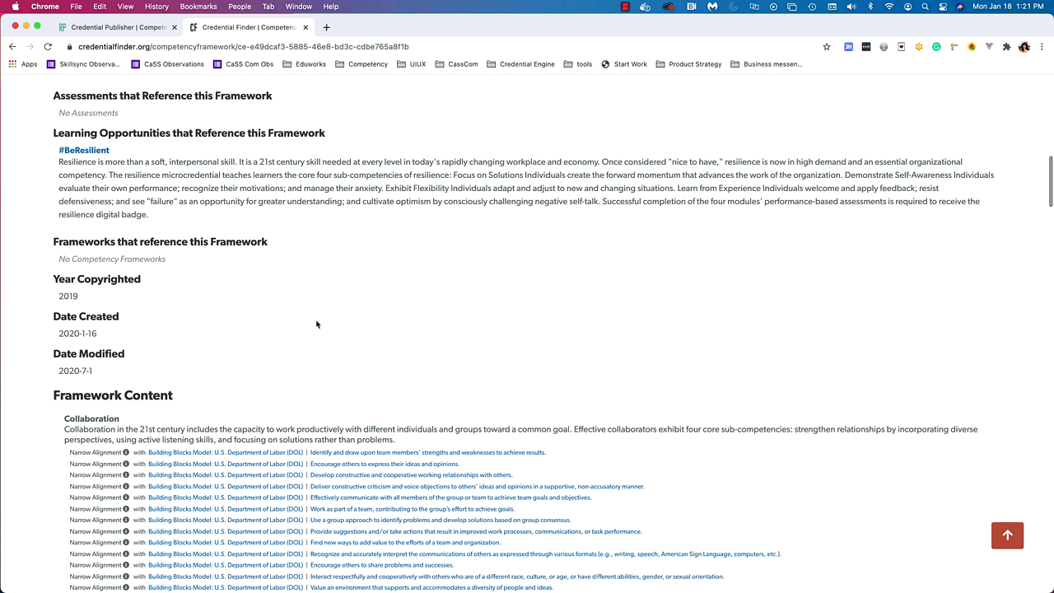
scroll(316, 324, "down", 3)
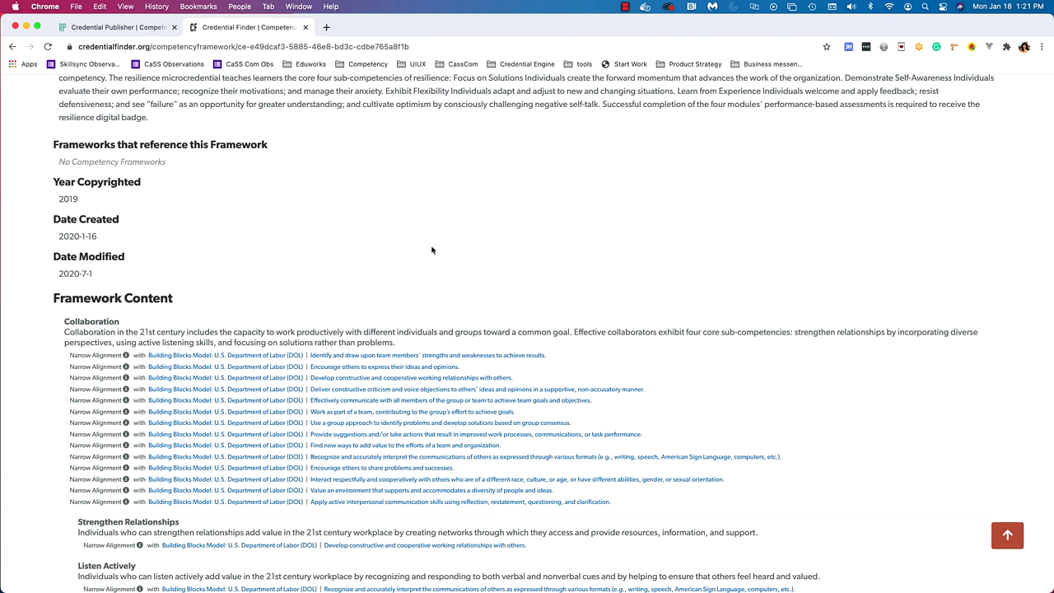
- Examine the alignments to the Building Blocks Model listed under each competency in the published Framework Content
scroll(432, 250, "down", 4)
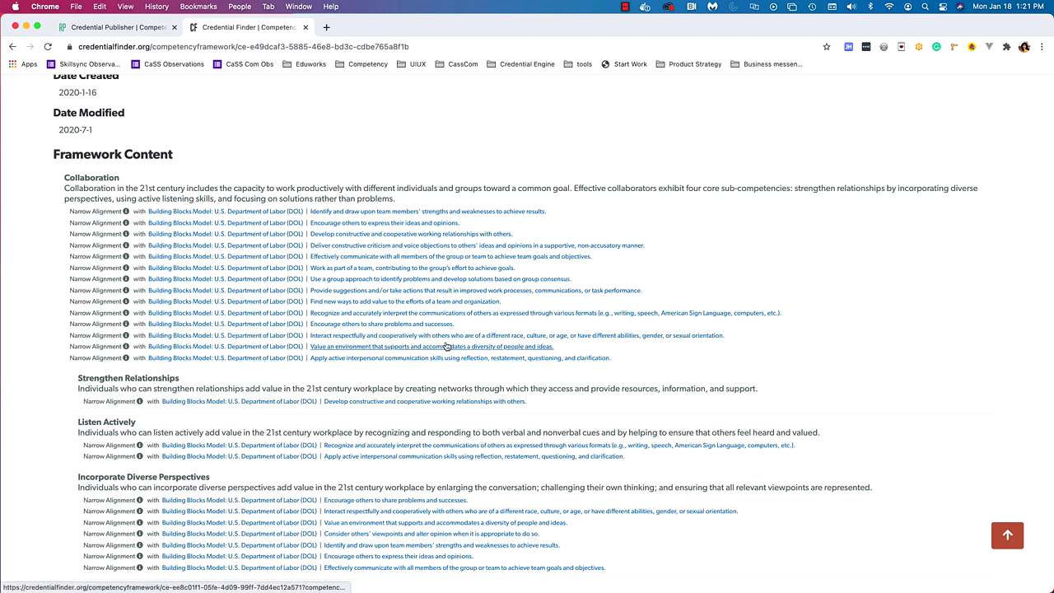
scroll(257, 408, "down", 3)
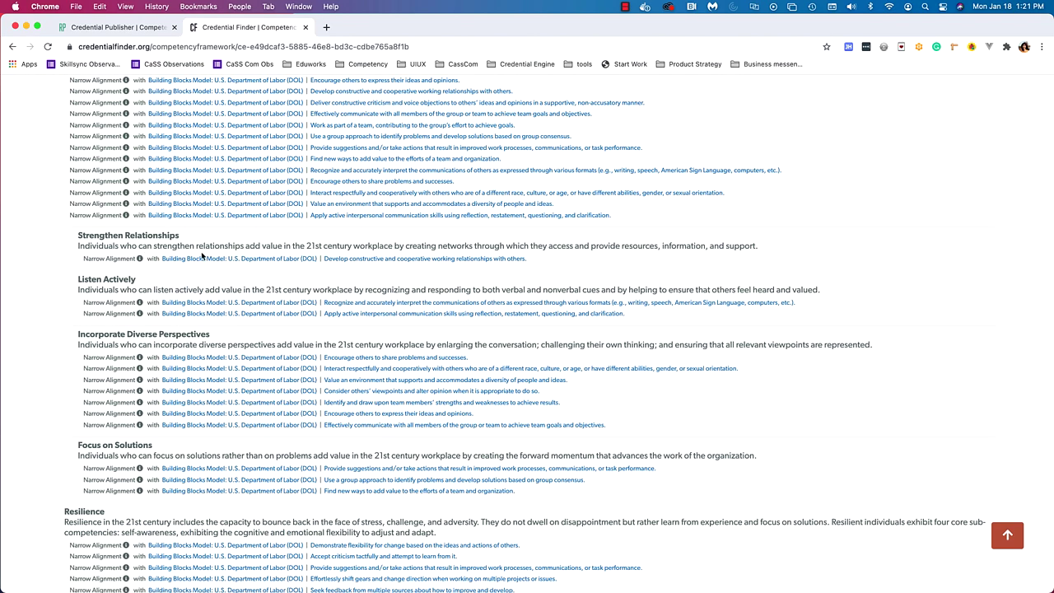
scroll(374, 275, "down", 7)
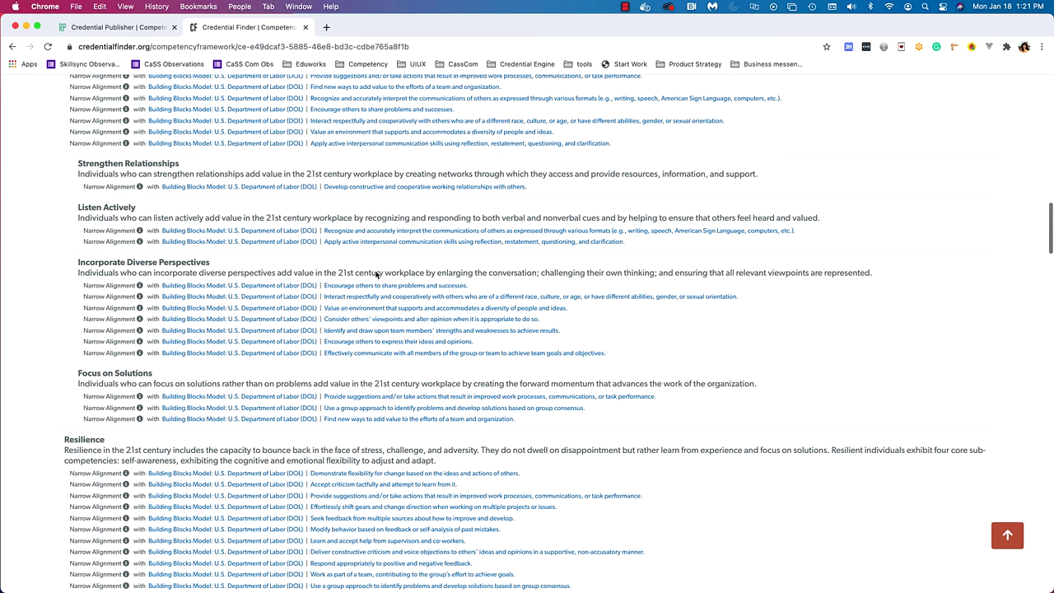
scroll(378, 287, "down", 12)
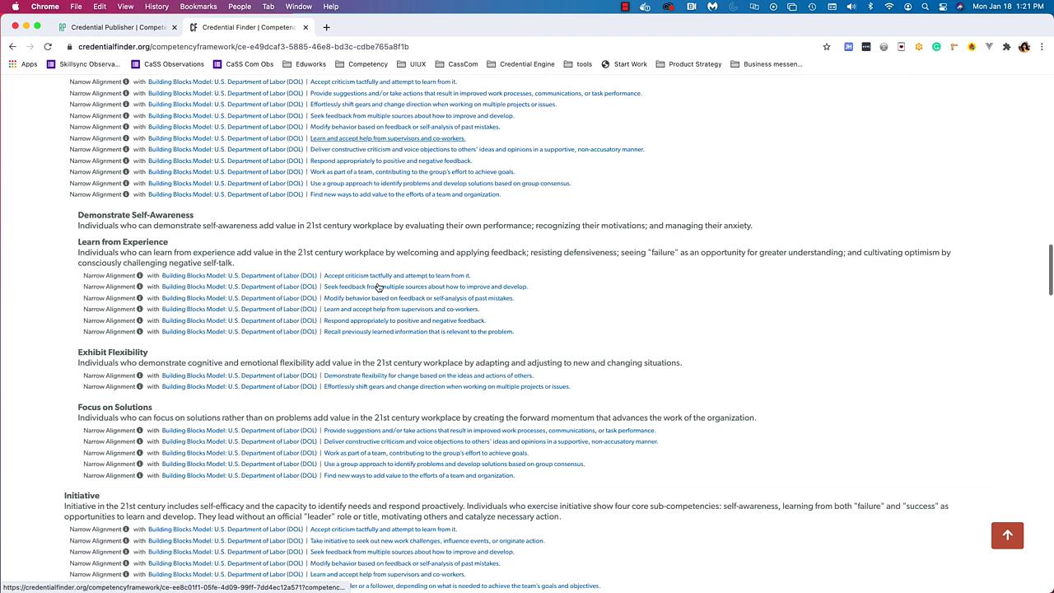
scroll(381, 291, "down", 11)
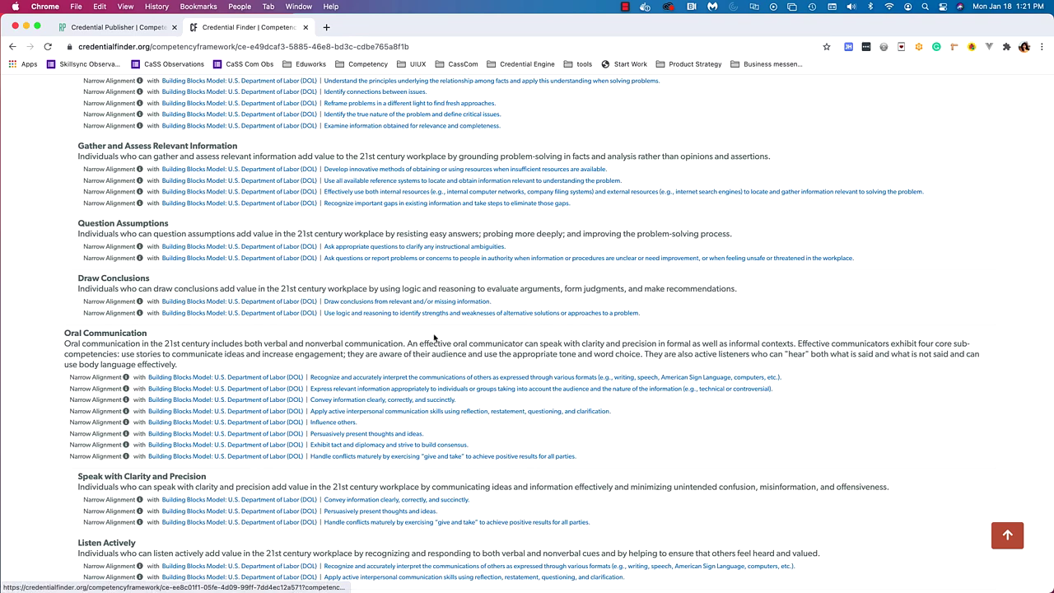
scroll(431, 339, "down", 8)
scroll(441, 342, "down", 3)
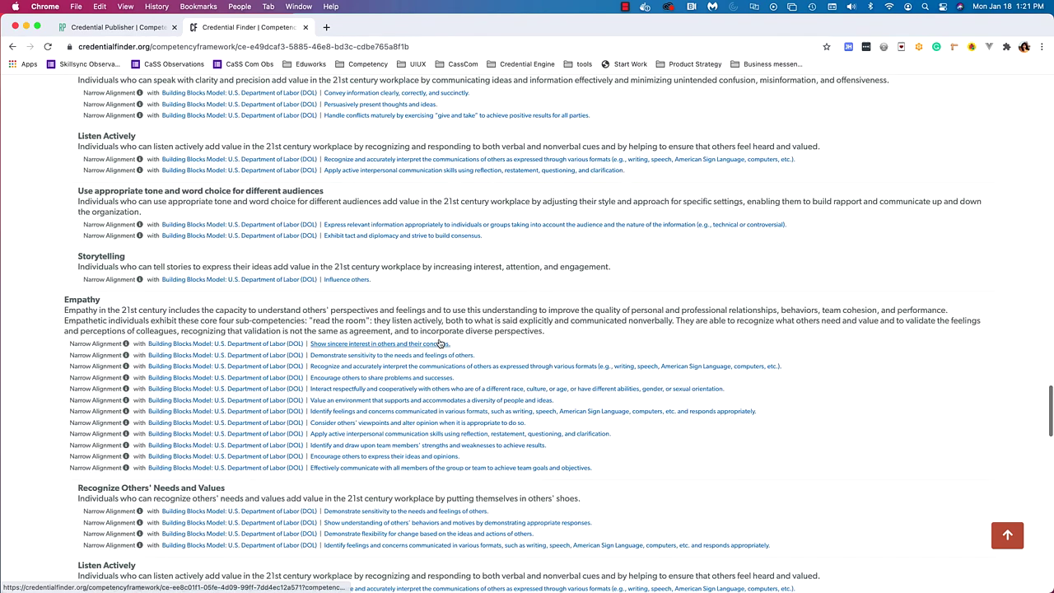
scroll(387, 337, "down", 4)
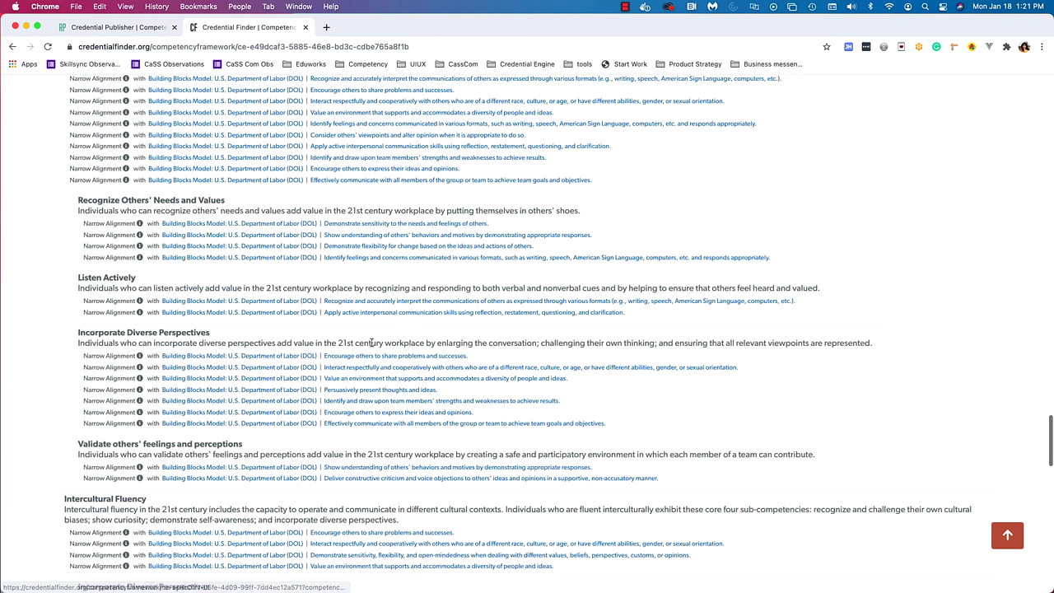
scroll(265, 377, "down", 4)
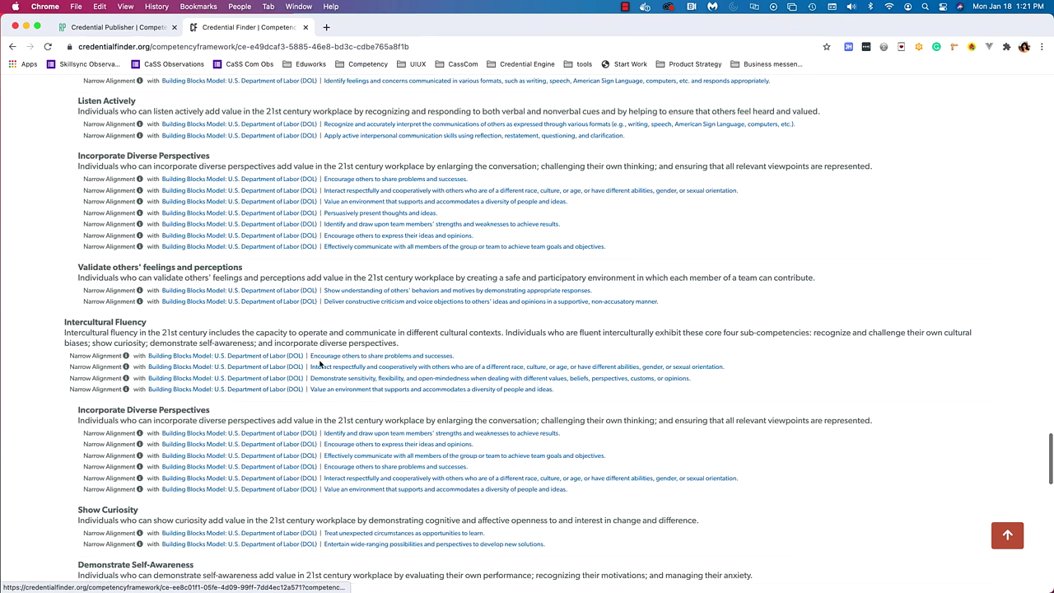
scroll(450, 387, "down", 9)
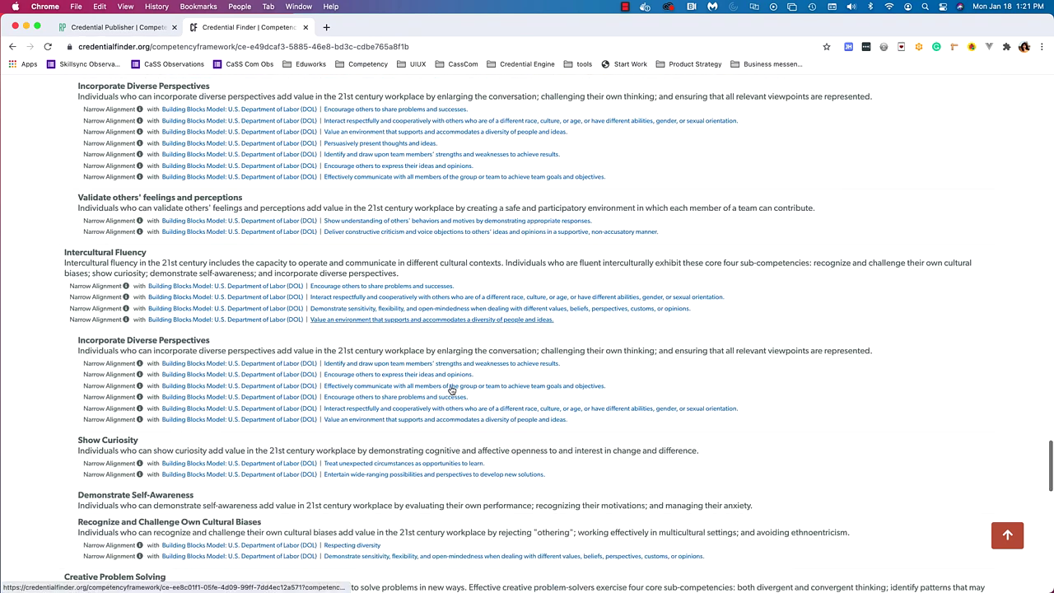
- Open the raw metadata of Education Design Lab 21st Century Skills and examine its registry information and framework-level properties
scroll(456, 391, "down", 10)
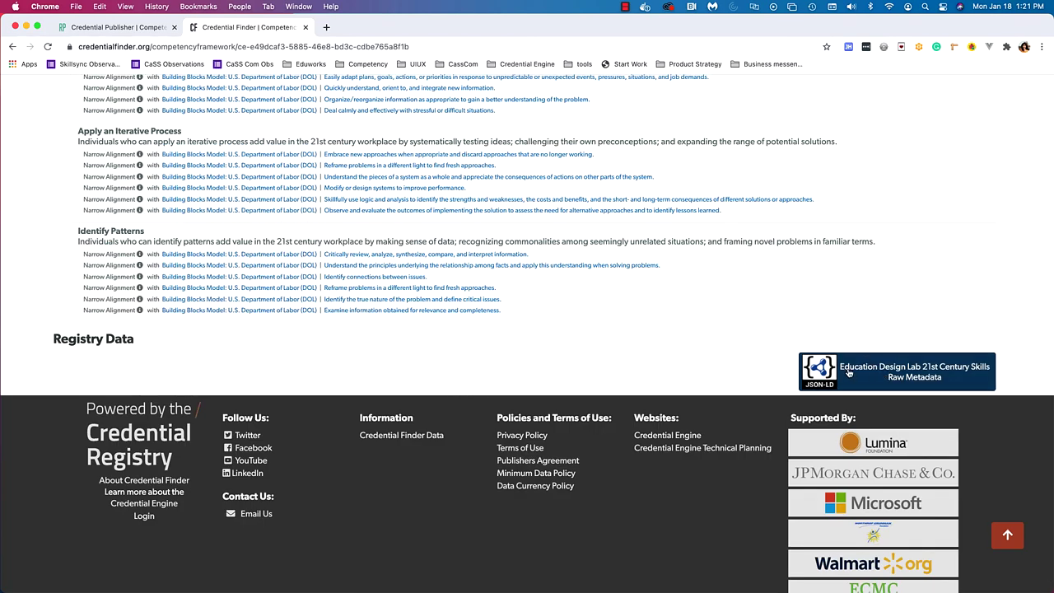
left_click(873, 374)
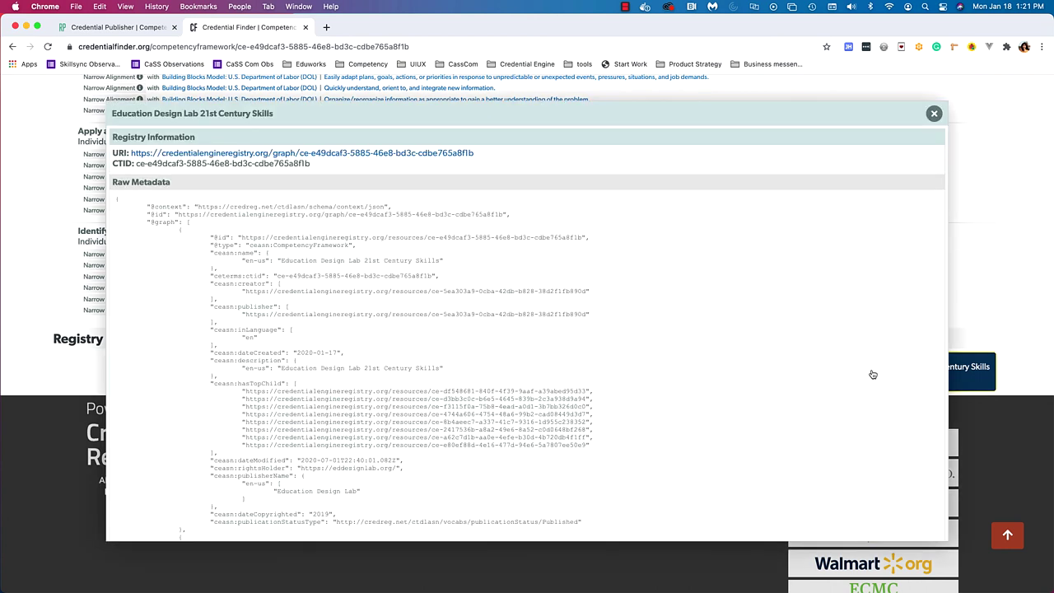
scroll(346, 307, "down", 1)
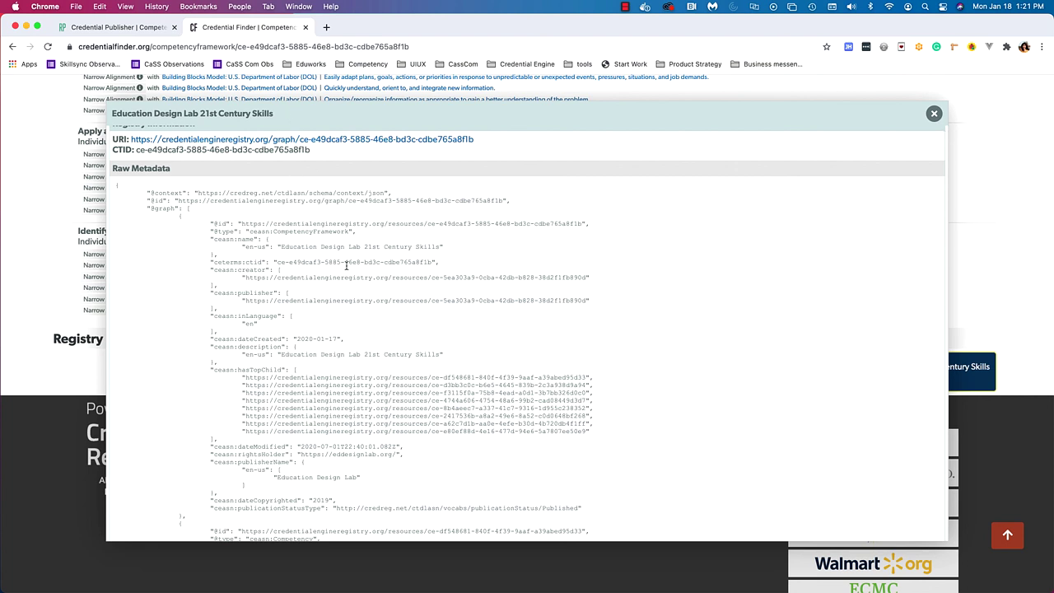
scroll(354, 343, "down", 3)
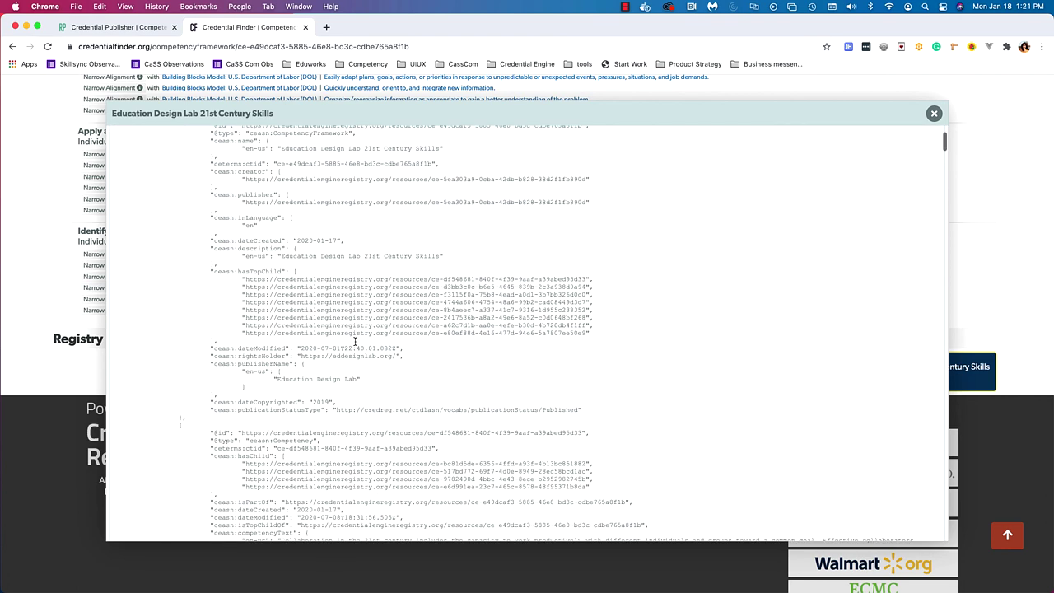
scroll(355, 343, "up", 3)
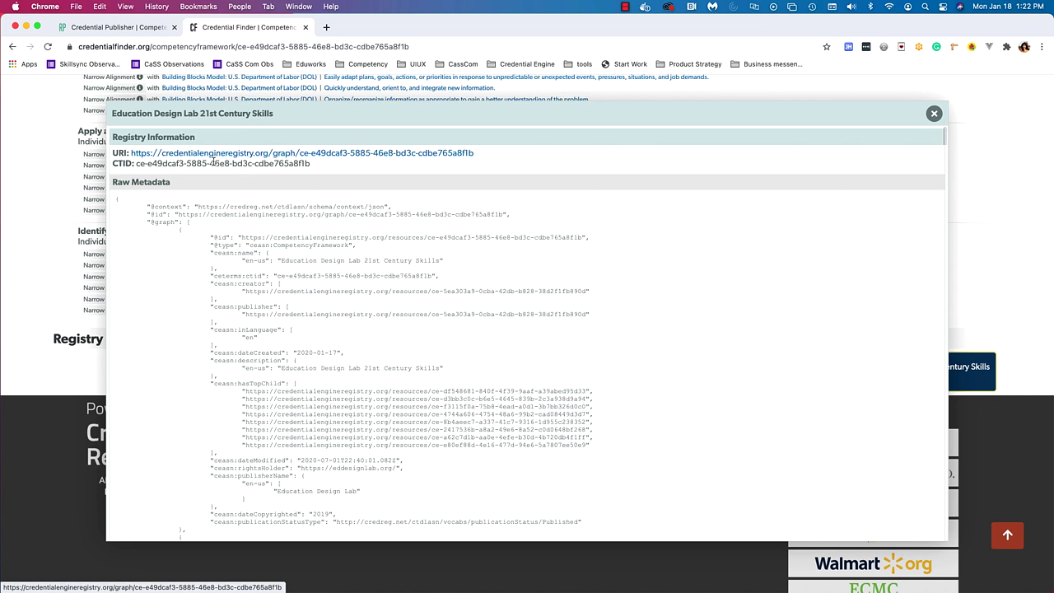
- Examine the competency entries and their narrowAlignment links in the raw metadata, and close the metadata window
scroll(462, 348, "down", 1)
scroll(463, 348, "down", 10)
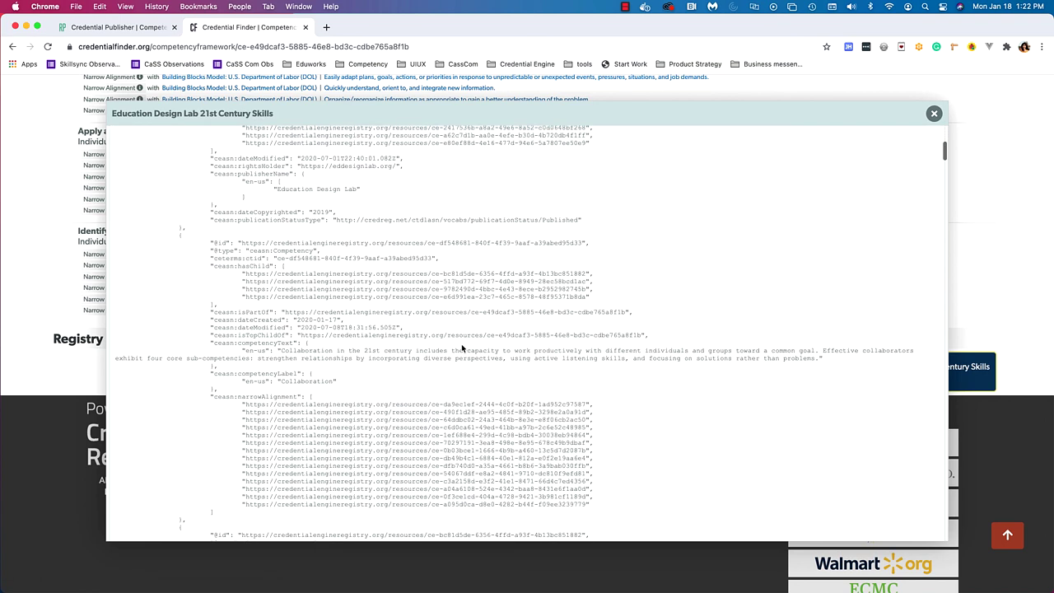
scroll(462, 349, "down", 10)
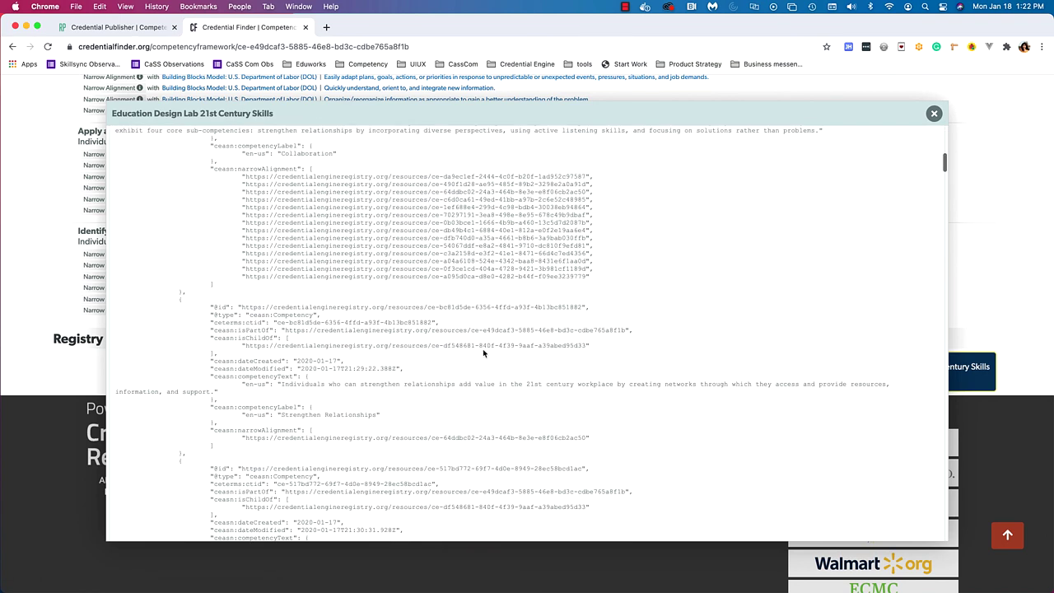
scroll(486, 356, "down", 5)
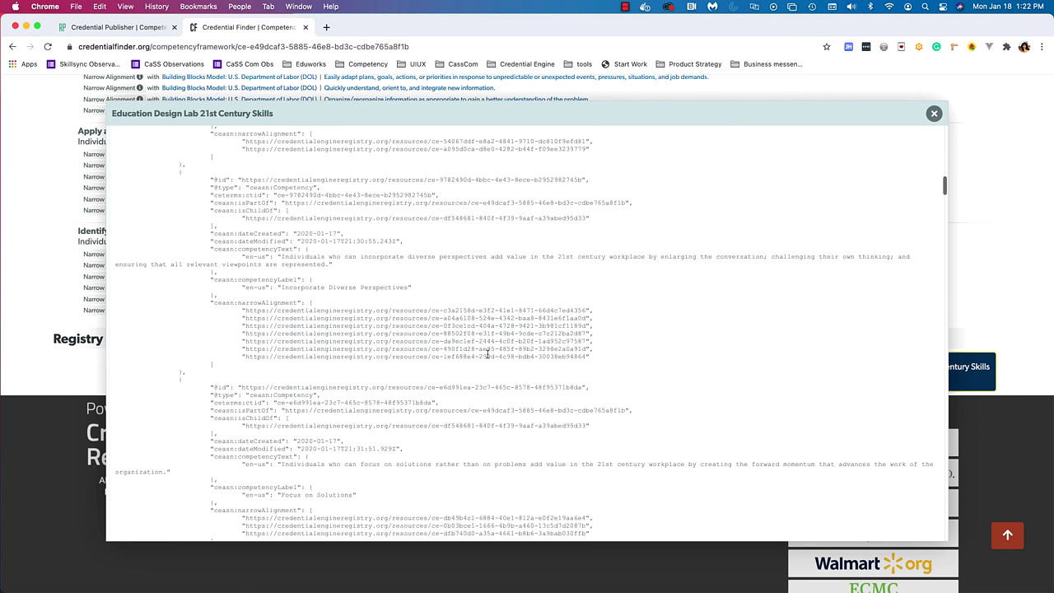
scroll(545, 379, "down", 8)
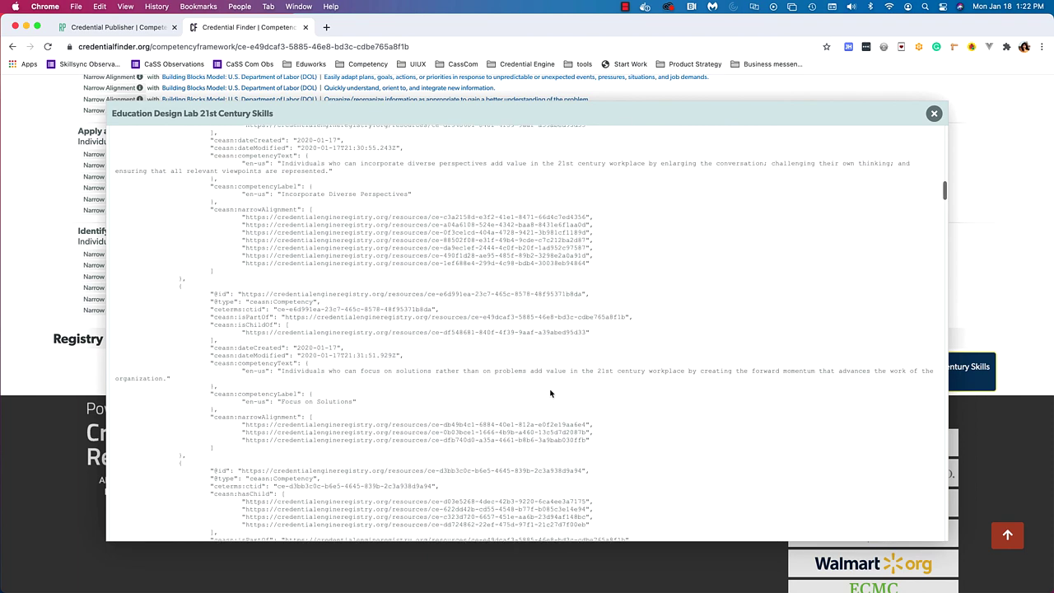
scroll(552, 393, "down", 7)
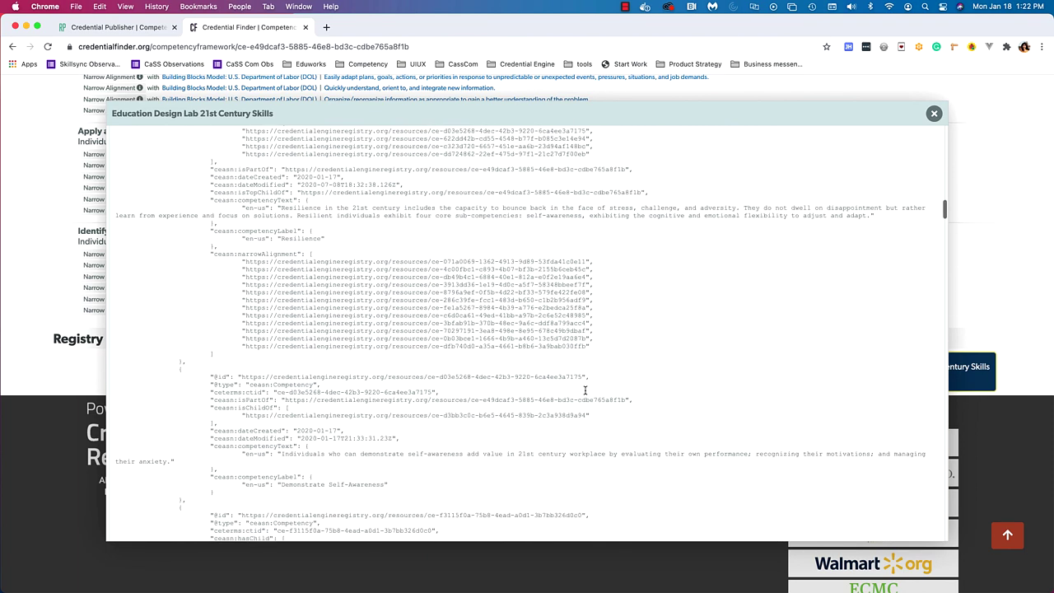
scroll(587, 393, "down", 7)
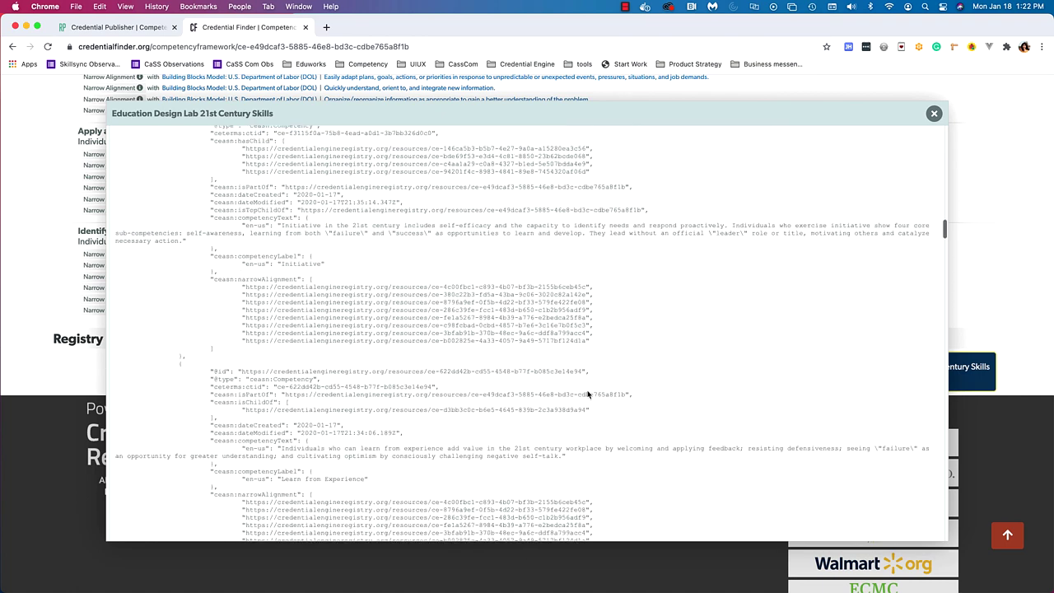
left_click(934, 114)
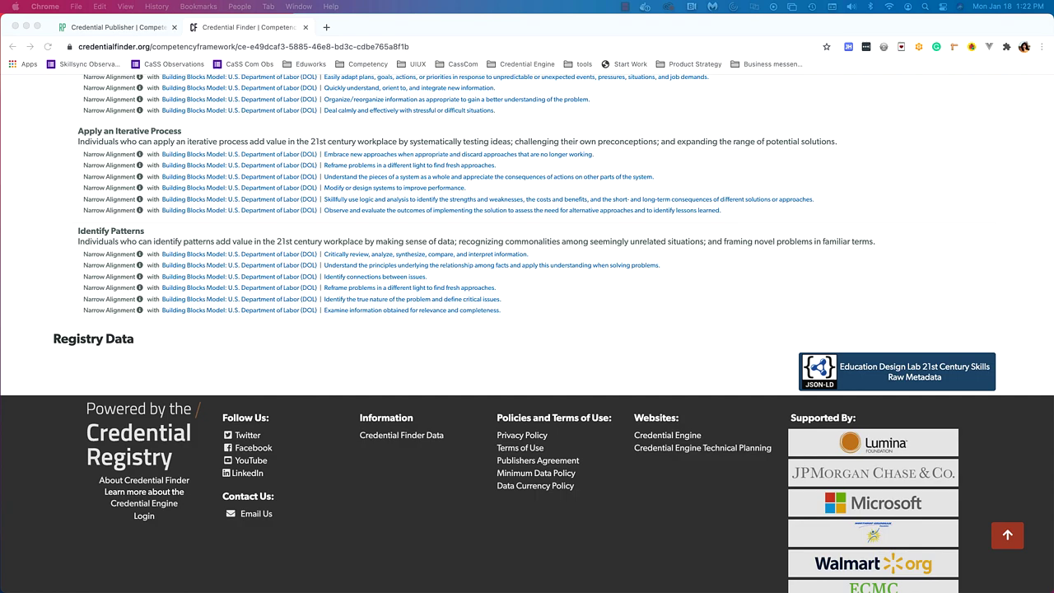
- Go back through the published Framework Content to review the alignments under Creative Problem Solving
left_click(361, 389)
scroll(361, 389, "up", 15)
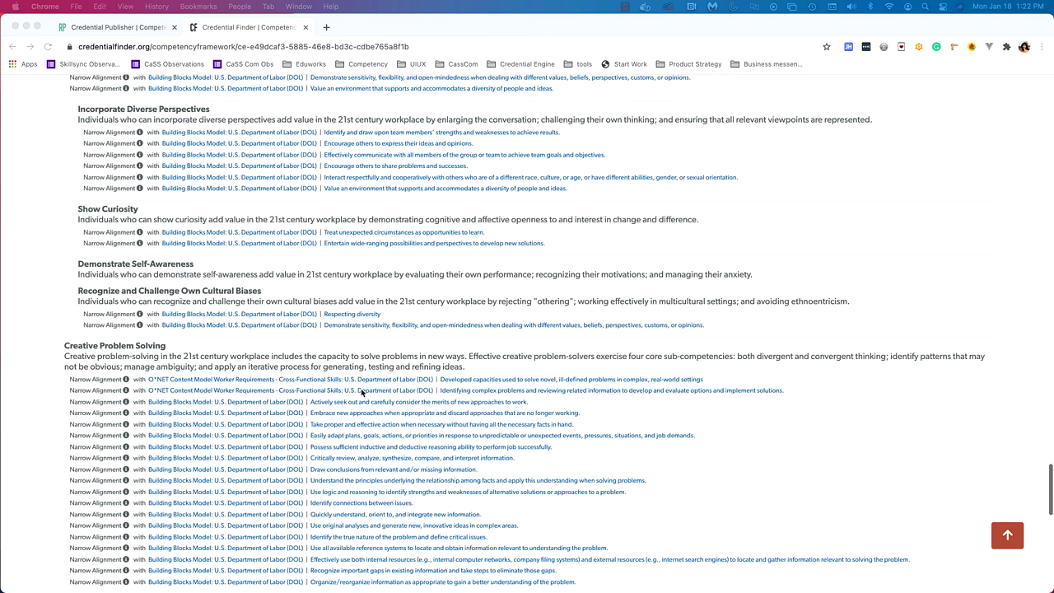
scroll(361, 388, "up", 5)
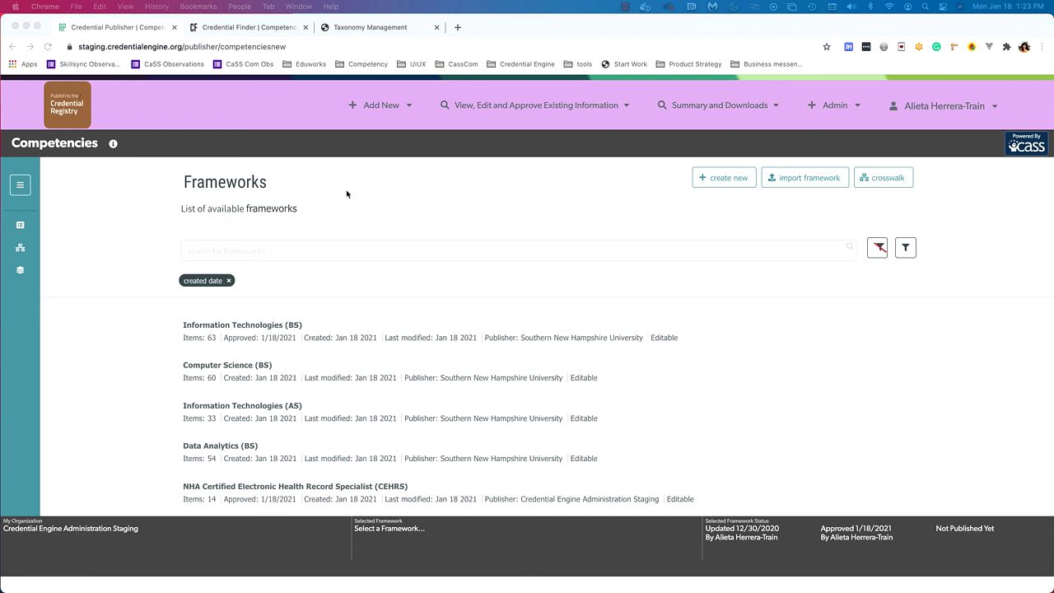
- Switch to the CaSS Authoring Tools user guide and view its Introduction and Sorting and Filtering Taxonomies sections
left_click(377, 31)
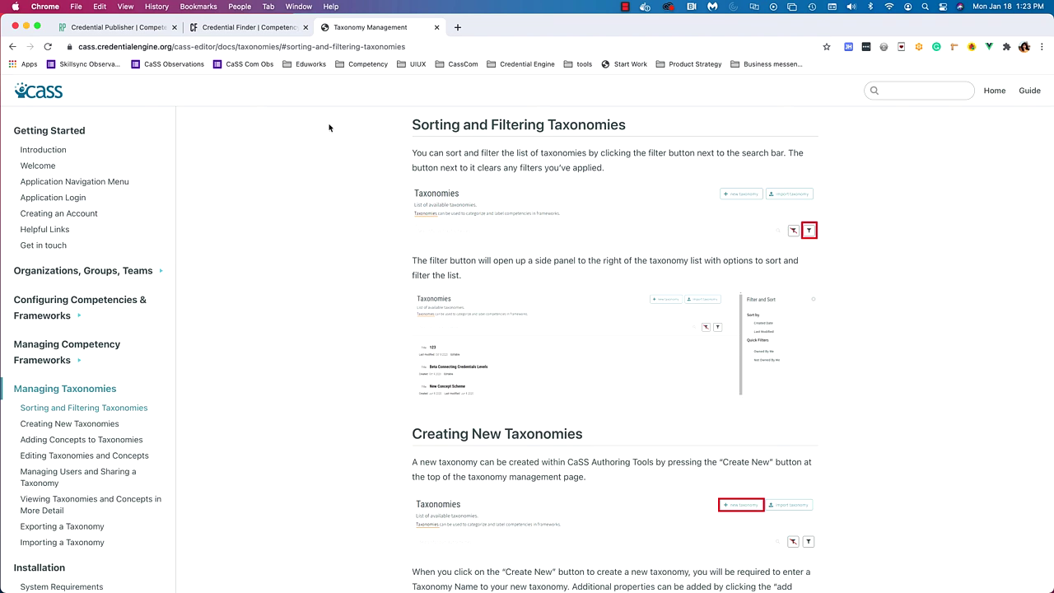
left_click(41, 149)
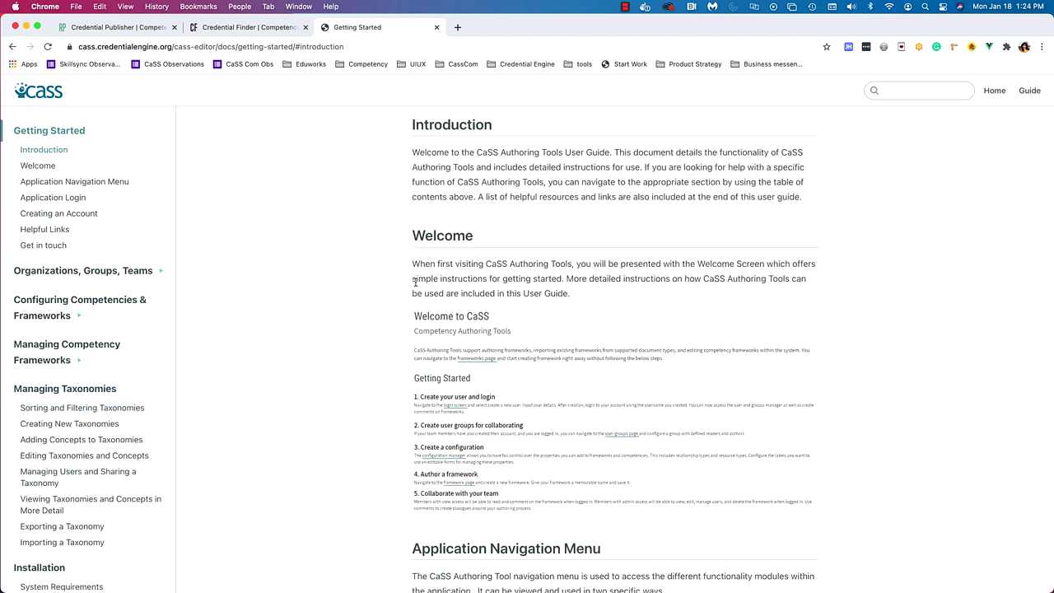
scroll(401, 284, "down", 2)
scroll(101, 293, "down", 3)
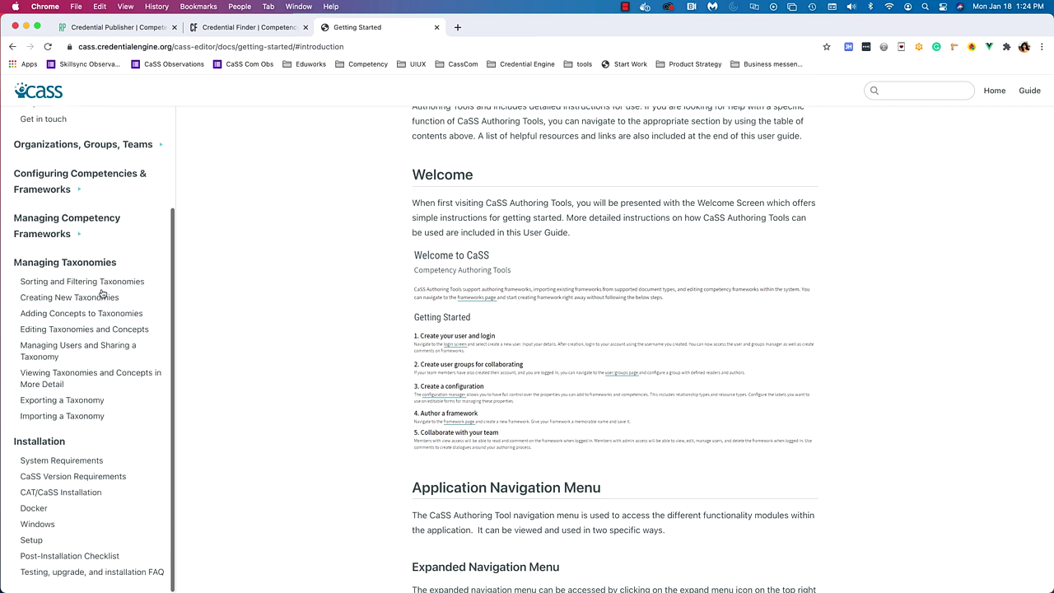
left_click(64, 282)
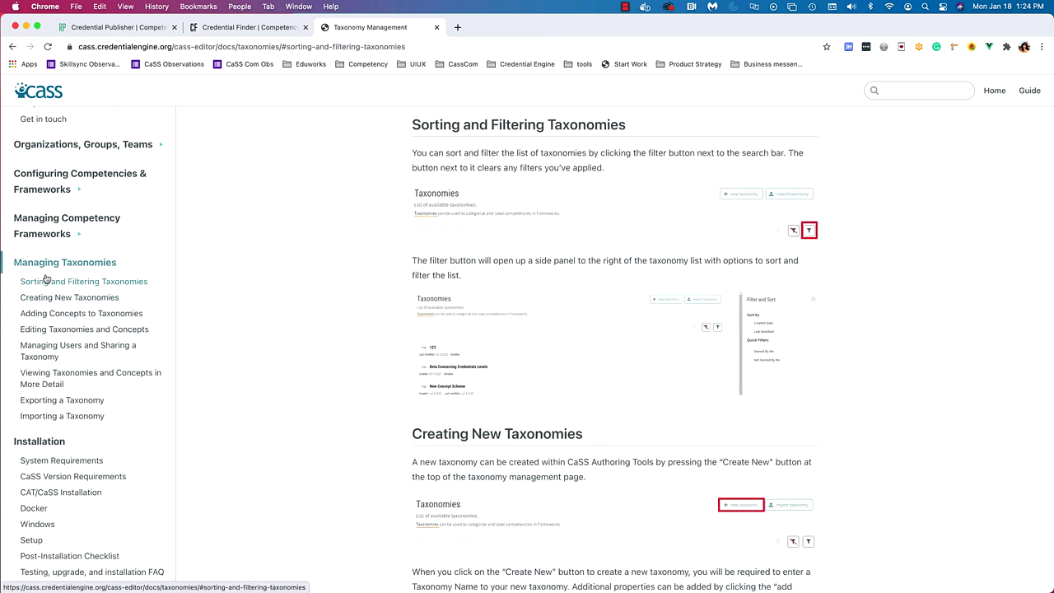
- Expand Managing Competency Frameworks and view Sorting and Filtering Frameworks, Adding Competencies, Setting a Configuration, and Editing Frameworks and Competencies
scroll(45, 281, "up", 3)
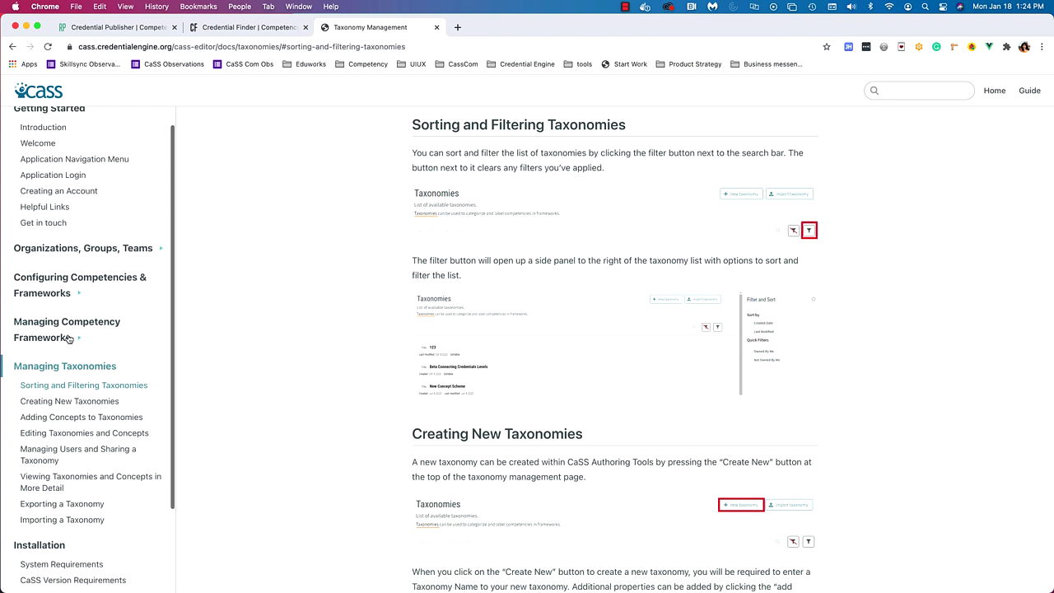
left_click(69, 339)
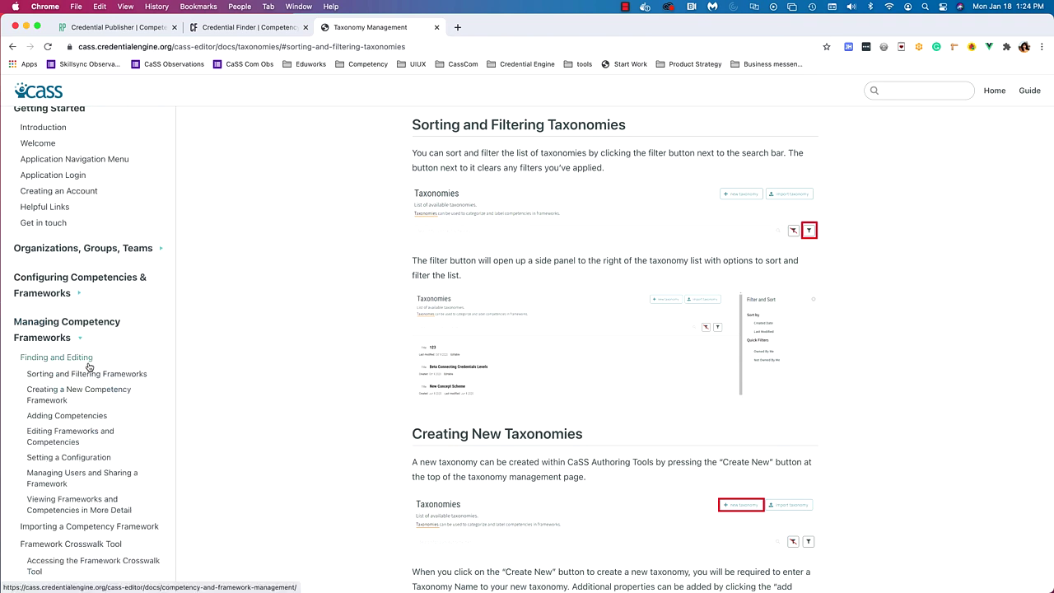
left_click(85, 375)
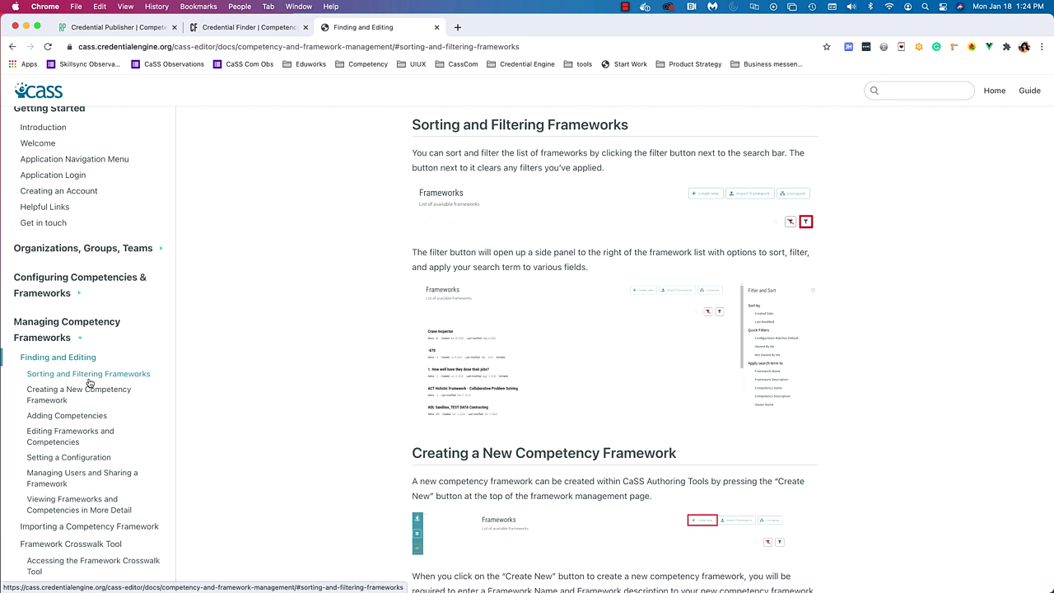
left_click(64, 424)
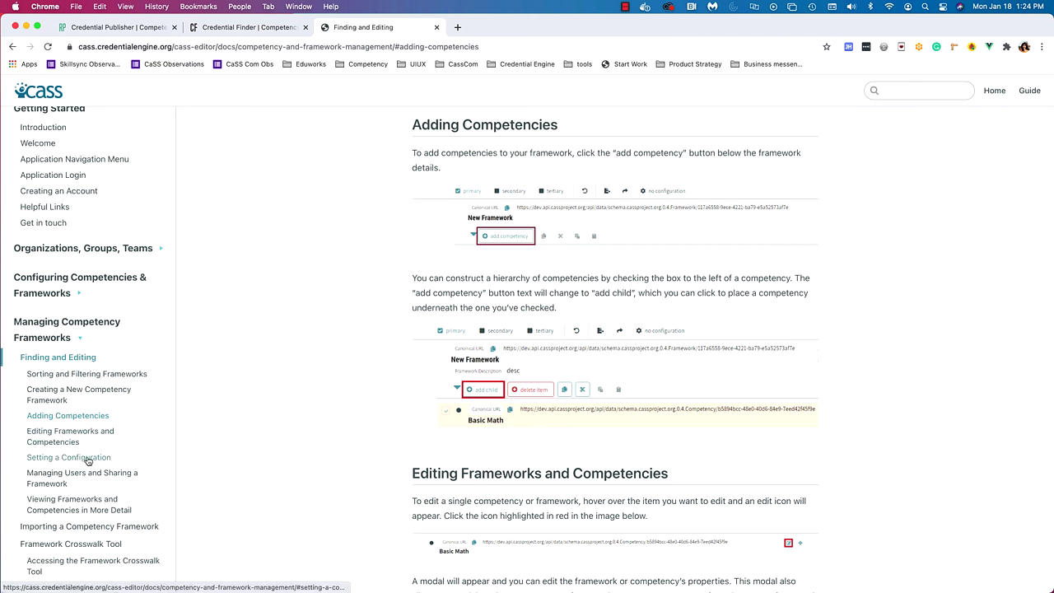
scroll(87, 459, "down", 2)
left_click(62, 381)
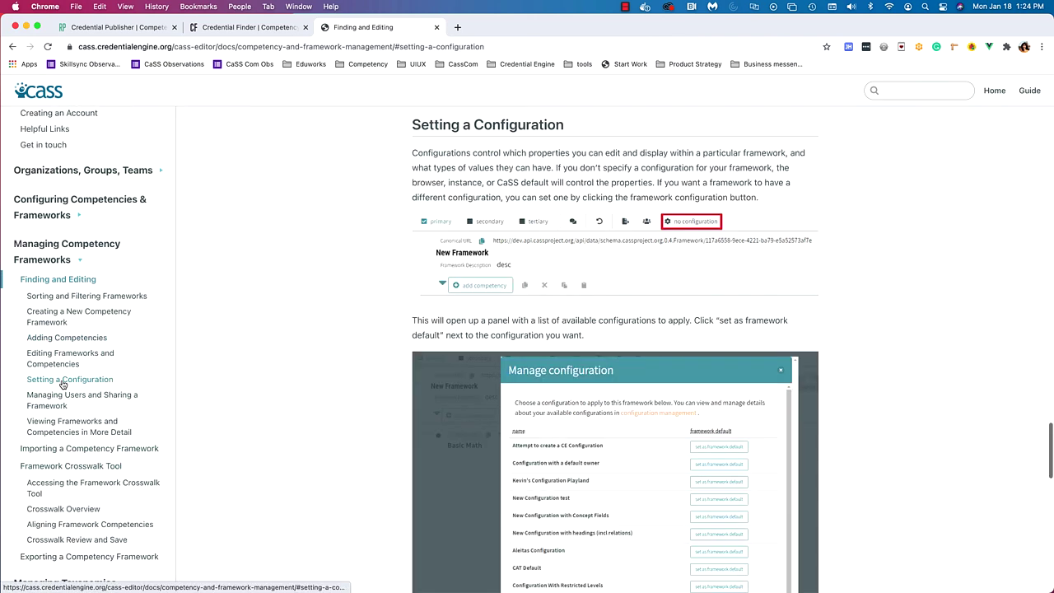
left_click(53, 358)
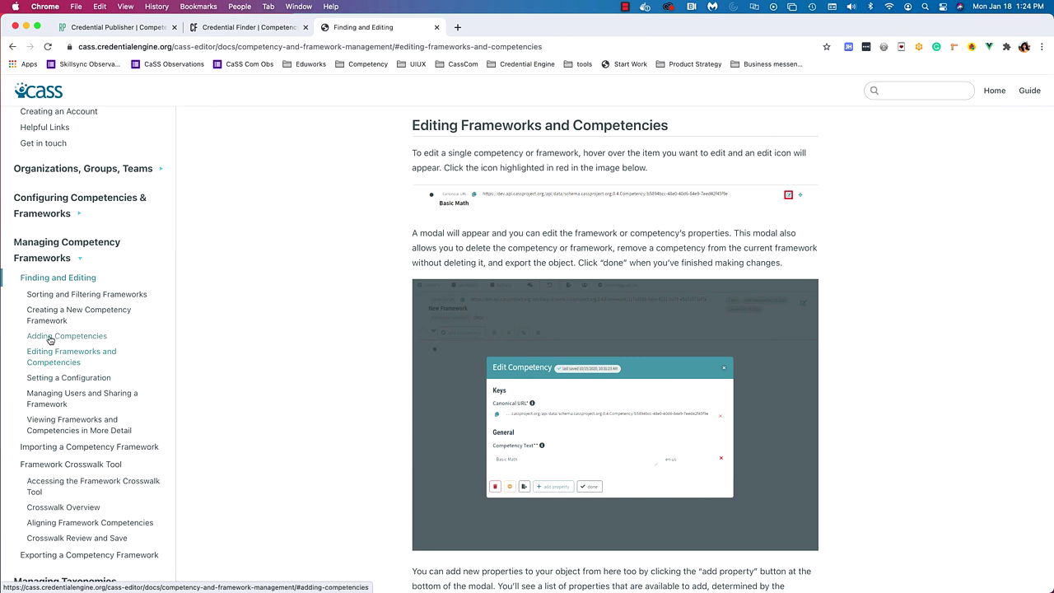
- Open the guide's Accessing the Framework Crosswalk Tool section and look over the remaining taxonomy and installation topics
scroll(74, 312, "down", 1)
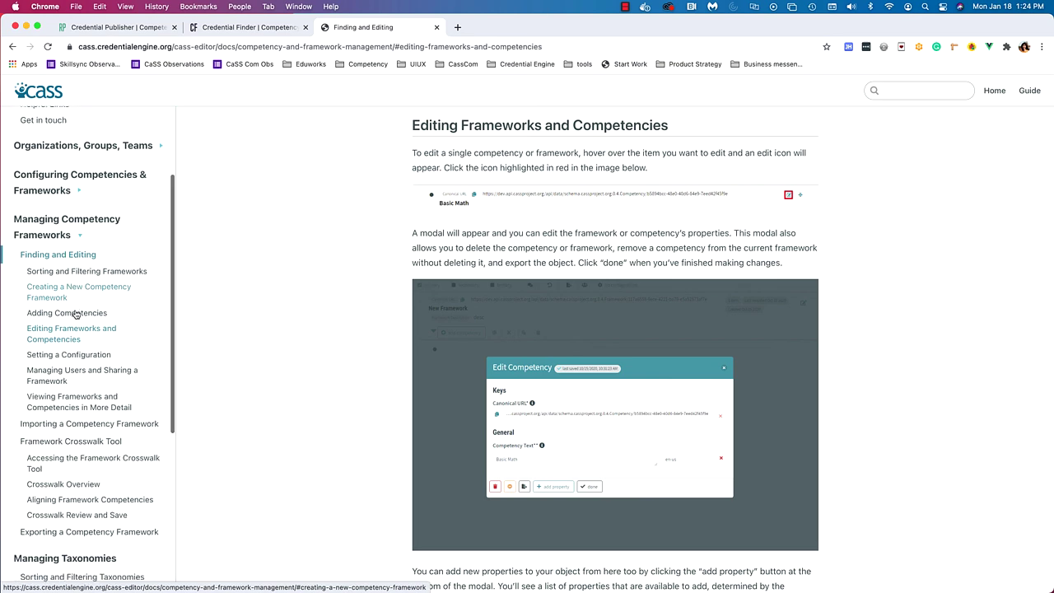
scroll(75, 314, "down", 1)
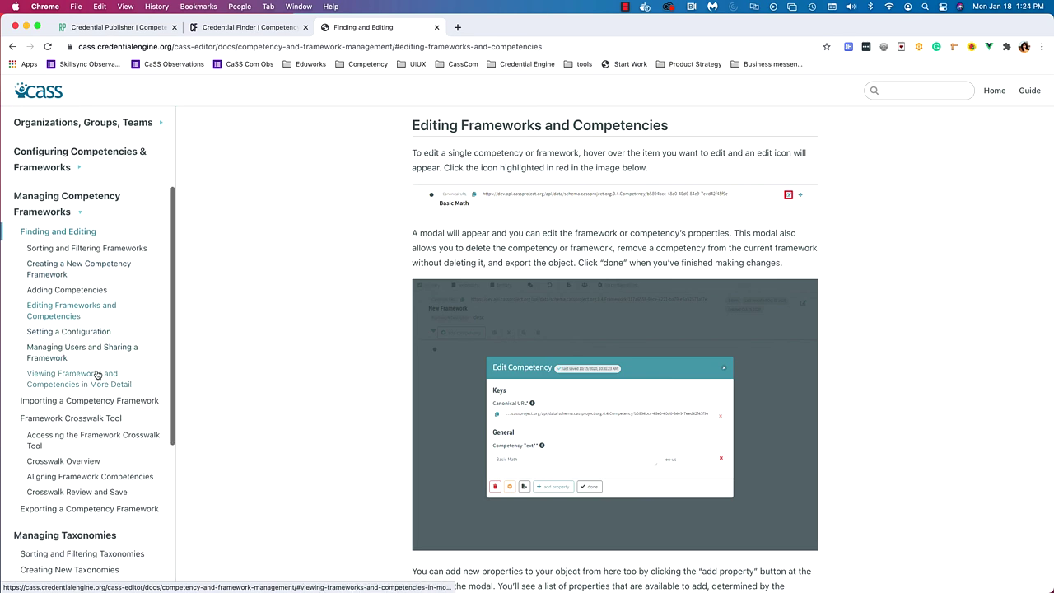
scroll(97, 372, "down", 3)
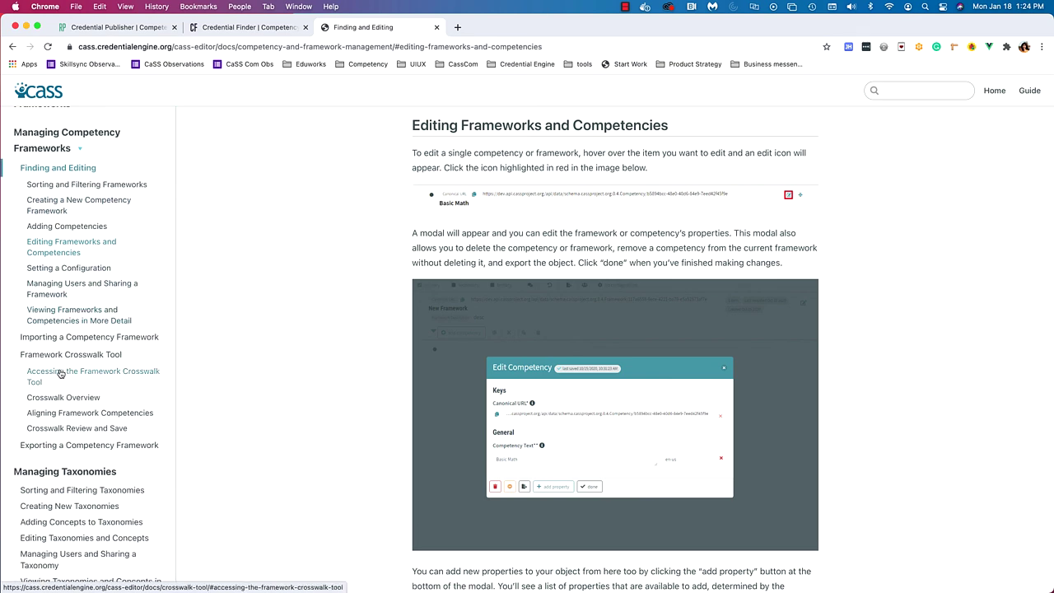
left_click(60, 381)
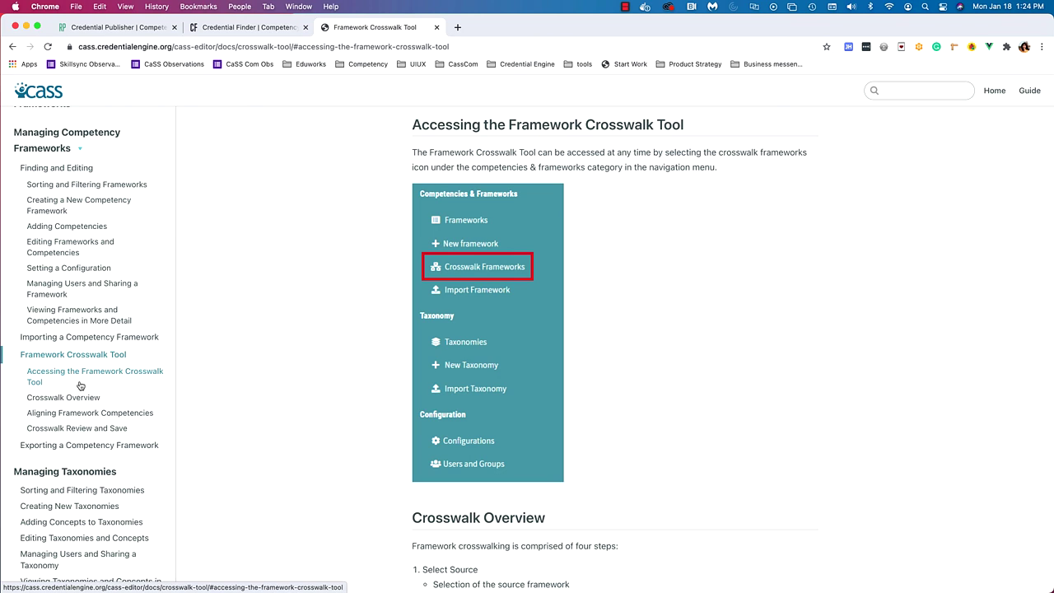
scroll(80, 386, "down", 6)
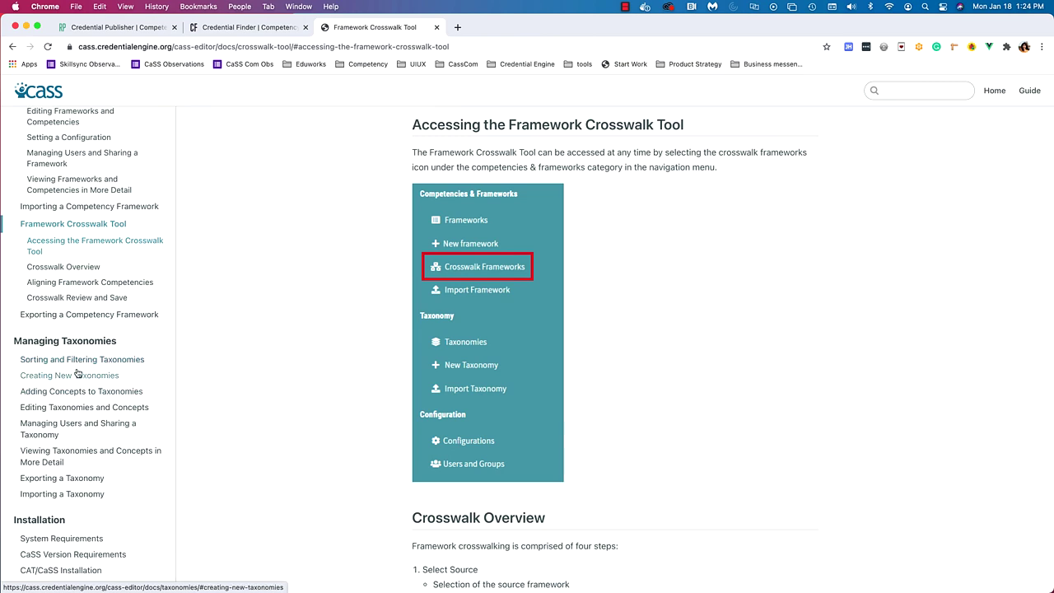
scroll(72, 407, "down", 5)
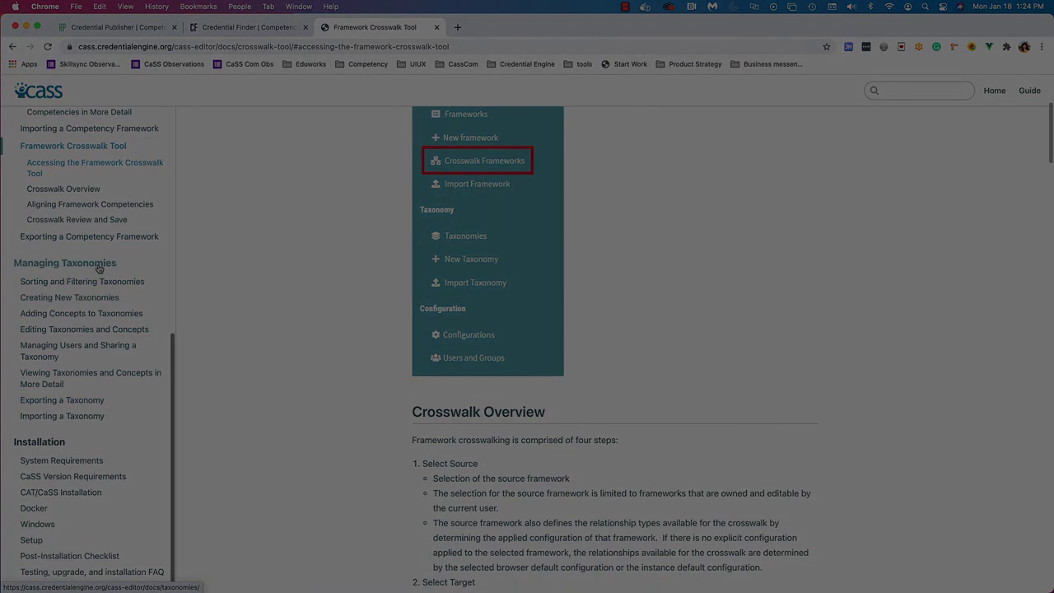